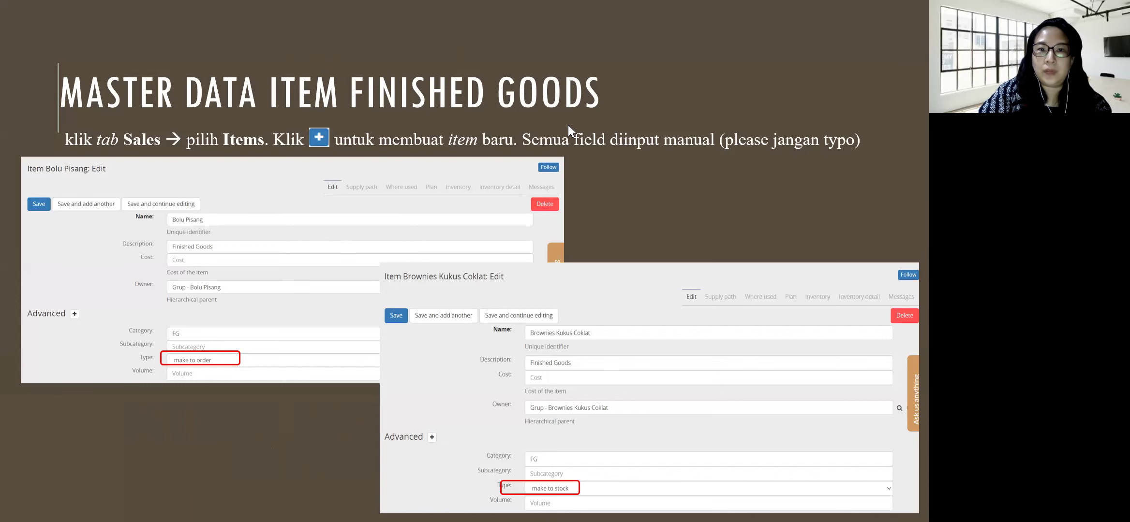
- Go through the master data slides from finished goods items to the Master Data Item Distribution slide
click(569, 152)
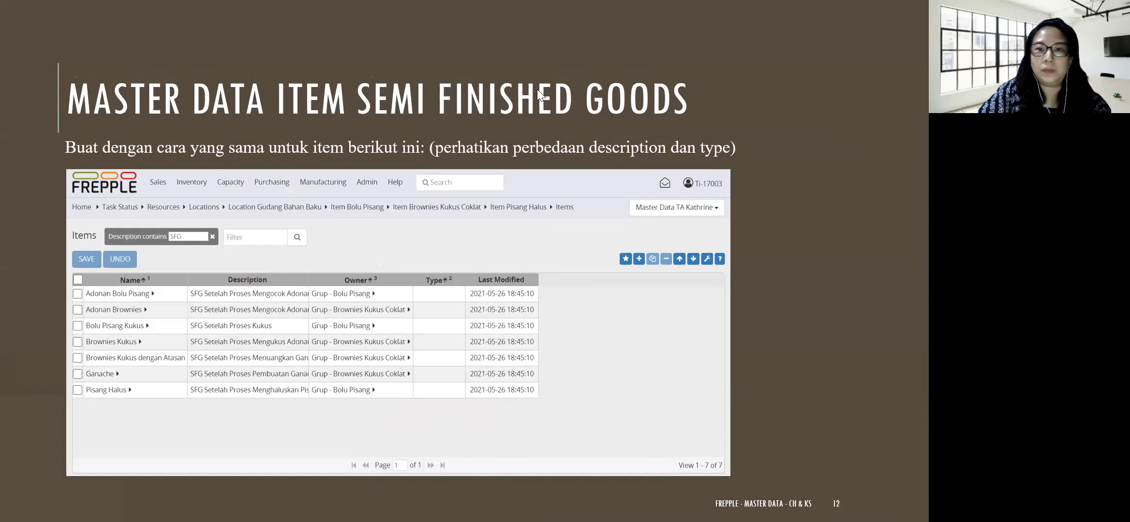
click(550, 125)
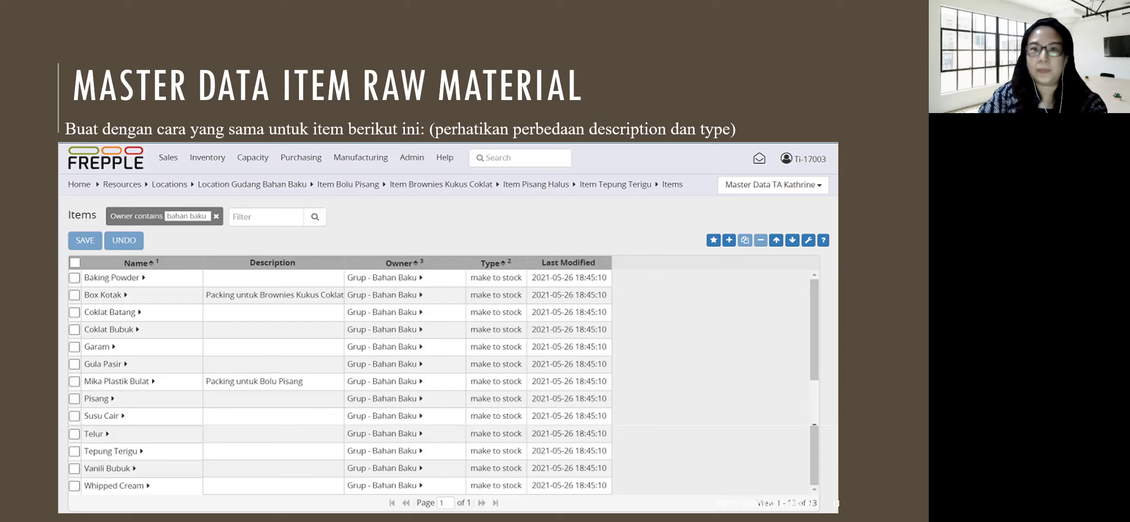
key(Left)
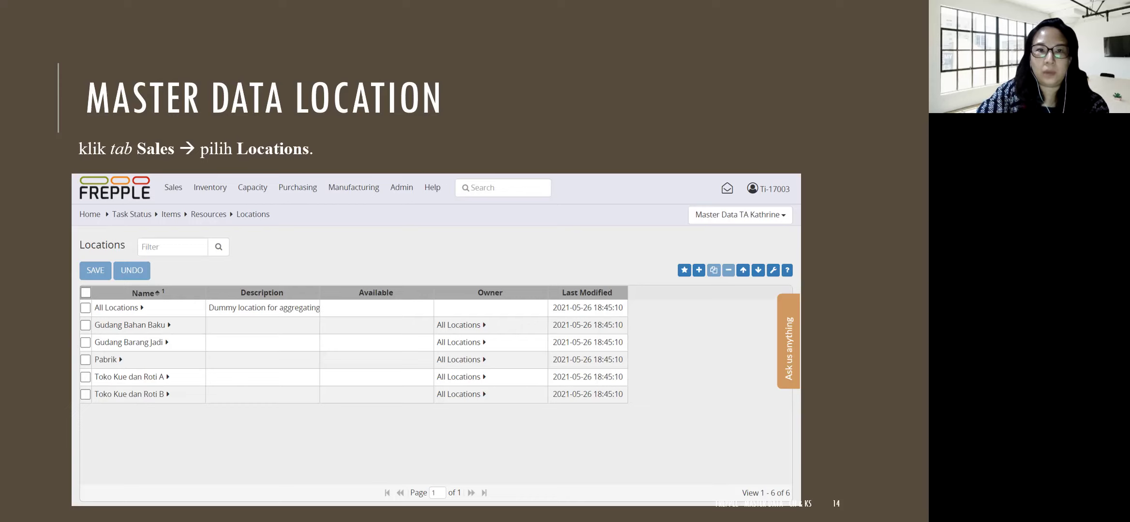
key(Right)
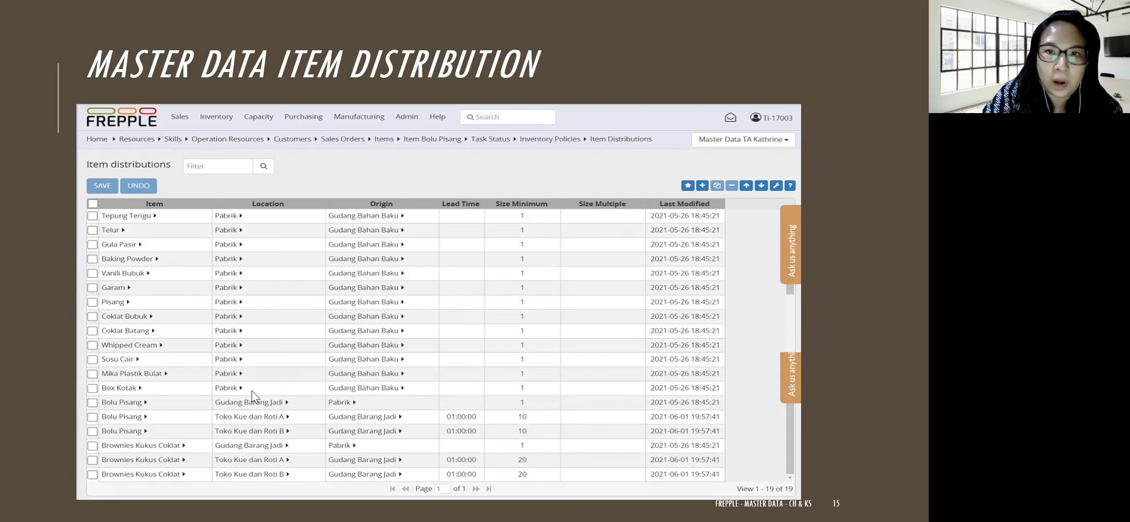
- Circle the Tepung Terigu row's origin Gudang Bahan Baku, draw an arrow to its location Pabrik, and write RM above it
mouse_move(409, 204)
mouse_down()
mouse_move(337, 206)
mouse_move(379, 232)
mouse_move(416, 213)
mouse_up()
mouse_move(305, 213)
mouse_down()
mouse_move(317, 216)
mouse_move(285, 219)
mouse_up()
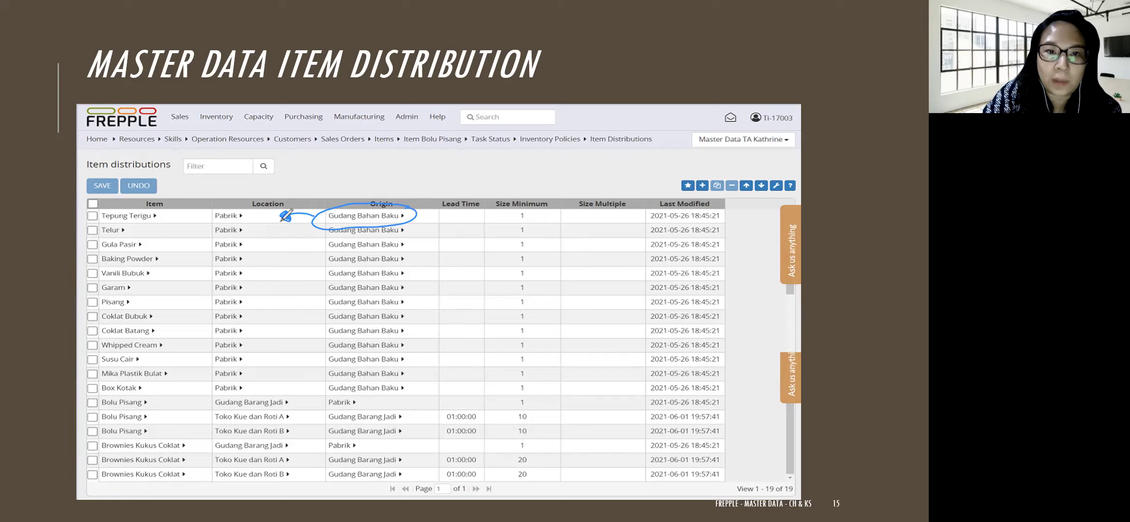
mouse_move(316, 192)
mouse_down()
mouse_move(318, 178)
mouse_move(323, 194)
mouse_move(332, 178)
mouse_move(347, 184)
mouse_up()
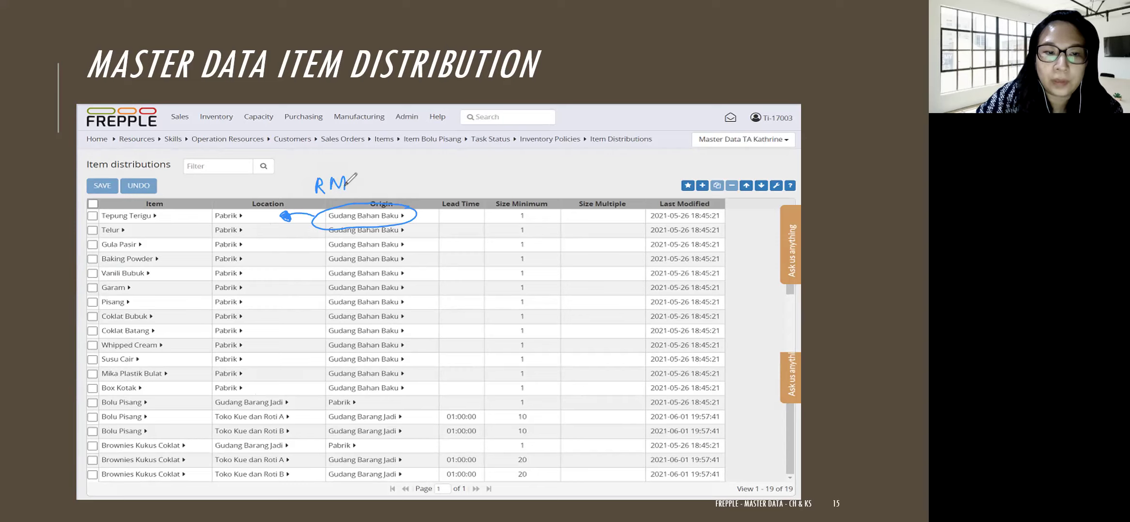
- Underline the first Bolu Pisang row, closing the interrupting file window, and circle its origin Pabrik with an arrow to Gudang Barang Jadi
drag(98, 409, 142, 407)
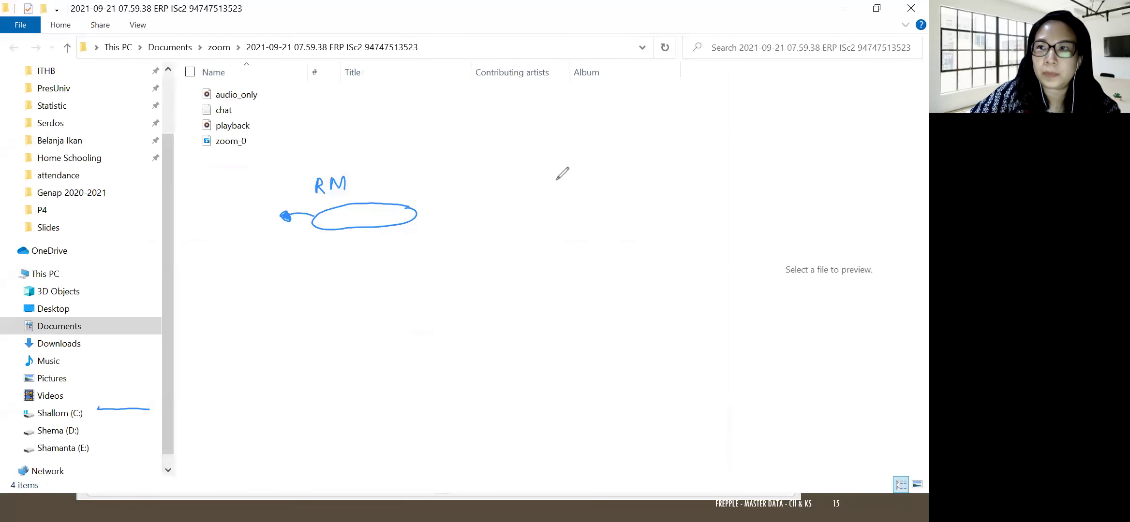
click(909, 14)
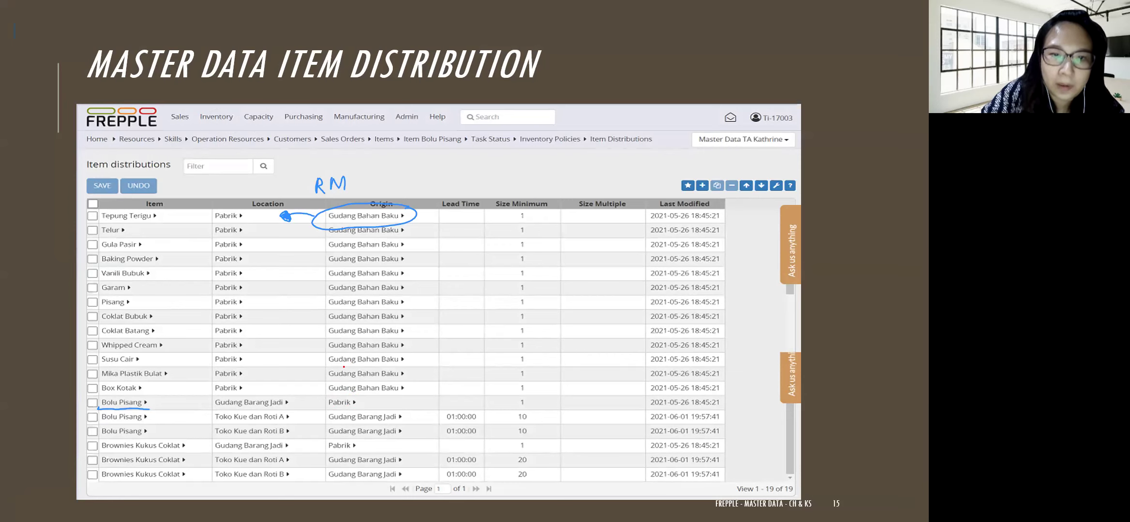
mouse_move(360, 396)
mouse_down()
mouse_move(365, 404)
mouse_move(292, 408)
mouse_up()
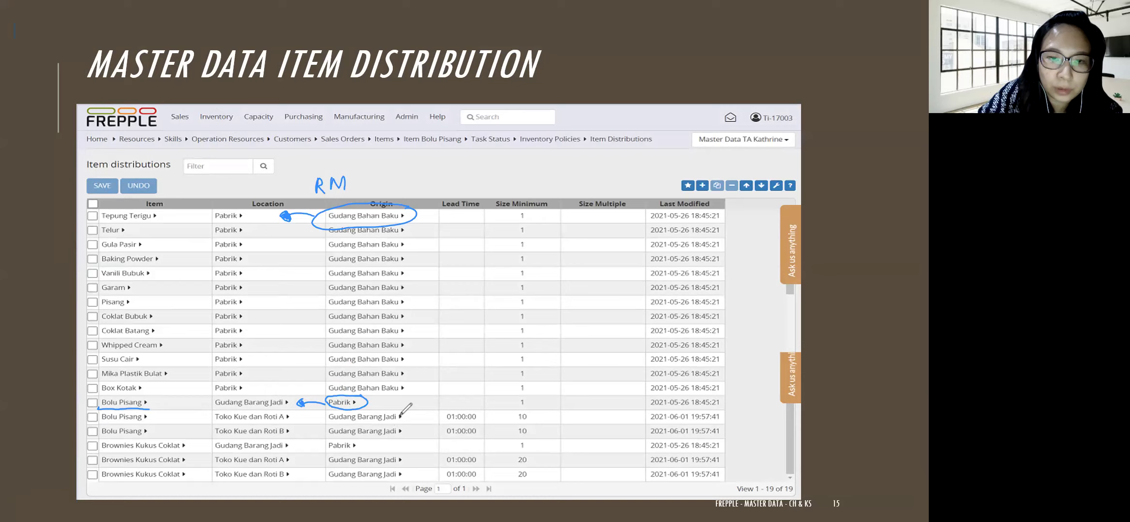
- Box the two Bolu Pisang origins Gudang Barang Jadi and draw arrows to Toko Kue dan Roti A and B
mouse_move(399, 412)
mouse_down()
mouse_move(340, 412)
mouse_move(345, 439)
mouse_move(401, 436)
mouse_up()
mouse_move(324, 420)
mouse_down()
mouse_move(302, 416)
mouse_move(310, 433)
mouse_up()
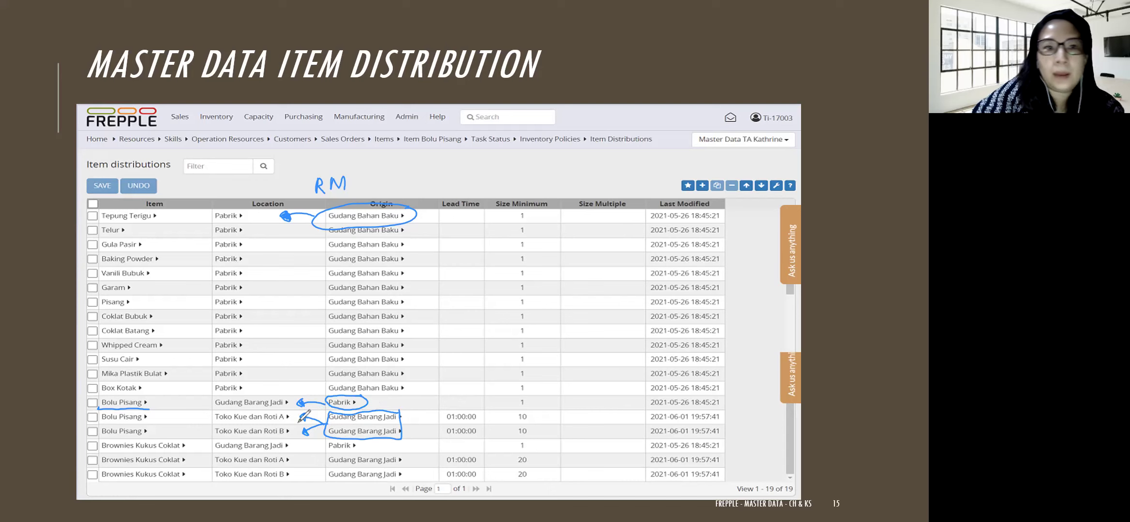
drag(300, 421, 302, 414)
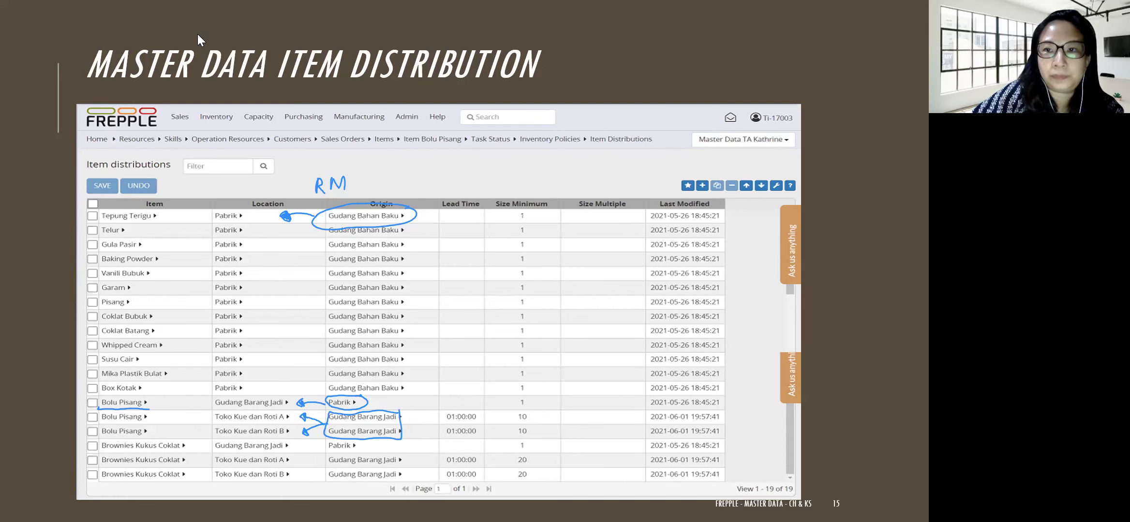
- Advance through the customer and supplier master data slides to the Product Description – Item Supplier slide
key(Right)
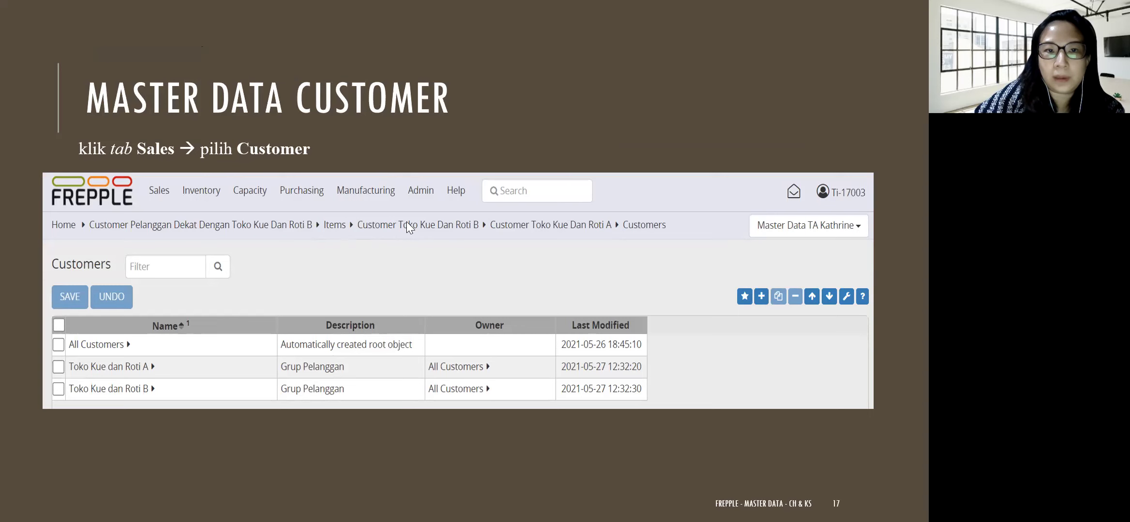
key(Right)
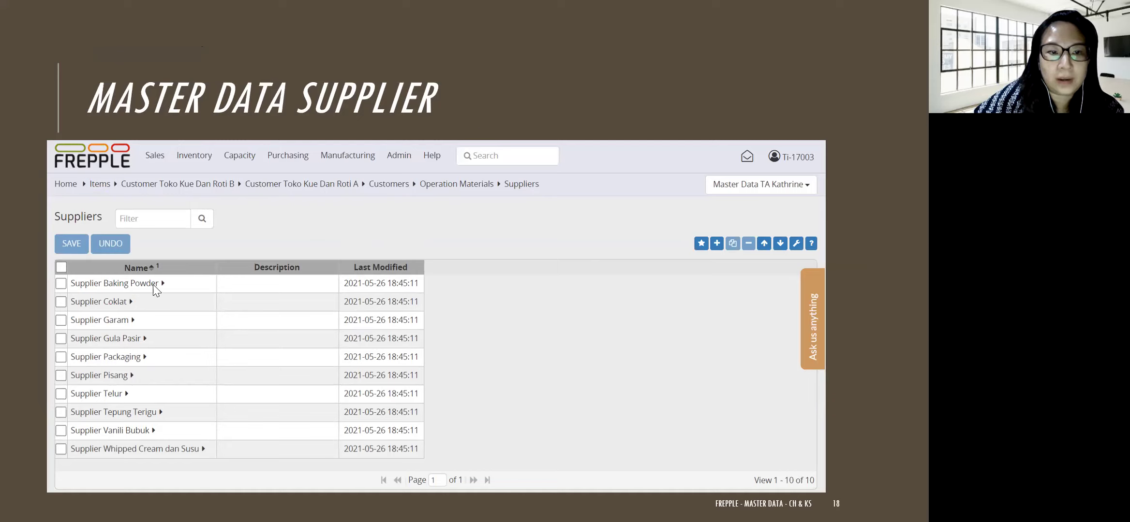
click(327, 321)
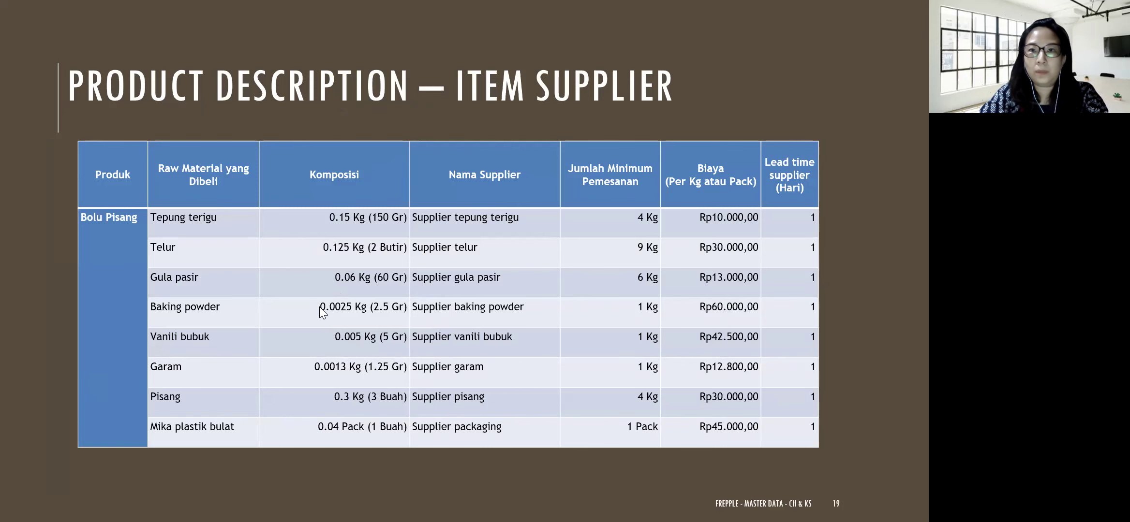
- Switch to frePPLe in Chrome, view the purchasing Suppliers list, and open the Item Suppliers list
key(alt+Tab)
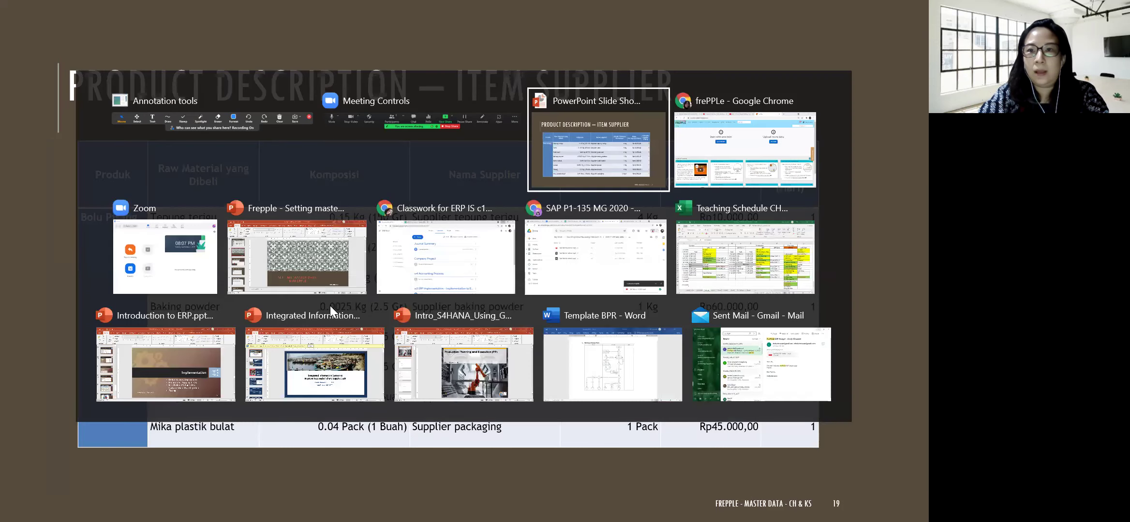
key(alt+Tab)
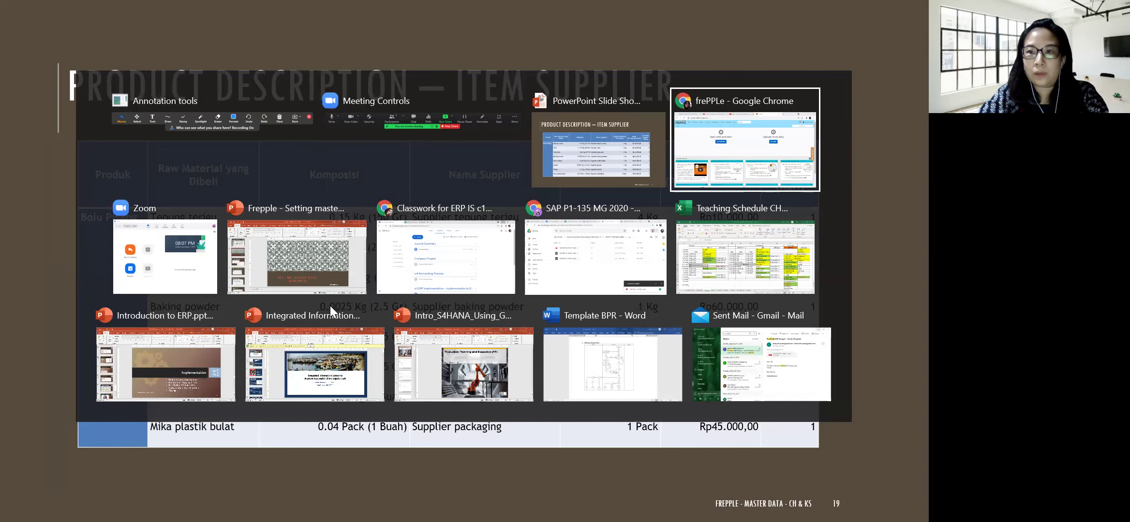
click(132, 66)
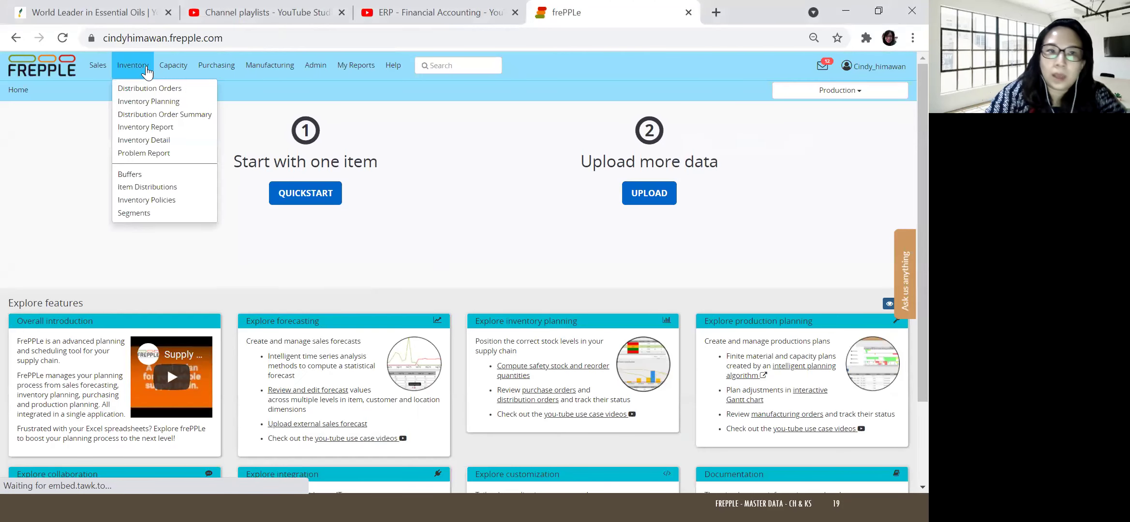
mouse_move(213, 77)
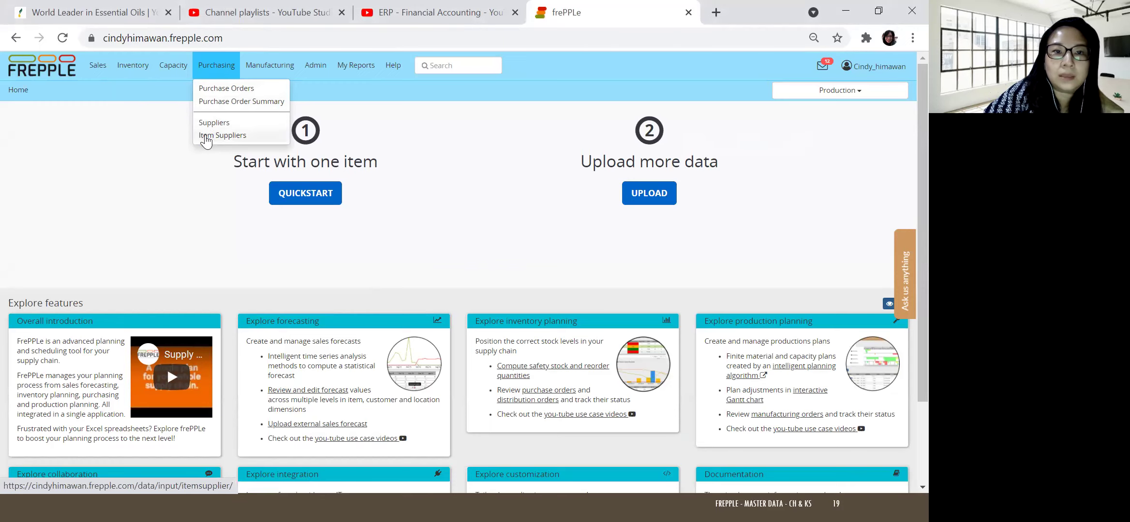
click(210, 122)
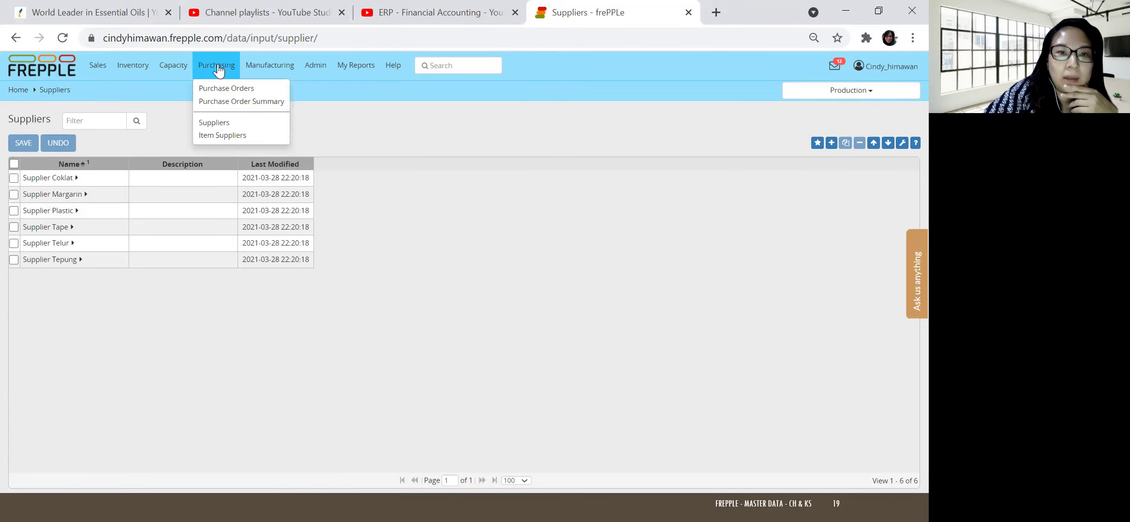
click(214, 137)
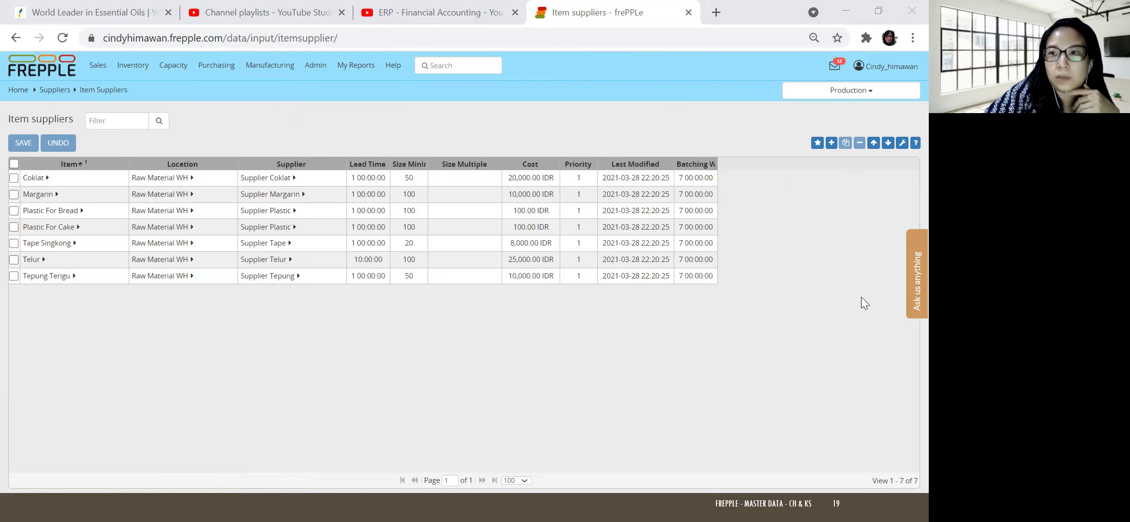
- Start a new item supplier record with Margarin as the item and Supplier Margarin as the supplier
click(830, 143)
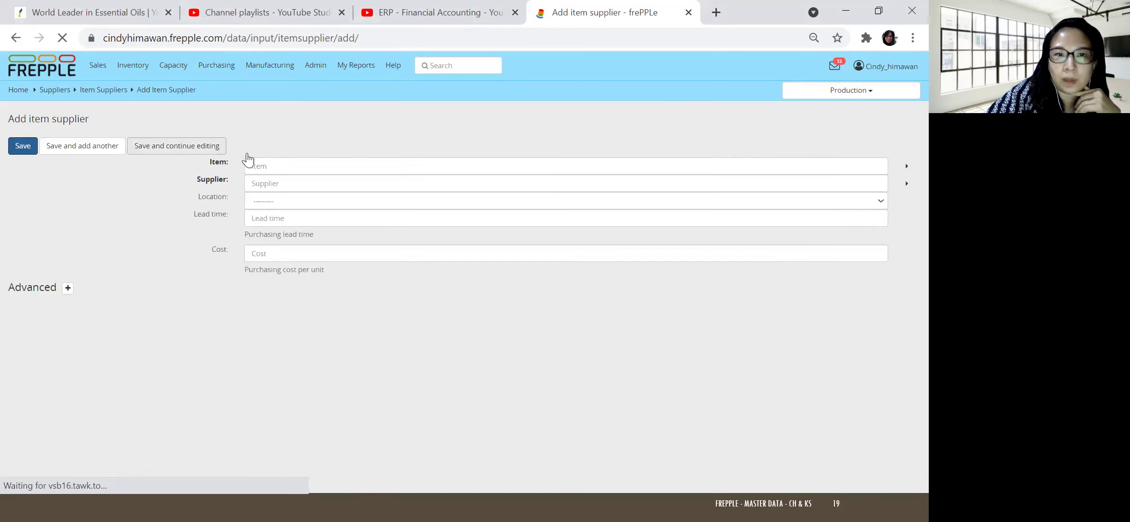
click(894, 168)
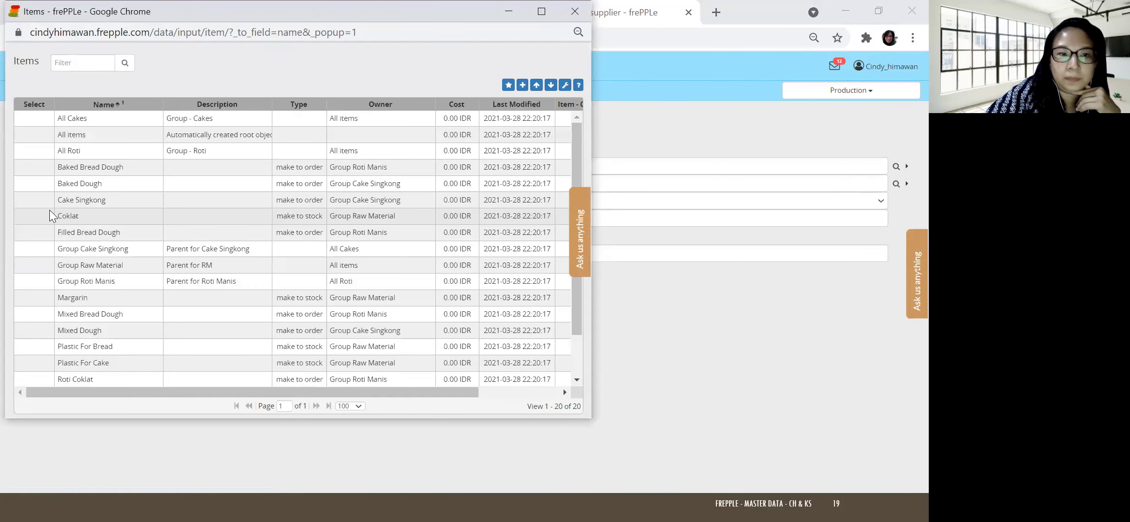
click(30, 296)
click(30, 296)
click(278, 183)
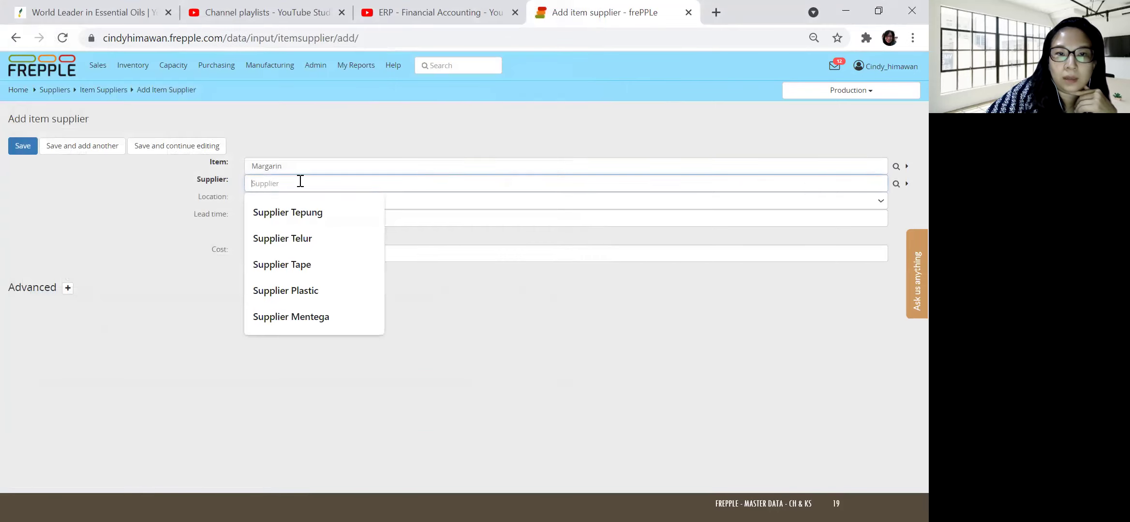
click(895, 184)
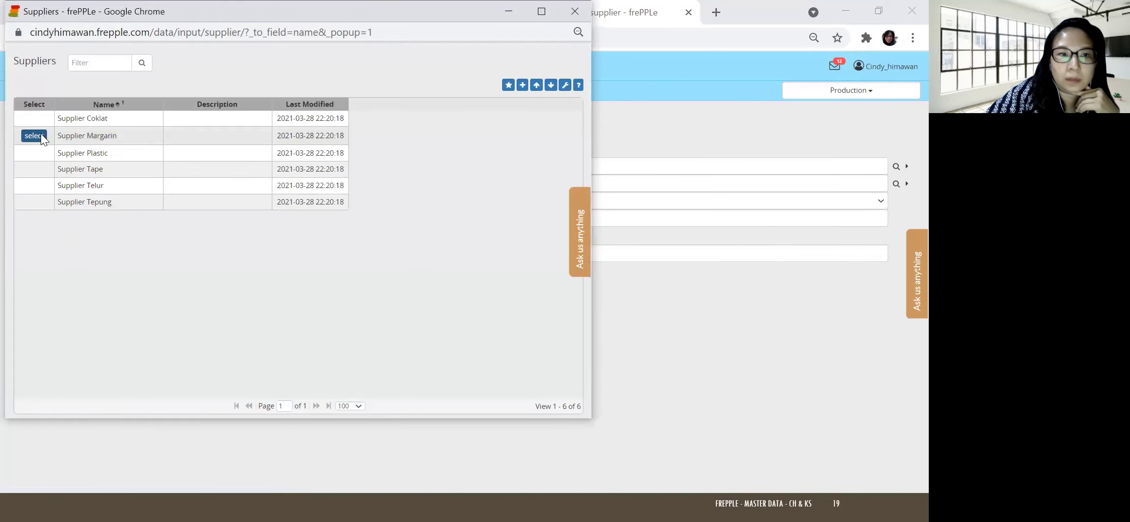
click(42, 139)
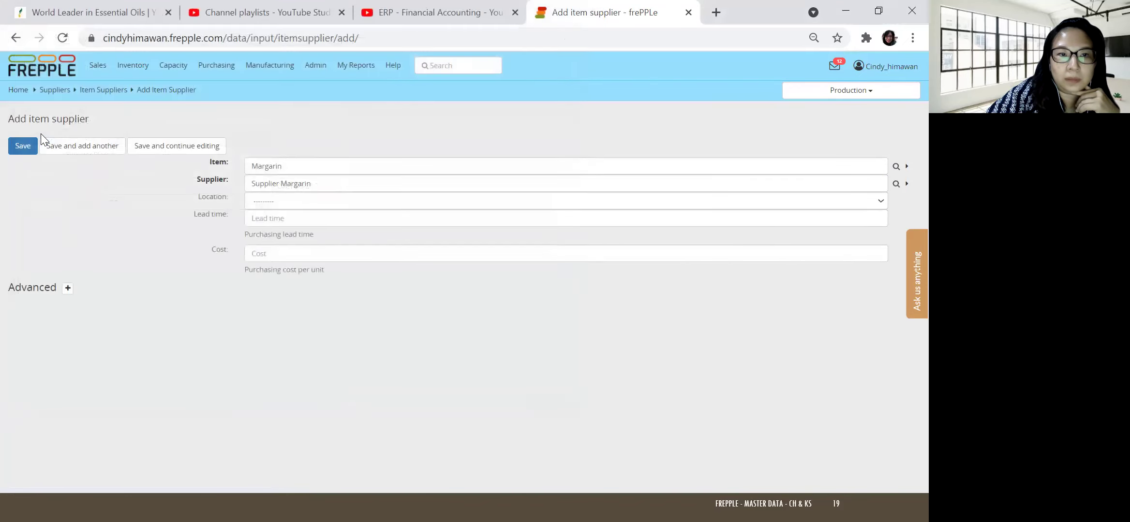
- Set the new item supplier's location to Raw Material WH and its lead time to 1 00:00:00
click(285, 202)
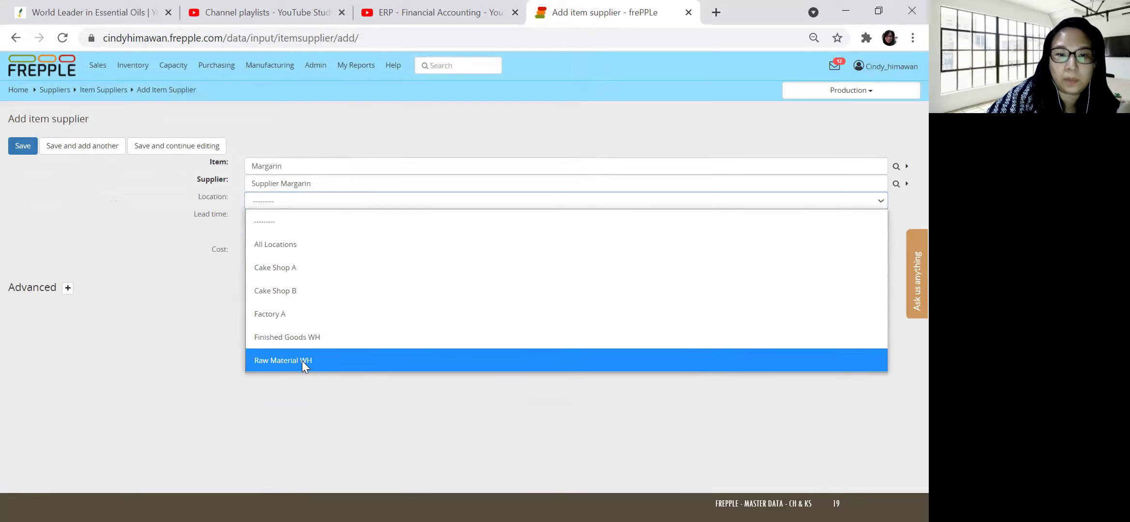
click(302, 361)
click(286, 220)
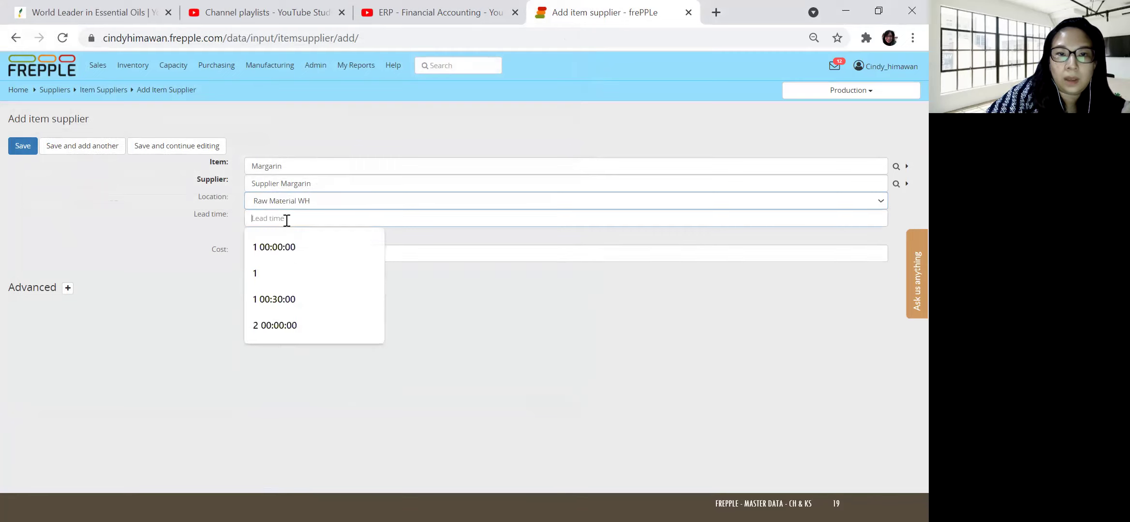
click(290, 248)
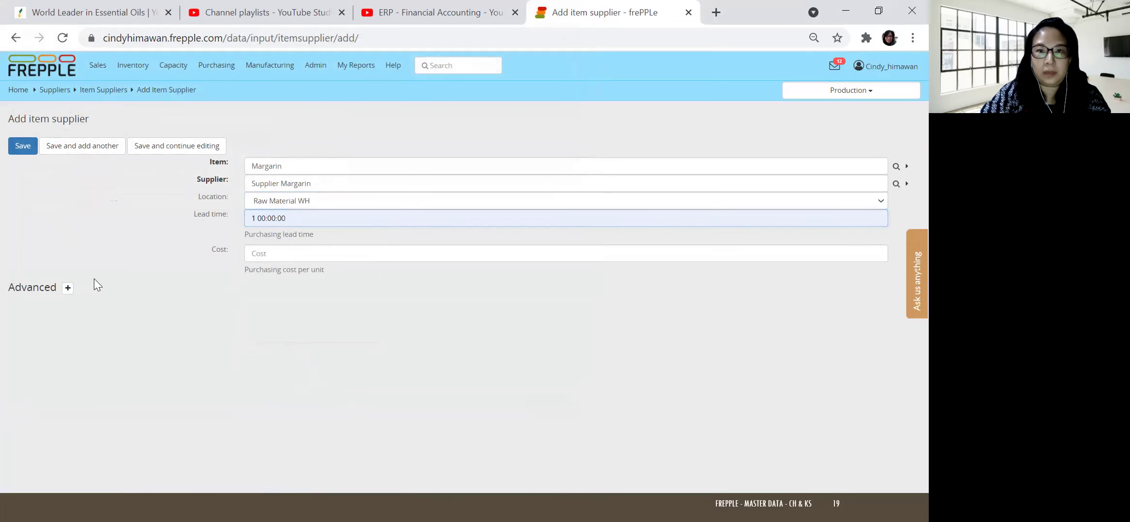
- Check the cost column of the item supplier table in the slideshow and return to the record's Cost field in frePPLe
key(alt+Tab)
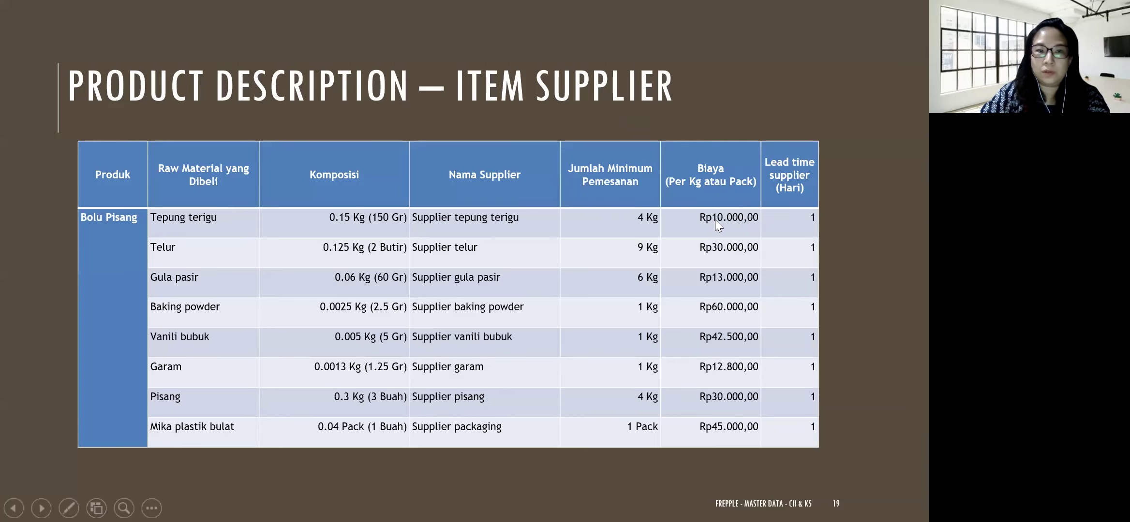
key(alt+Tab)
click(259, 254)
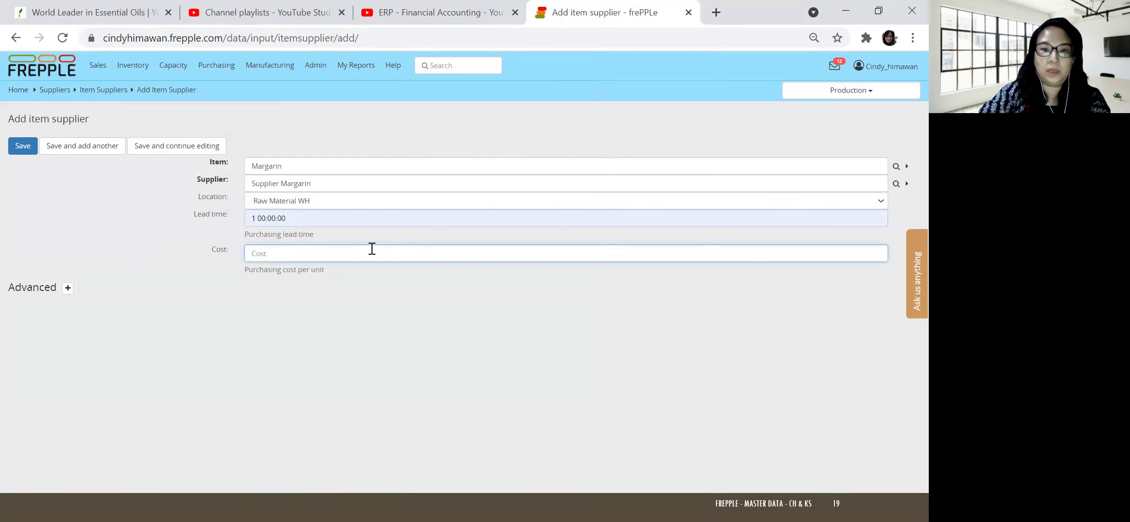
- Review the advanced purchasing settings of the new item supplier record and return to the Item Suppliers list without saving
click(67, 289)
key(Tab)
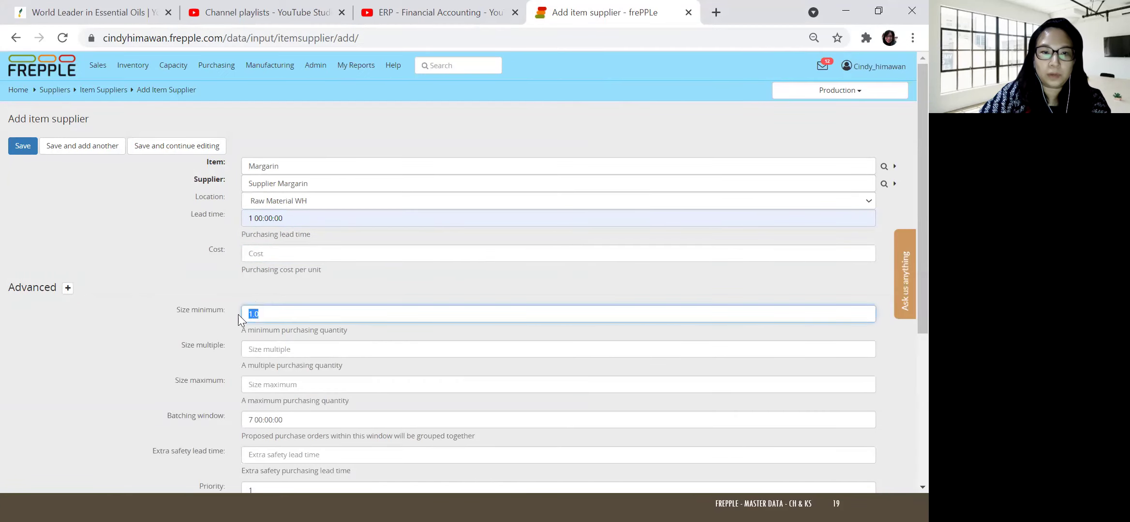
scroll(237, 315, down, 2)
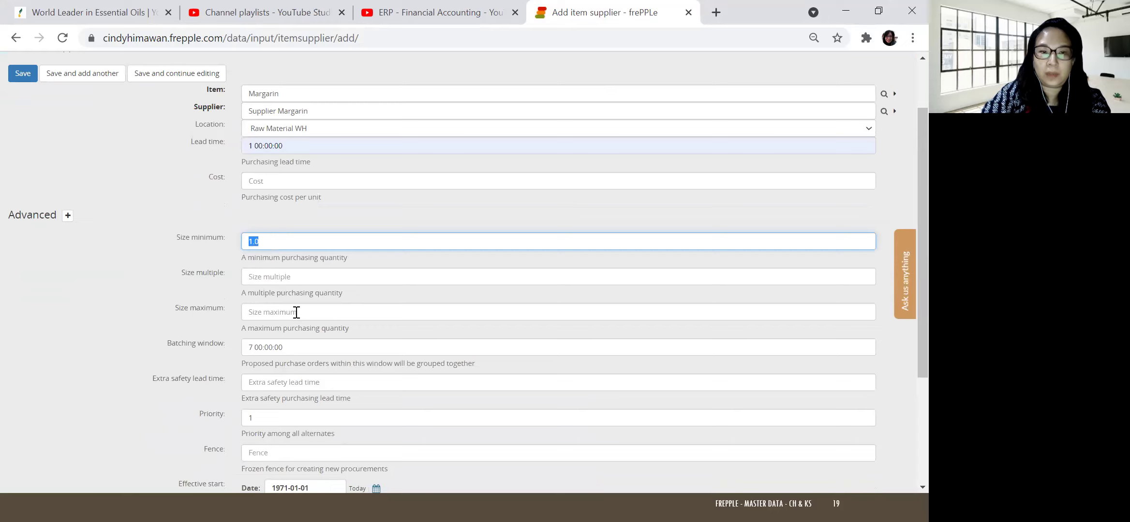
scroll(249, 300, down, 2)
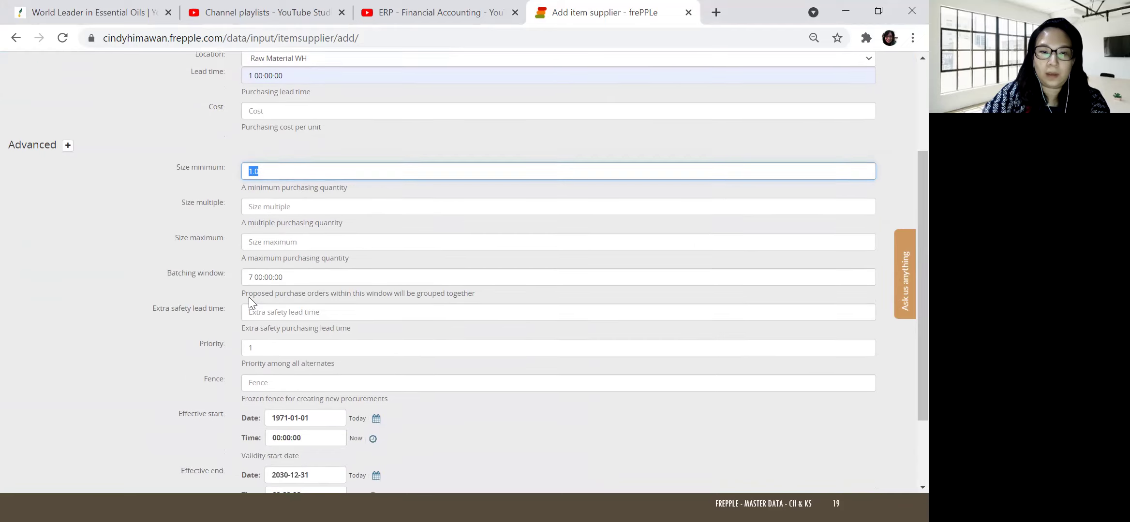
scroll(255, 249, up, 4)
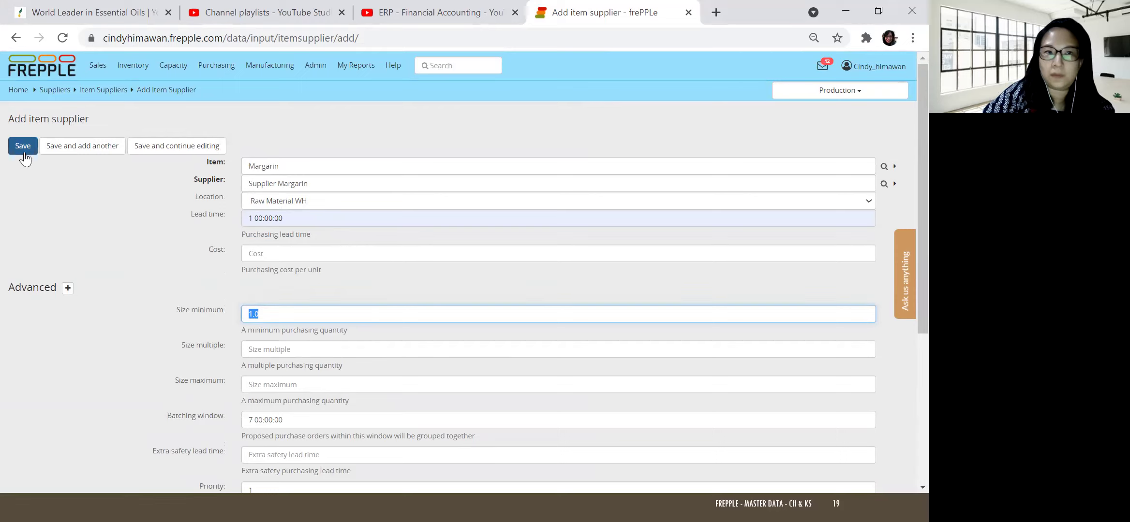
click(104, 92)
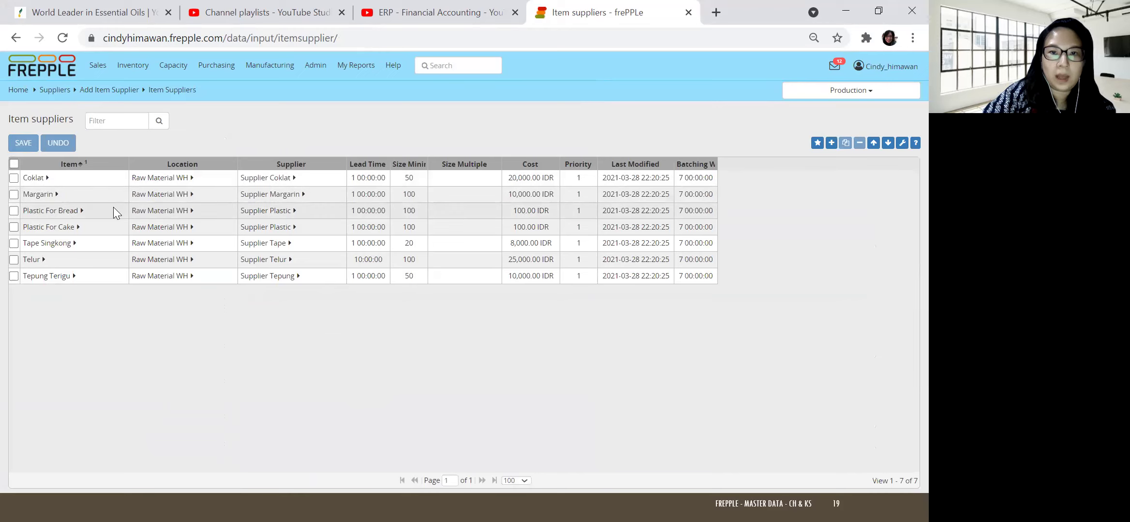
- Switch to the slideshow and go through the item supplier slides up to the Machine Hours, Skill and Operator Name slide
click(14, 195)
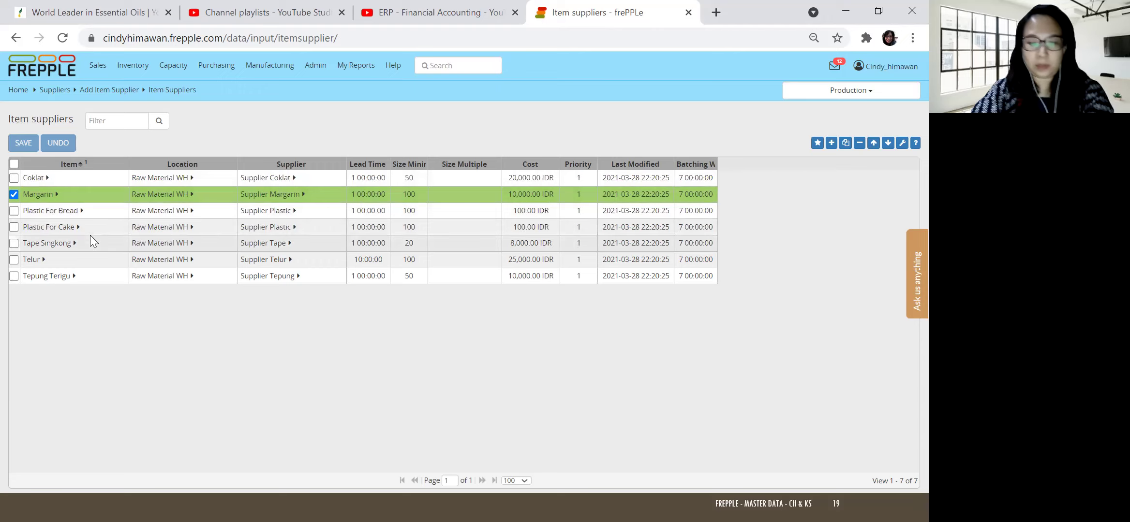
key(alt+Tab)
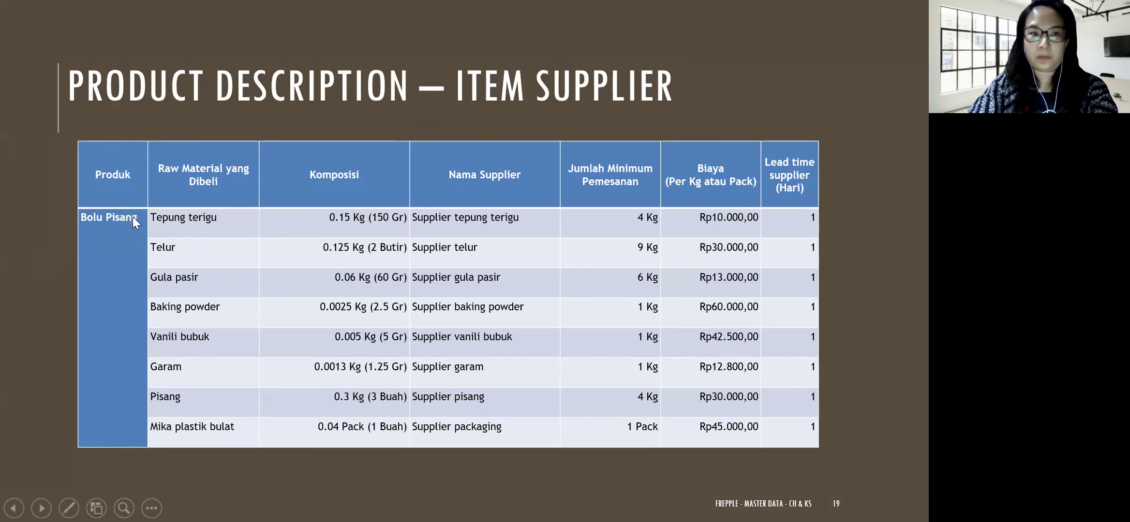
click(168, 263)
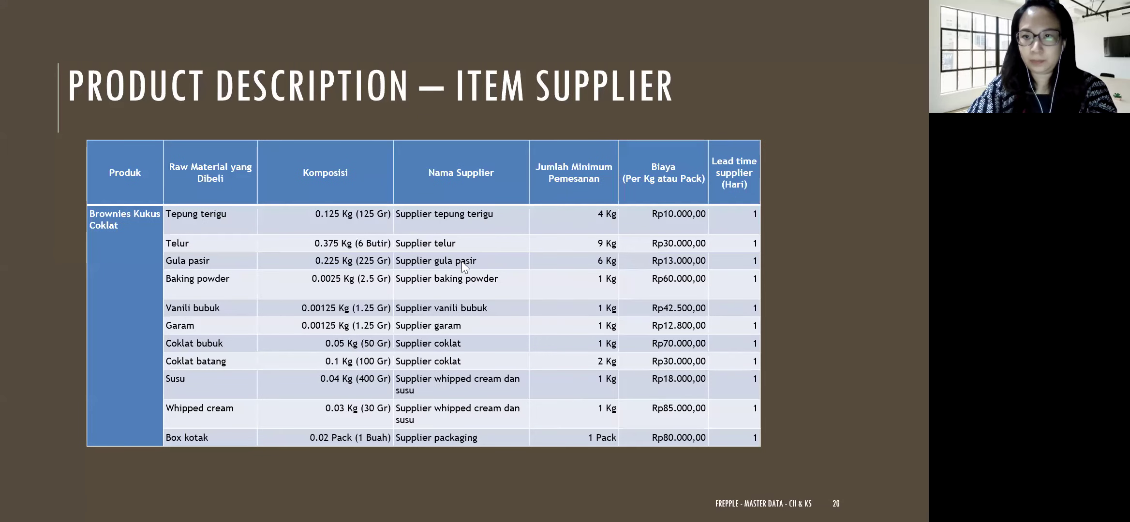
click(401, 326)
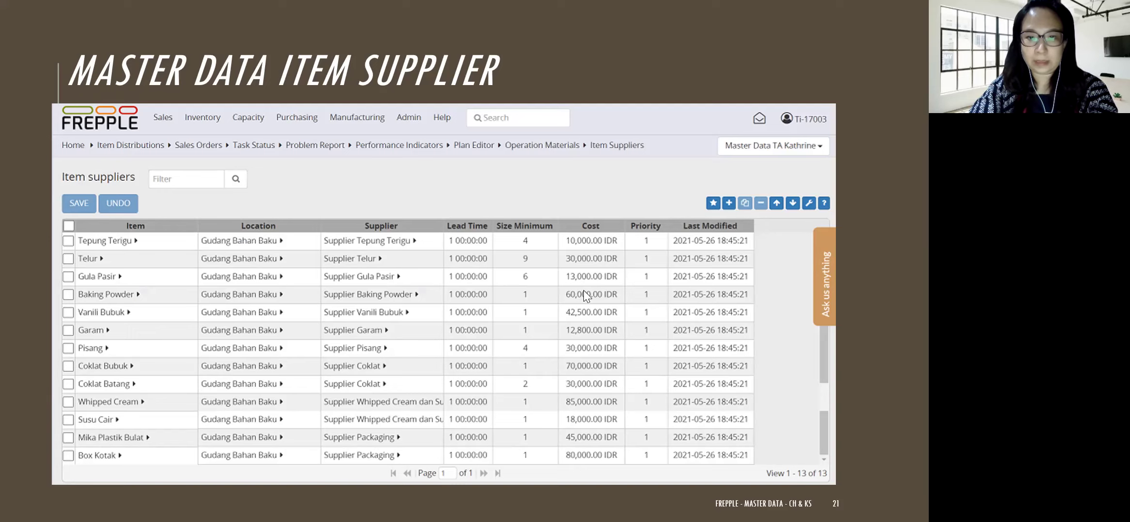
key(Right)
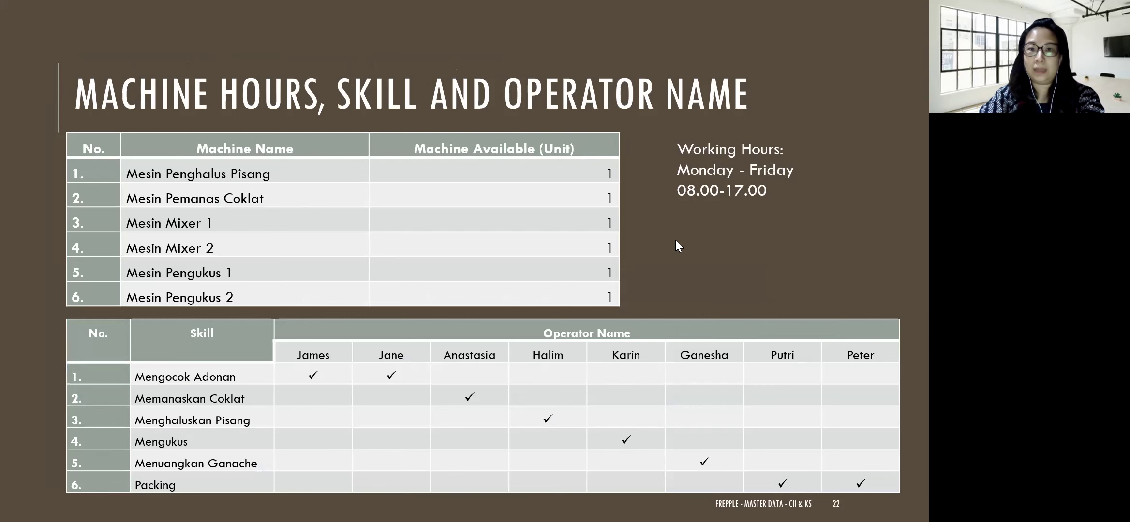
- Switch back to frePPLe and open the Calendars list among the manufacturing master data
key(alt+Tab)
key(alt+Tab)
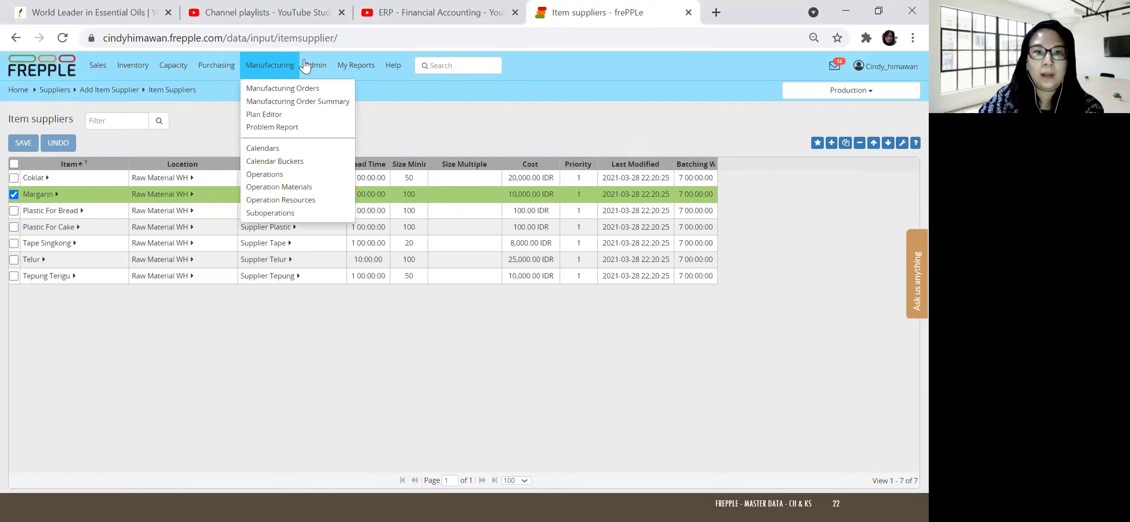
mouse_move(274, 68)
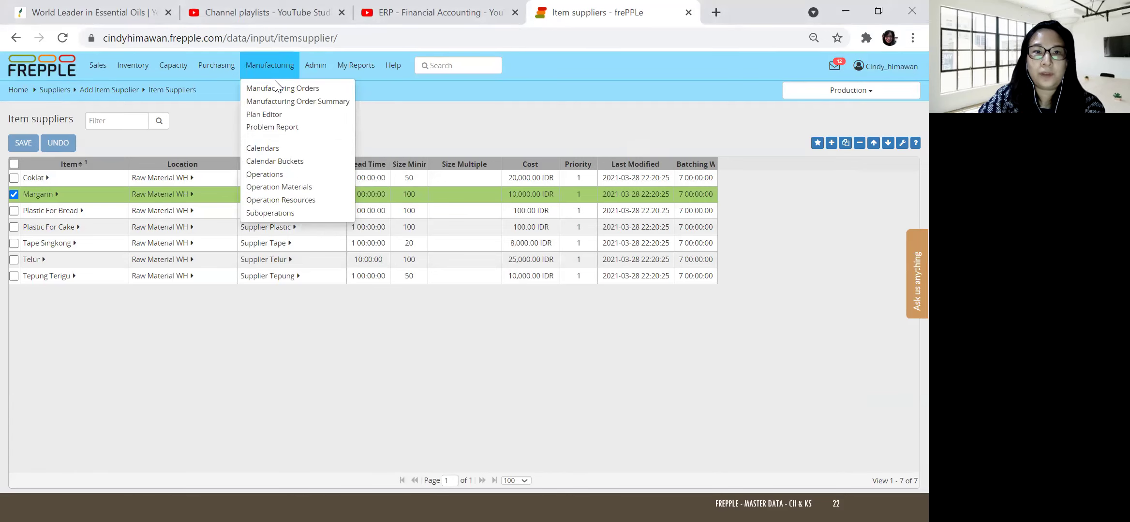
mouse_move(224, 69)
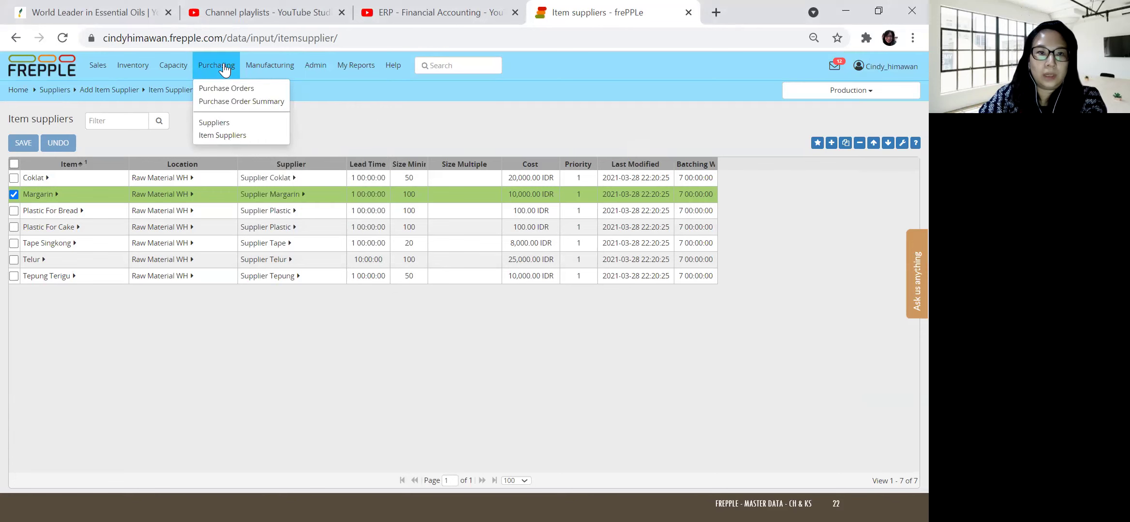
mouse_move(169, 78)
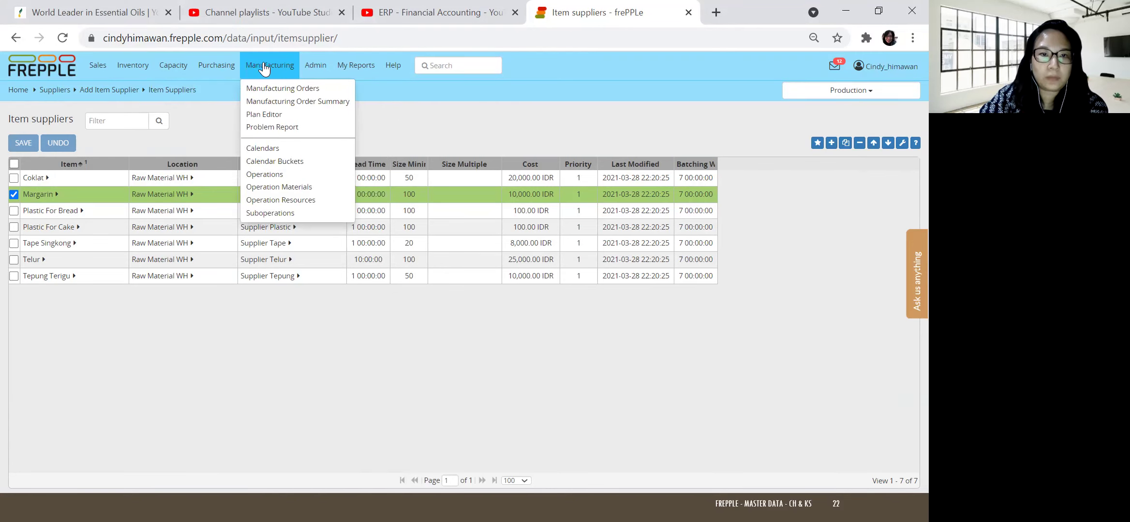
click(265, 150)
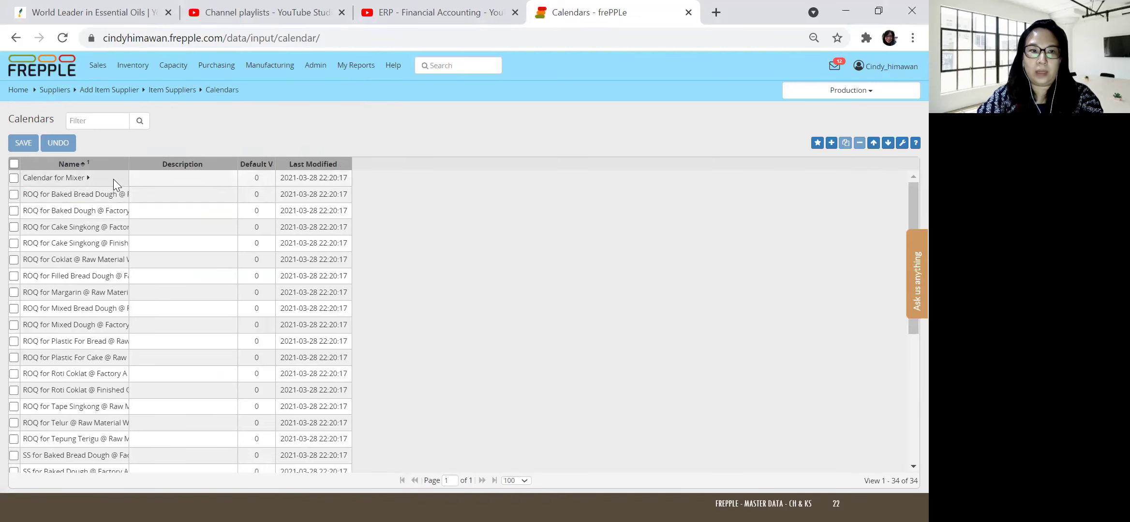
- Return to the slideshow and pen-mark Mesin Penghalus Pisang, Mesin Pemanas Coklat and the first two operators on the machine hours slide
key(alt+Tab)
key(alt+Tab)
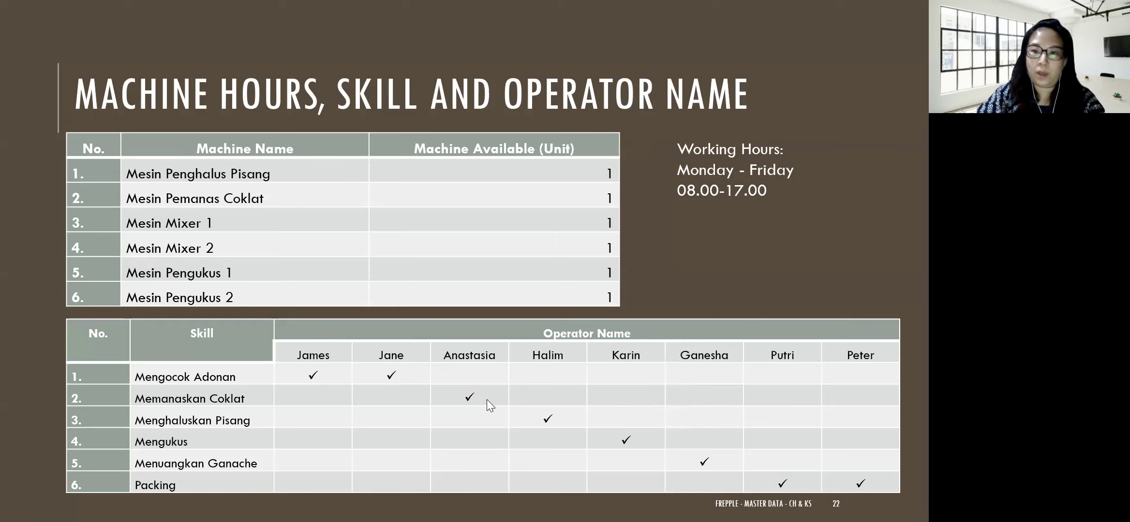
key(ctrl+p)
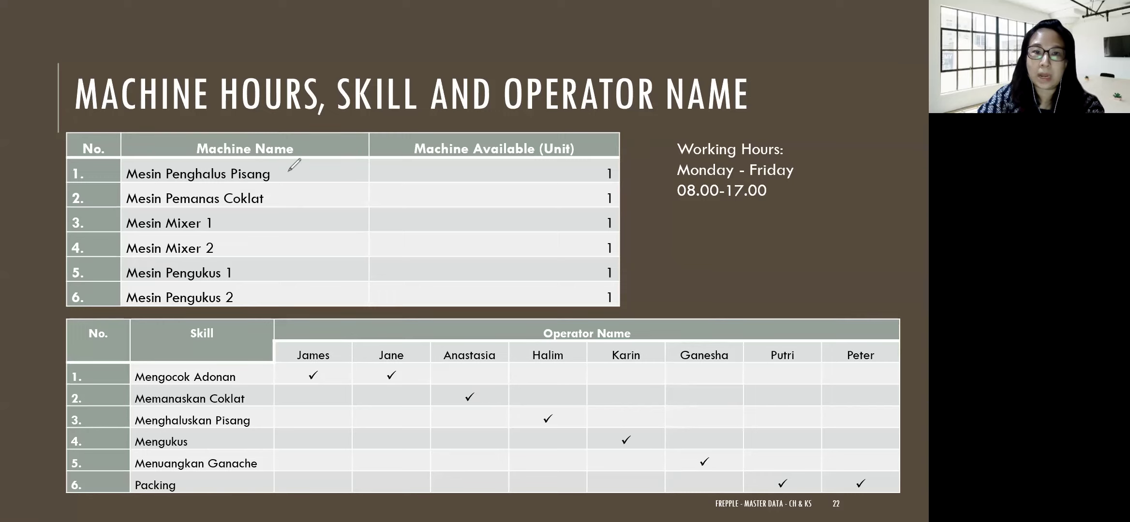
drag(282, 172, 294, 191)
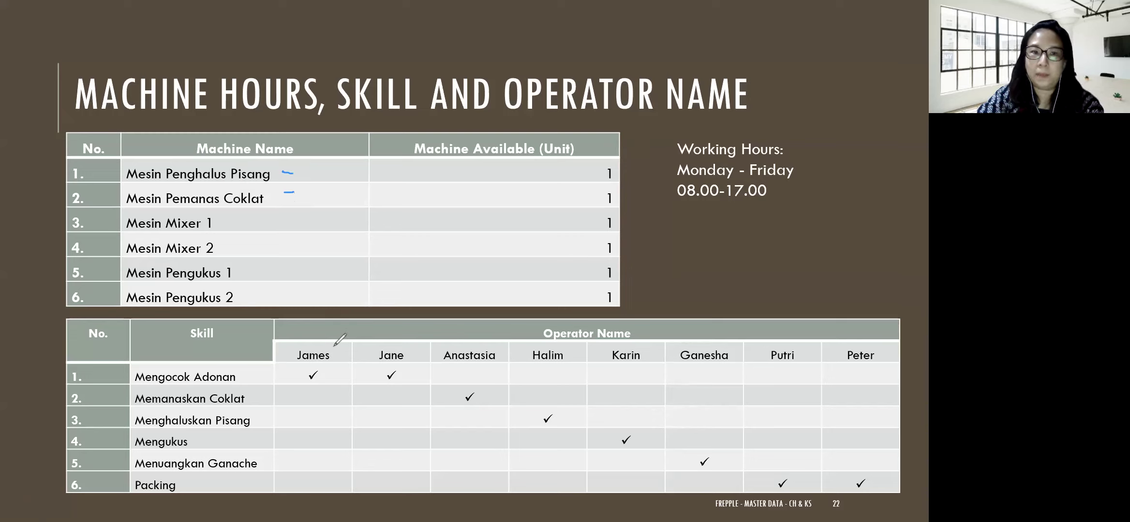
drag(333, 347, 340, 339)
drag(408, 349, 415, 339)
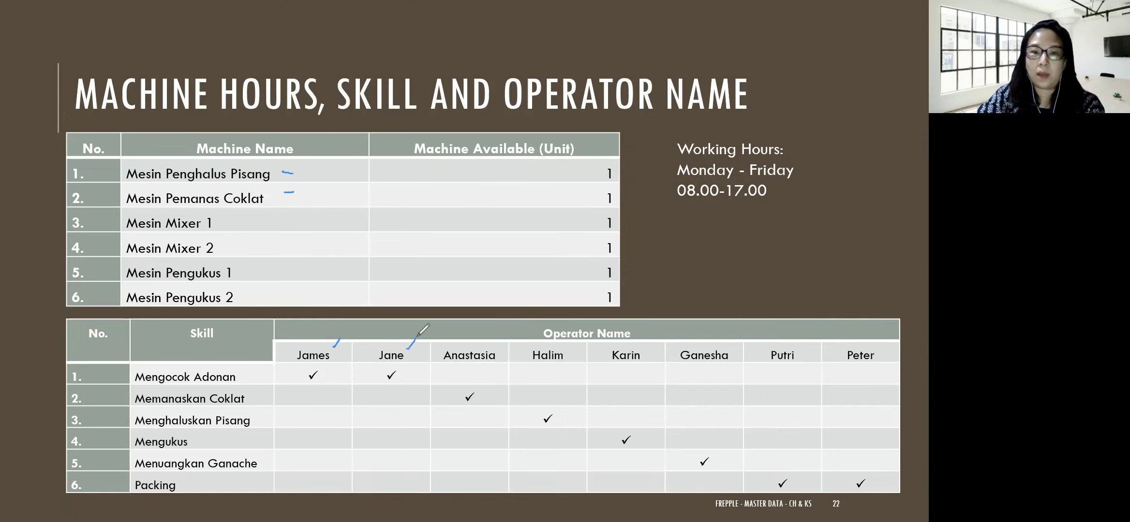
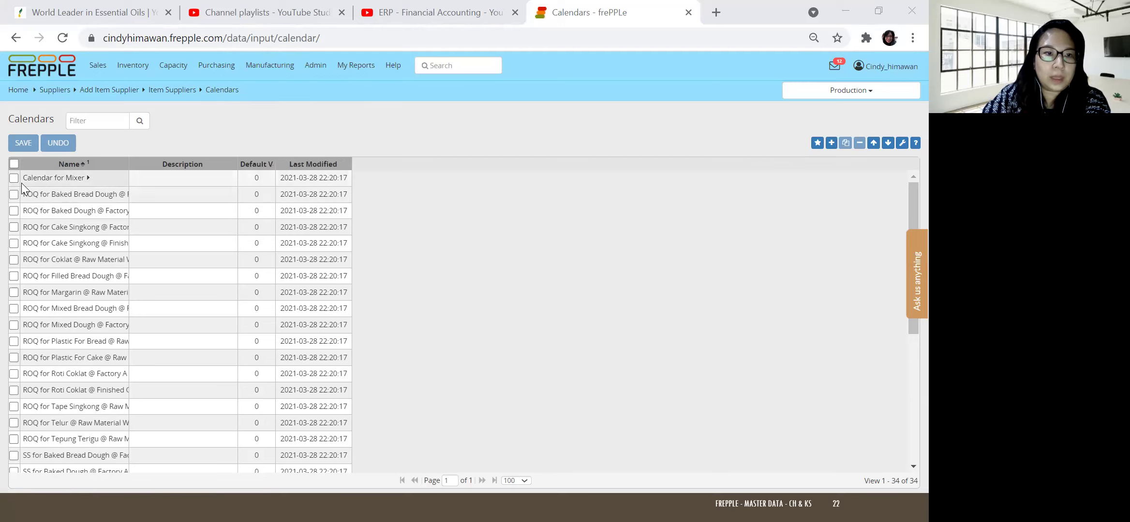
- Start a new calendar in frePPLe named Bakery Calendar with a default value of 1
click(831, 144)
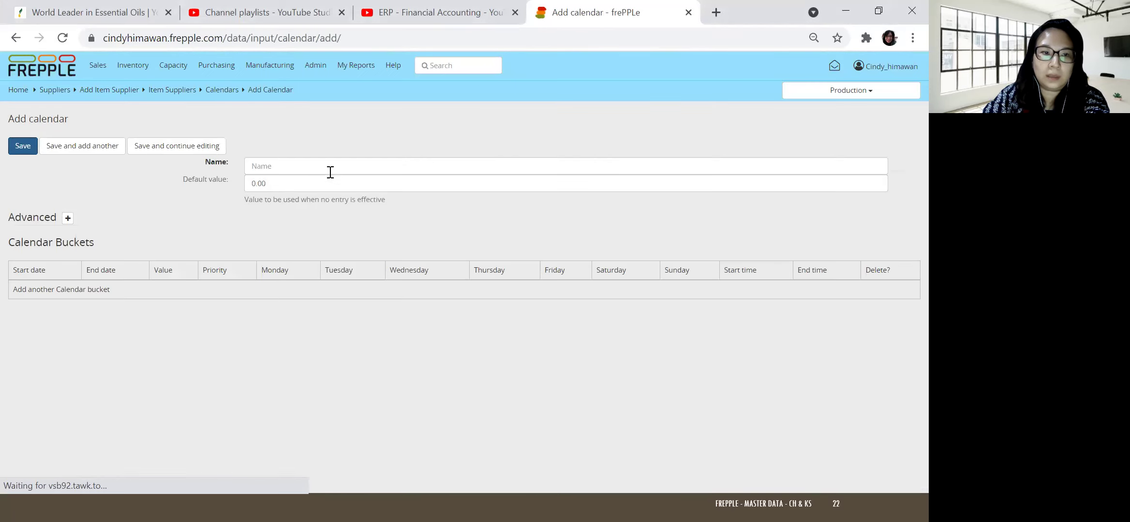
click(266, 164)
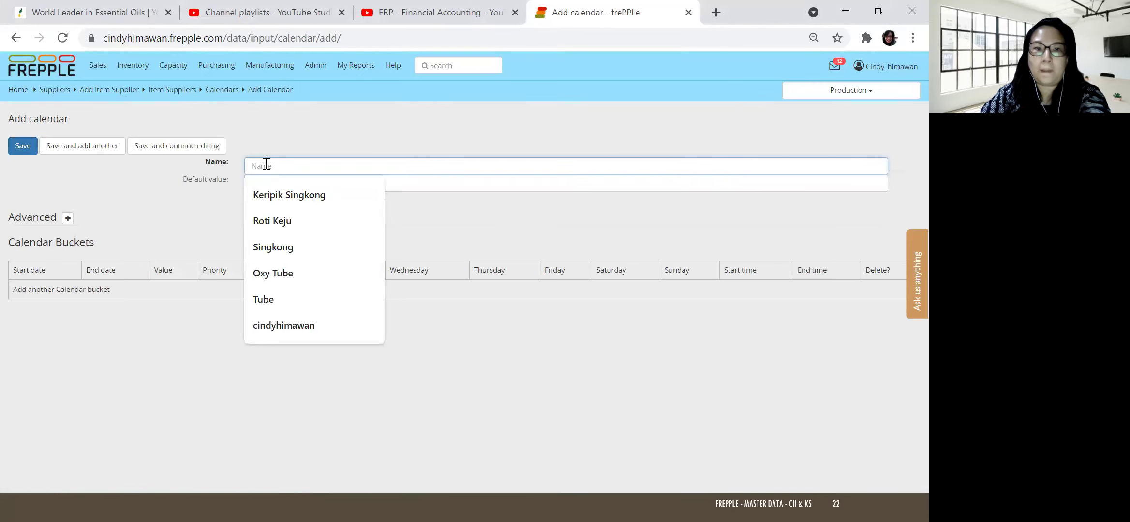
text(Bak)
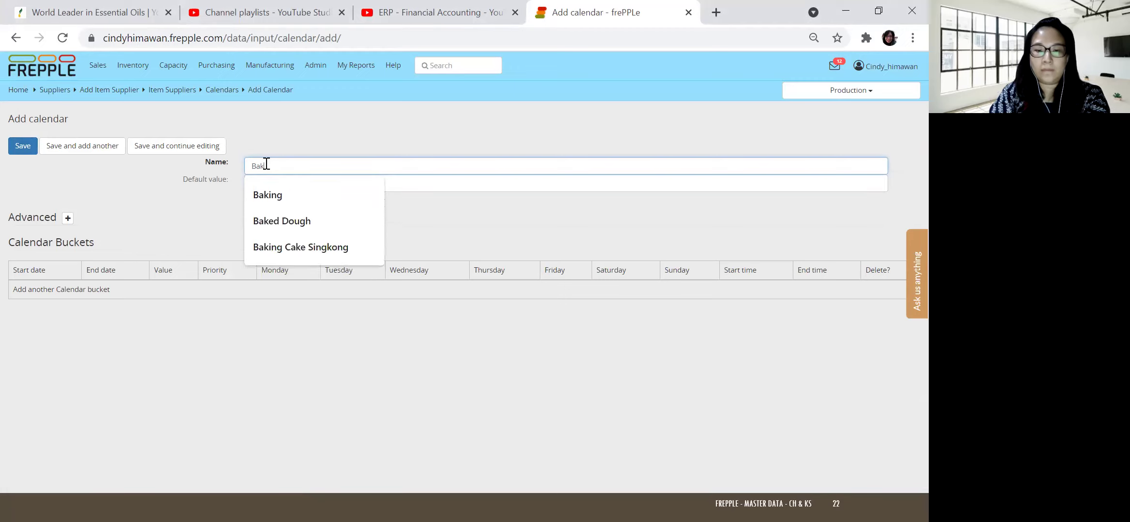
text(ery Calendar)
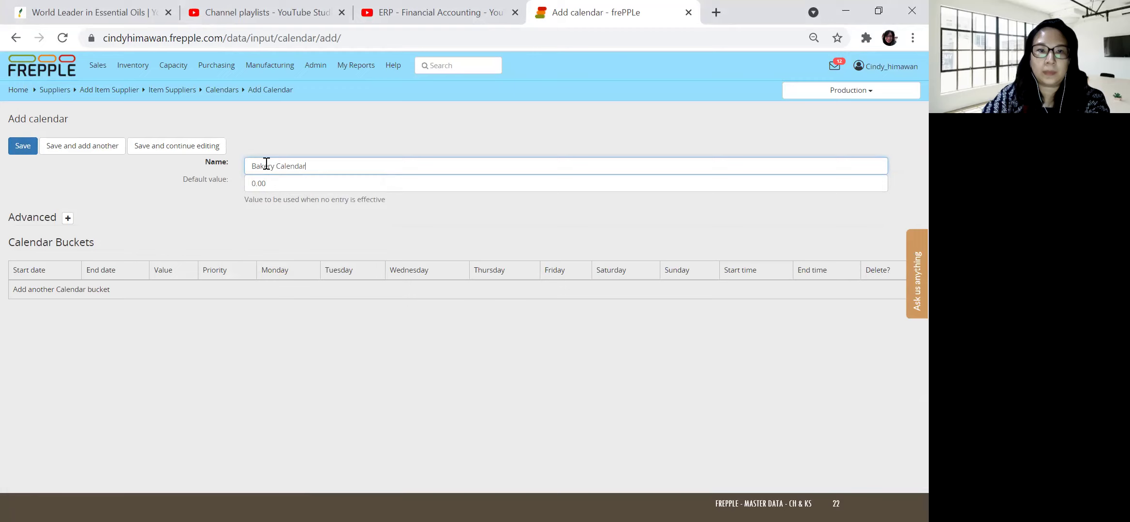
drag(273, 183, 249, 183)
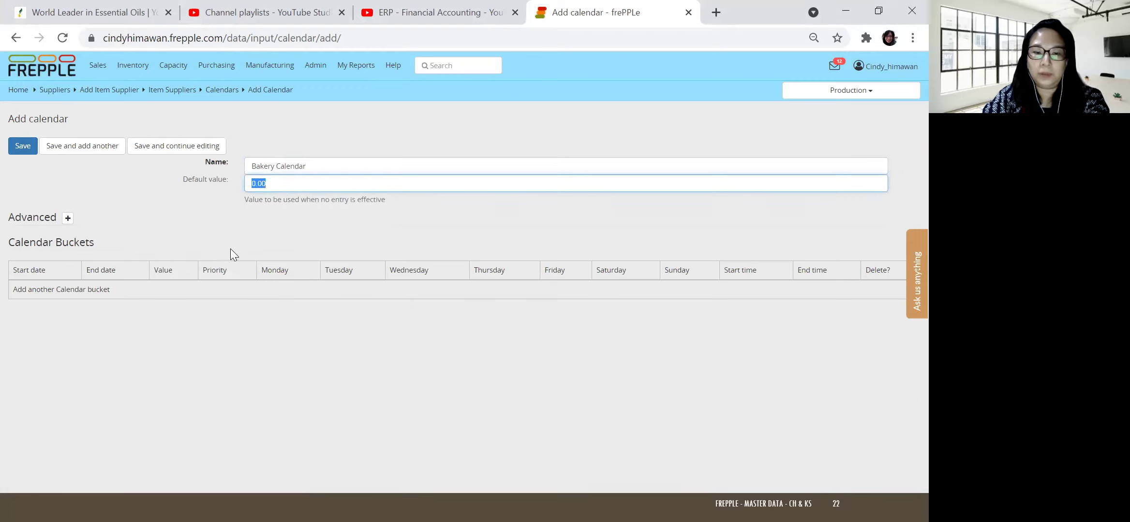
text(1)
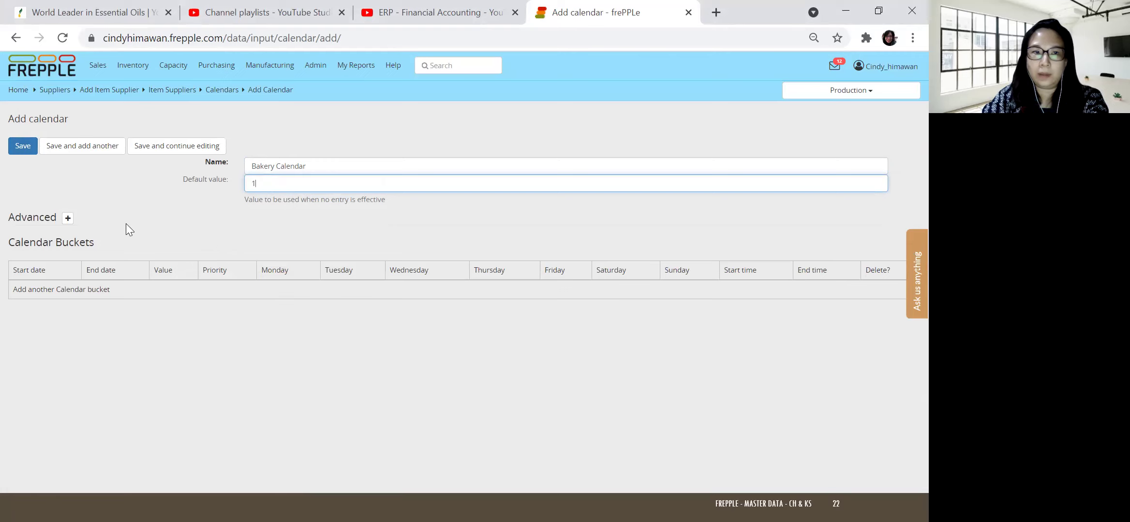
- Enter "Calendar for all machine and worker" as the new calendar's description and save the calendar
click(67, 218)
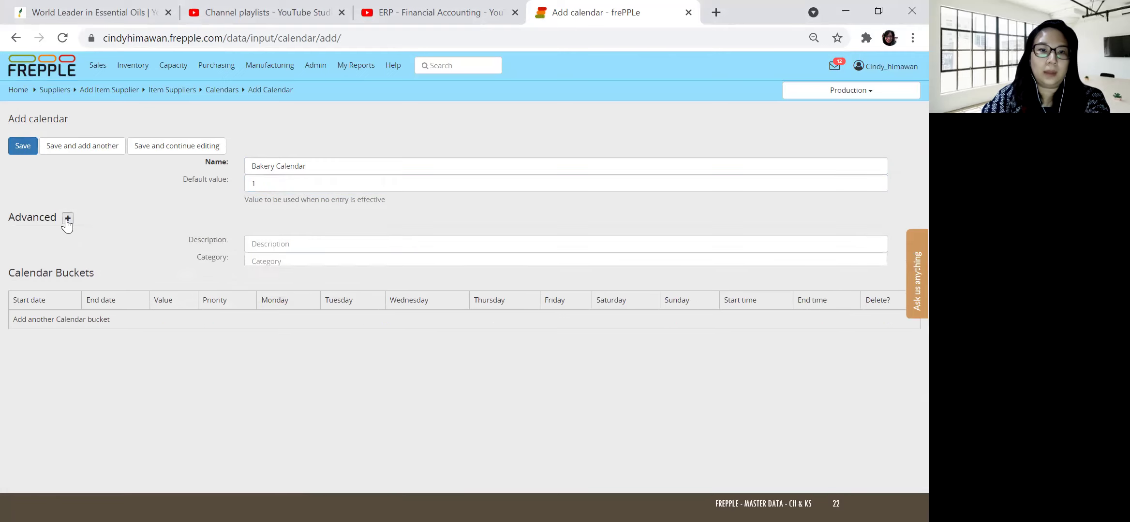
click(312, 245)
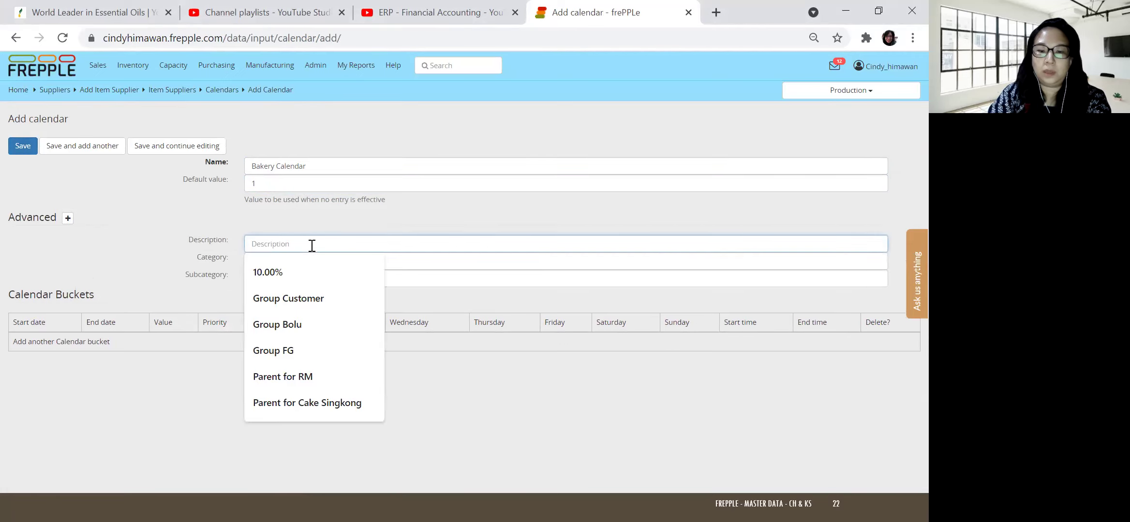
text(Claenda)
key(BackSpace)
key(BackSpace)
key(BackSpace)
key(BackSpace)
key(BackSpace)
key(BackSpace)
text(alend)
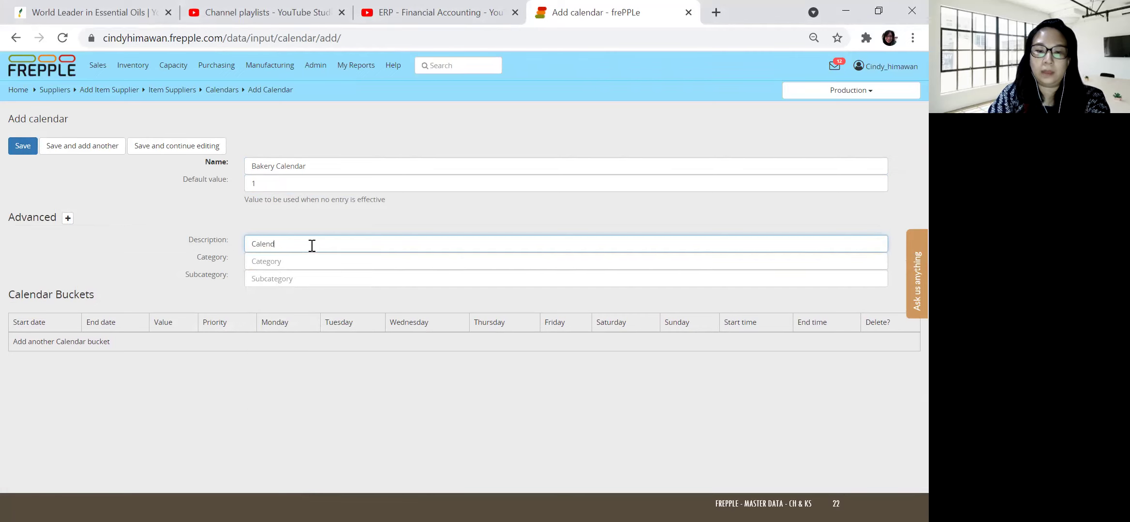
text(ar for all machine and worker)
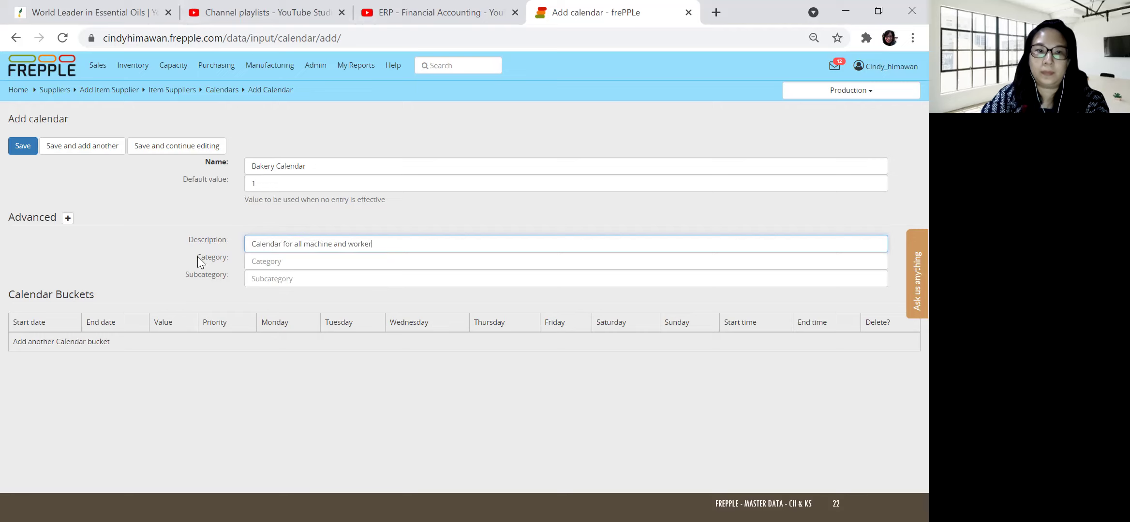
click(25, 153)
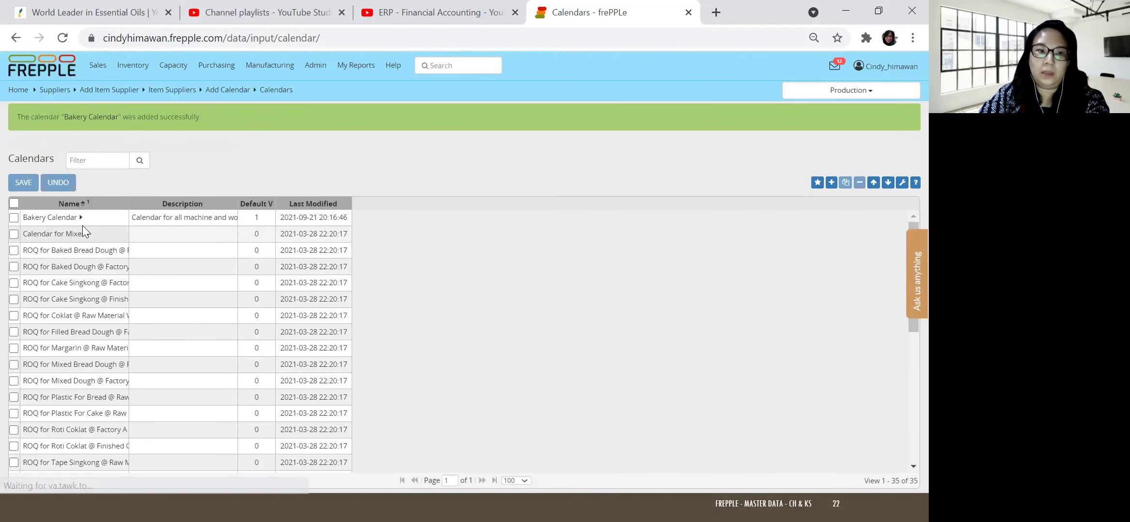
- Open Bakery Calendar and add a calendar bucket that excludes Saturday and Sunday
click(80, 218)
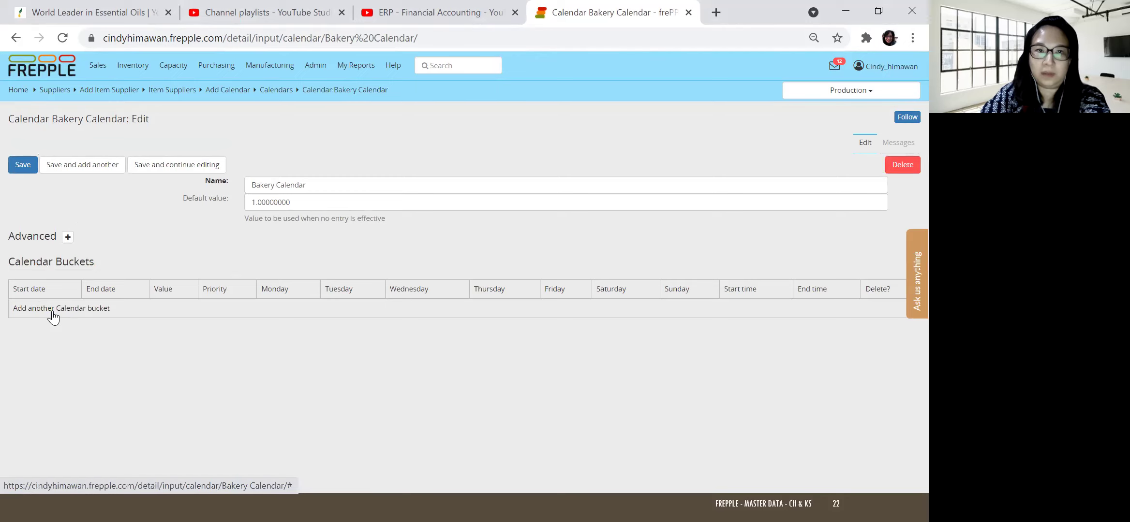
click(276, 68)
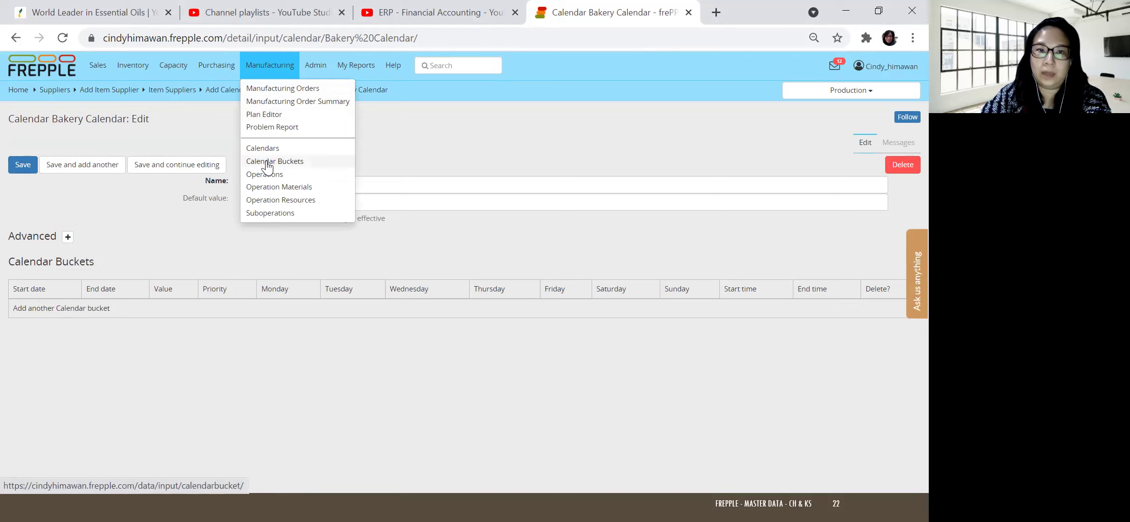
click(28, 310)
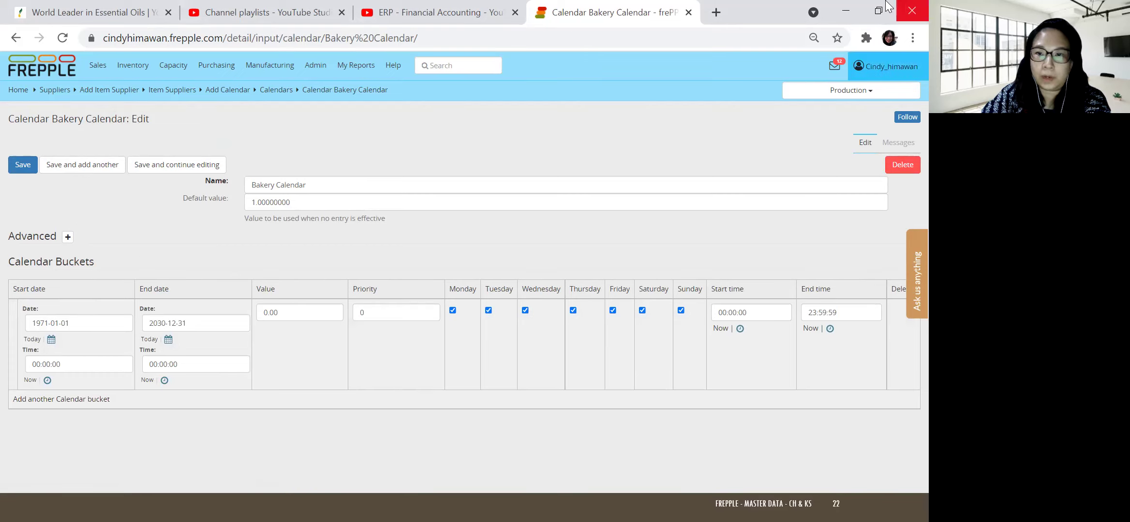
click(641, 310)
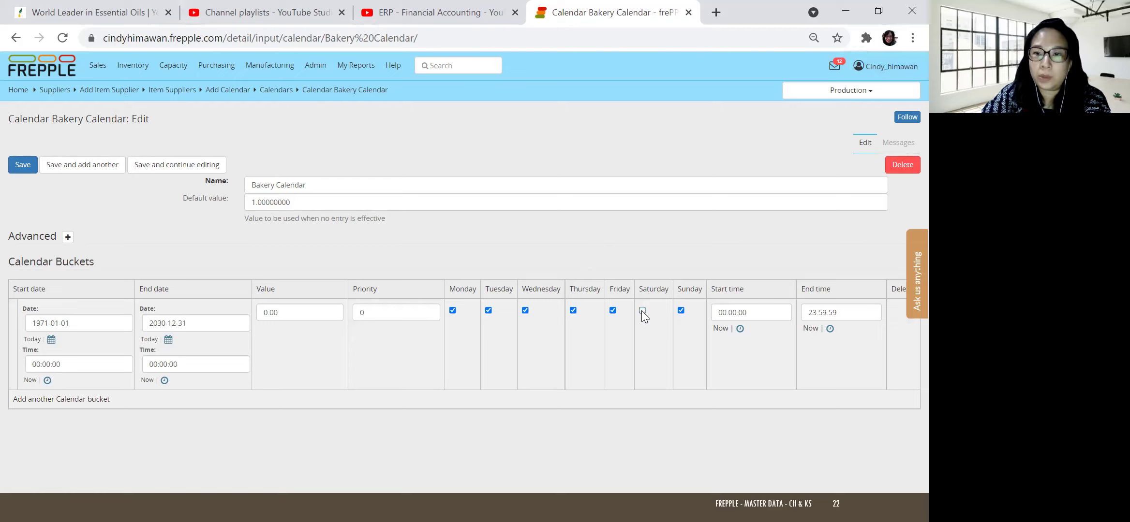
click(681, 311)
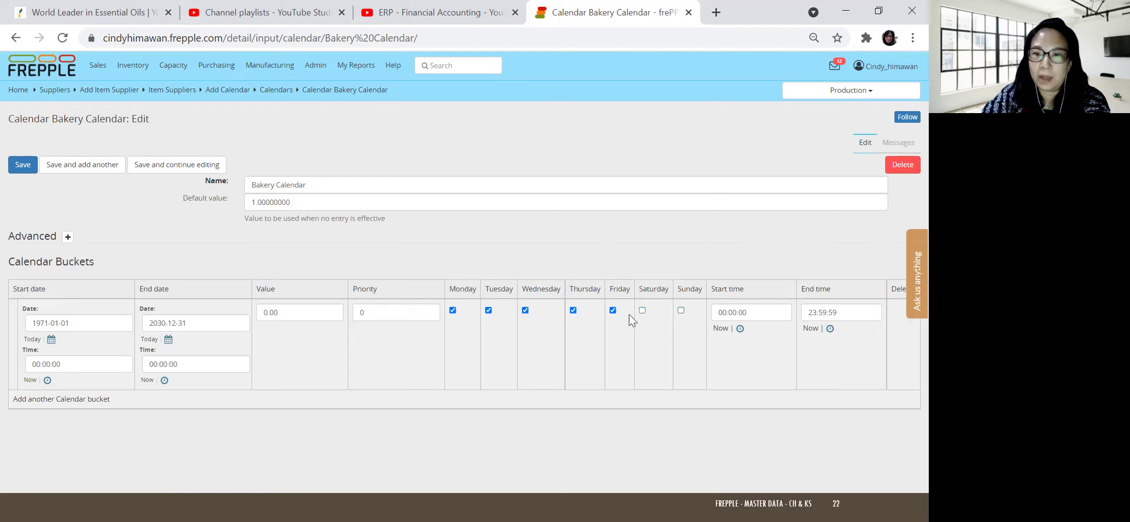
- Set the priority of the weekday calendar bucket to 1
double_click(356, 311)
text(1)
- Try filling the bucket's daily start time and end time with the current time
click(730, 312)
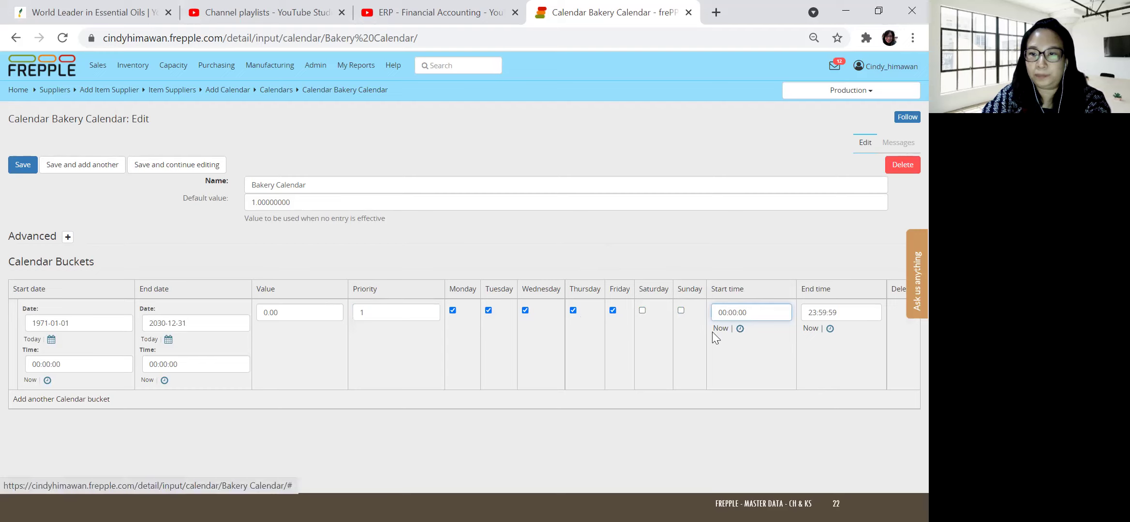
click(720, 329)
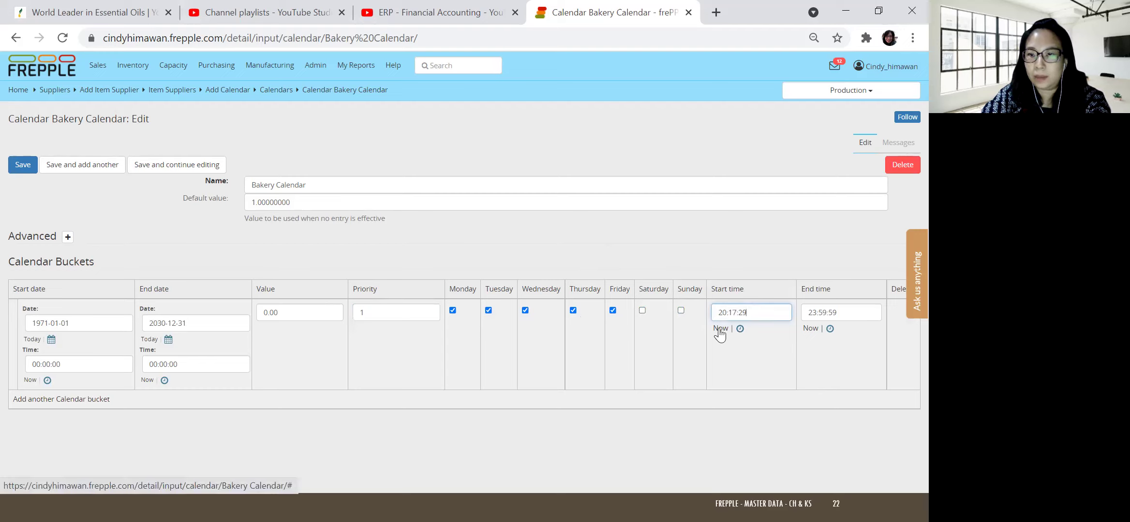
click(810, 329)
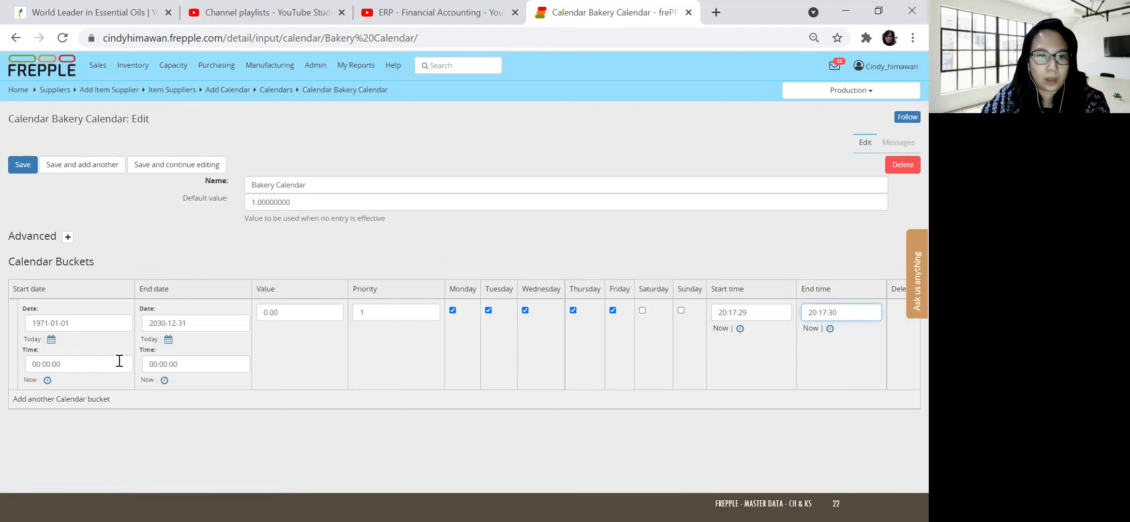
click(47, 381)
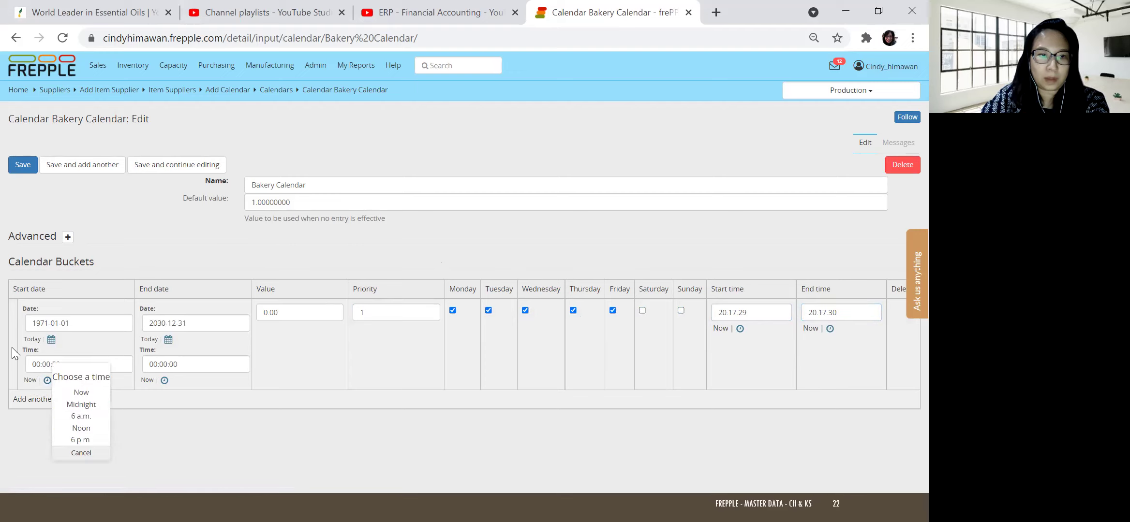
click(36, 365)
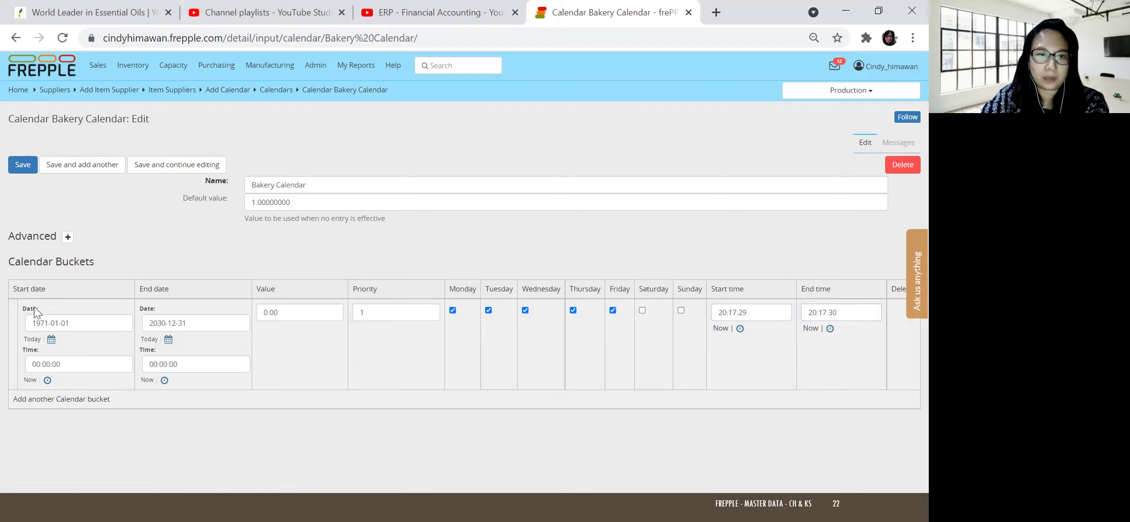
- Set the calendar bucket's daily start time to 08:00:00
click(726, 313)
drag(722, 313, 755, 308)
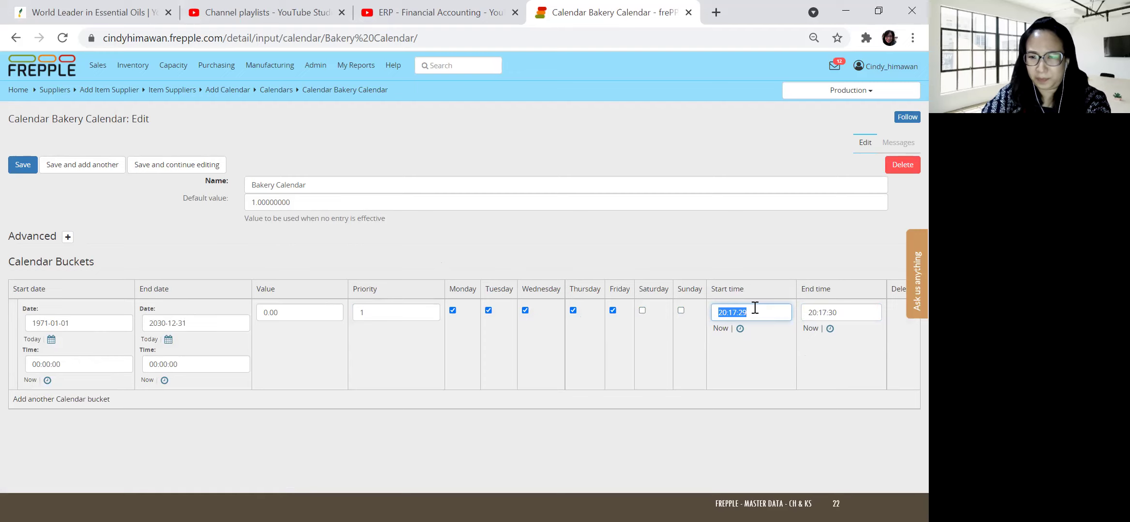
click(740, 329)
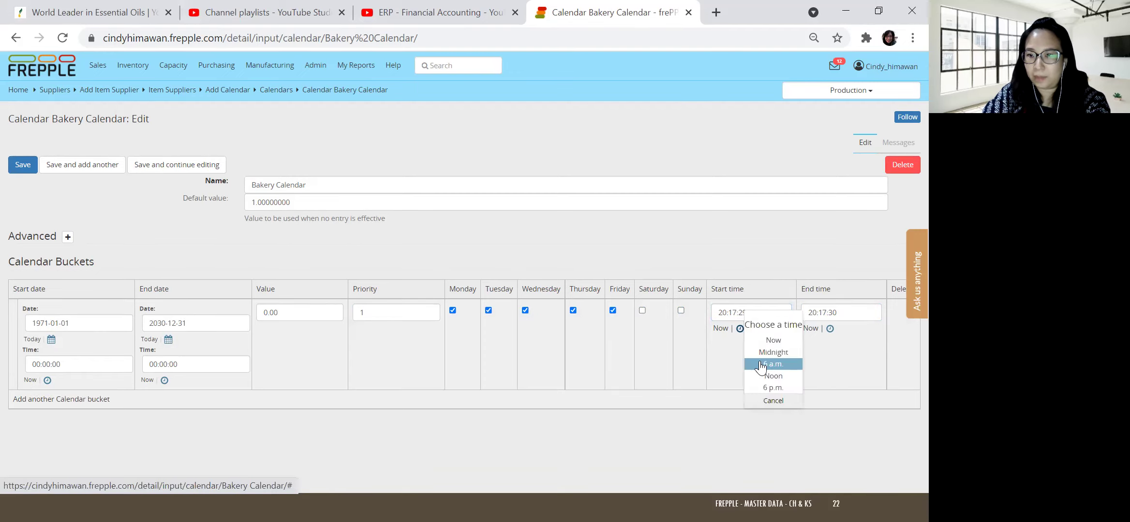
click(761, 365)
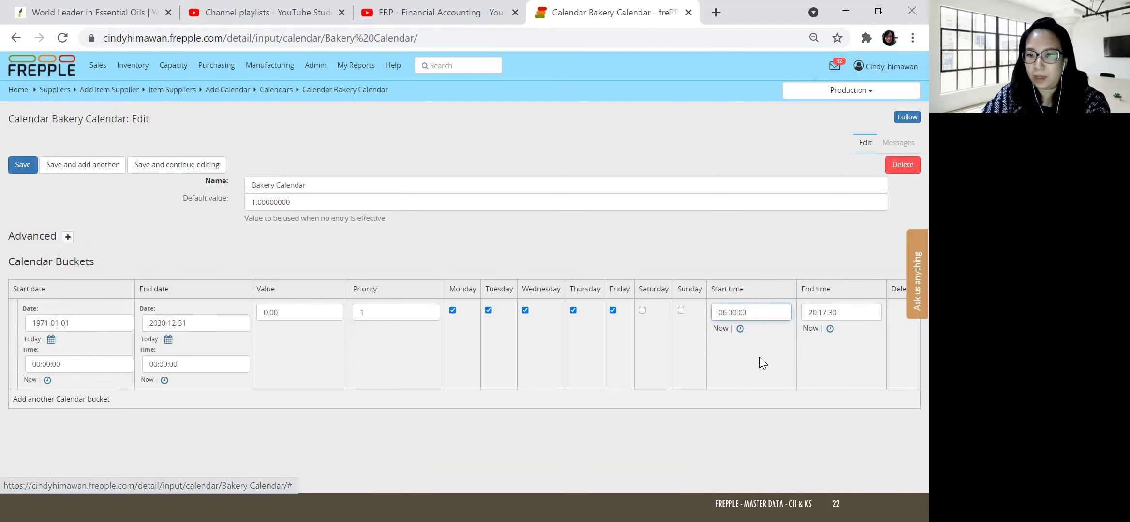
click(740, 328)
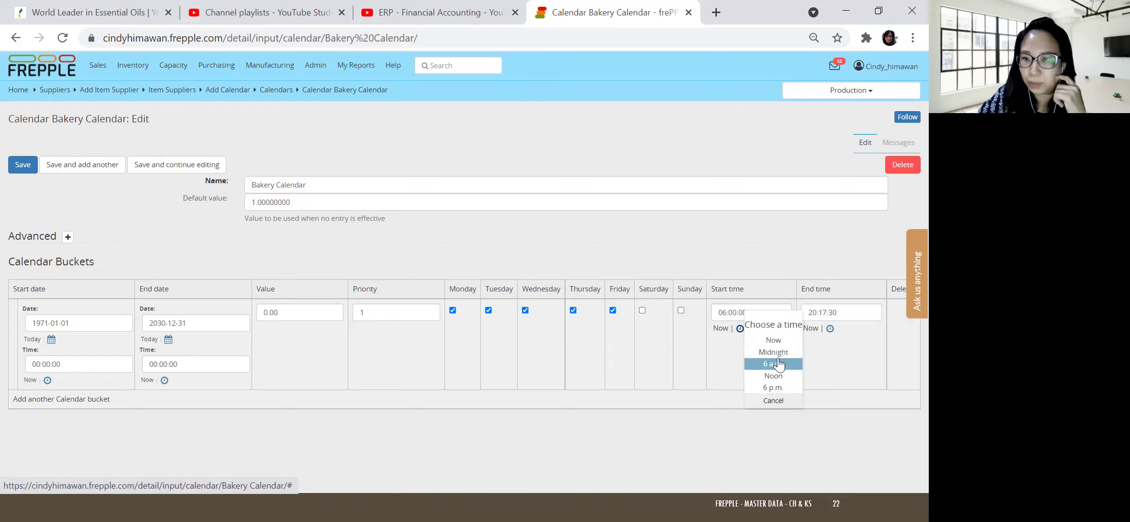
click(780, 365)
click(727, 312)
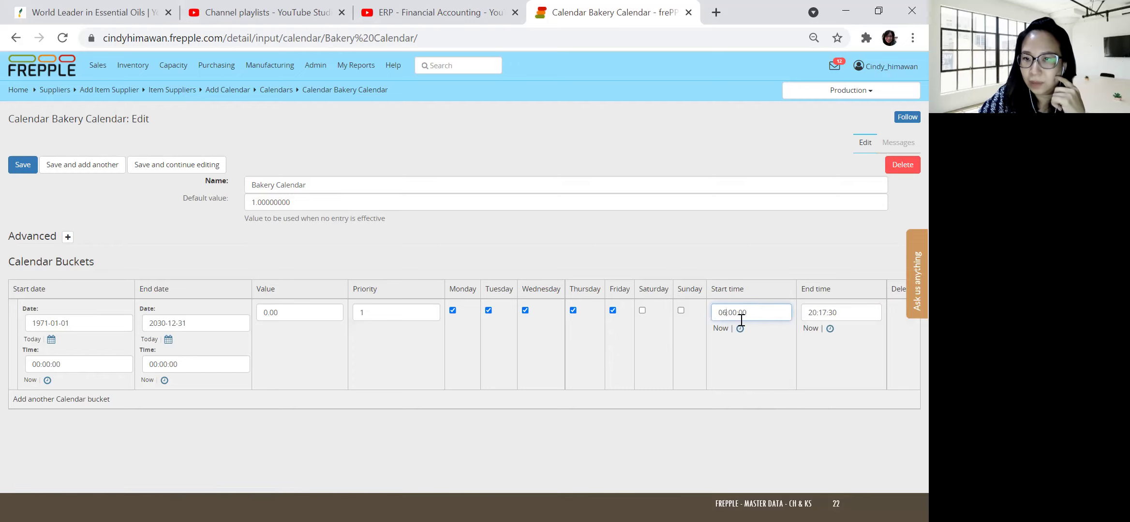
click(763, 334)
- Set the calendar bucket's daily end time to 17:00:00 and save Bakery Calendar
click(830, 328)
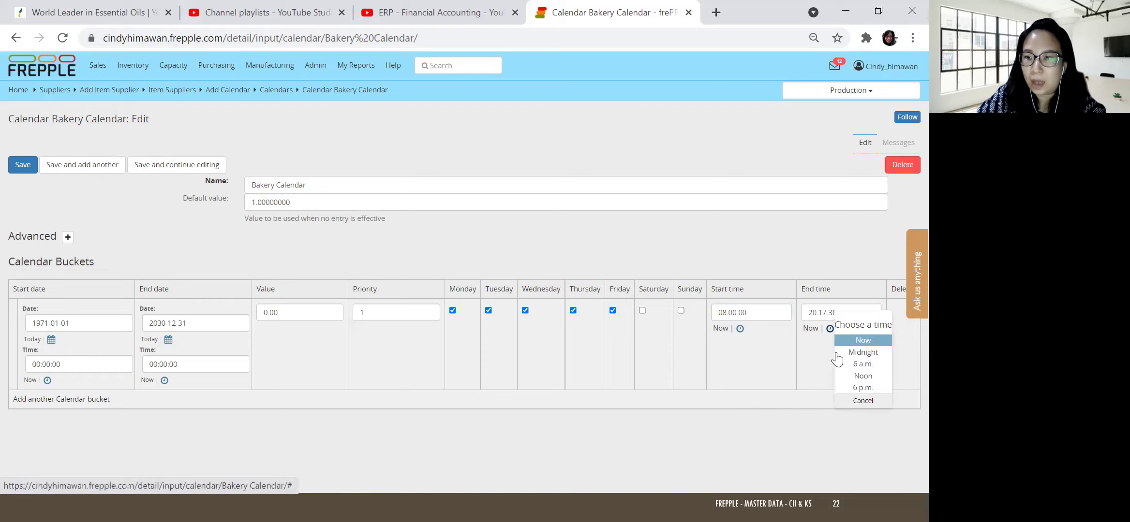
click(860, 390)
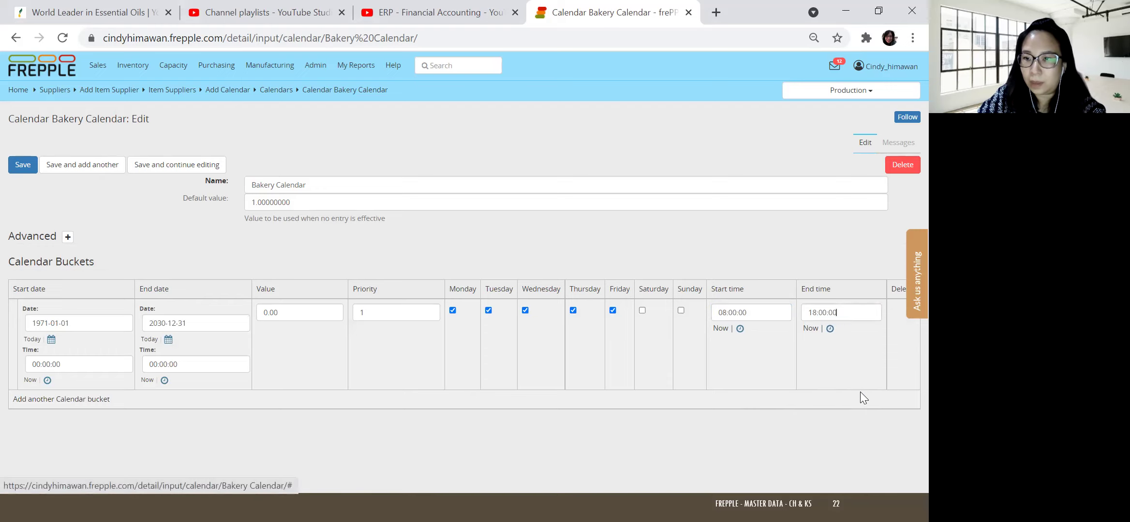
click(815, 312)
key(BackSpace)
click(864, 367)
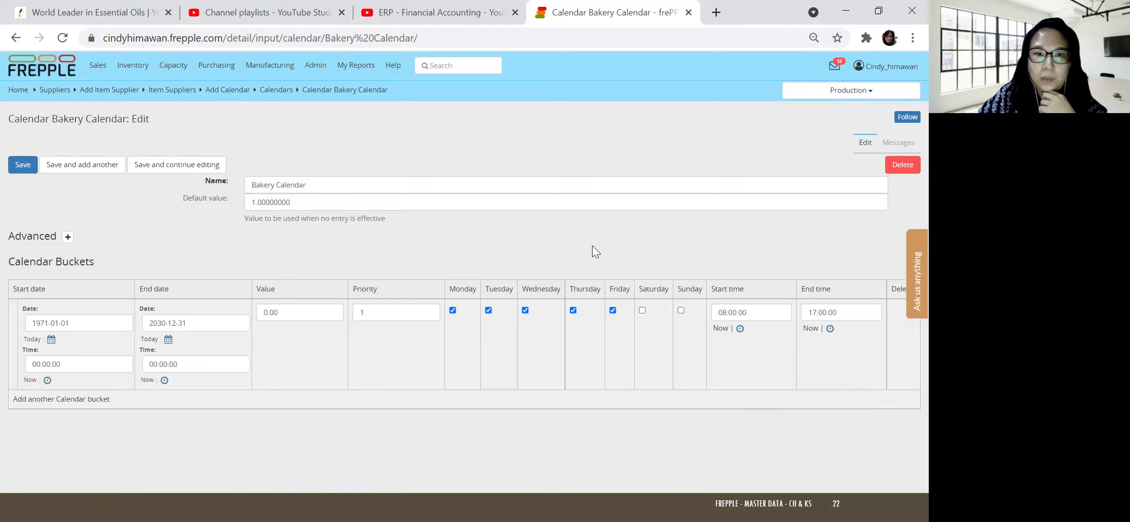
click(19, 168)
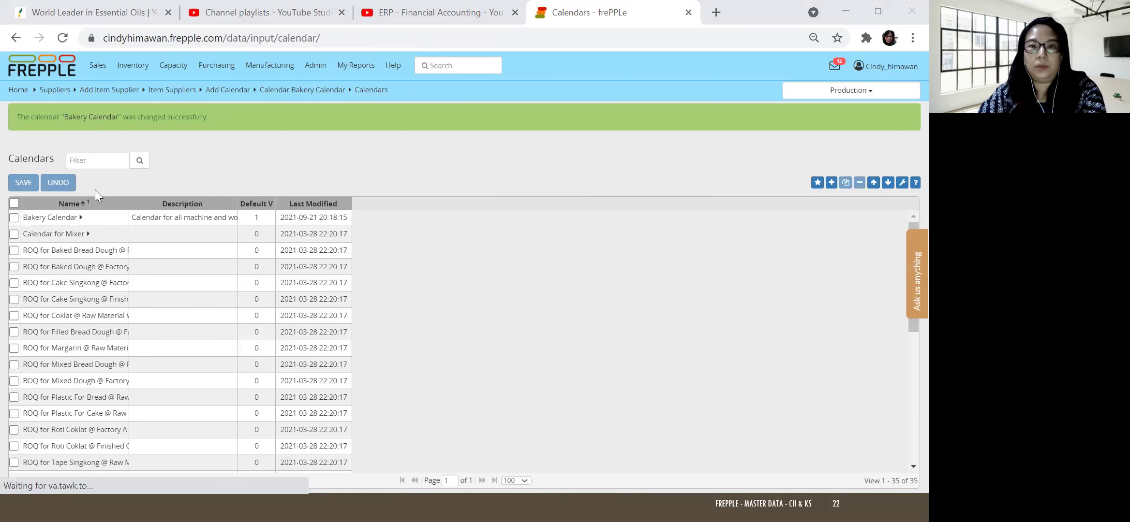
- Check the machine hours slide in the slideshow, and start a new capacity resource back in frePPLe
key(alt+Tab)
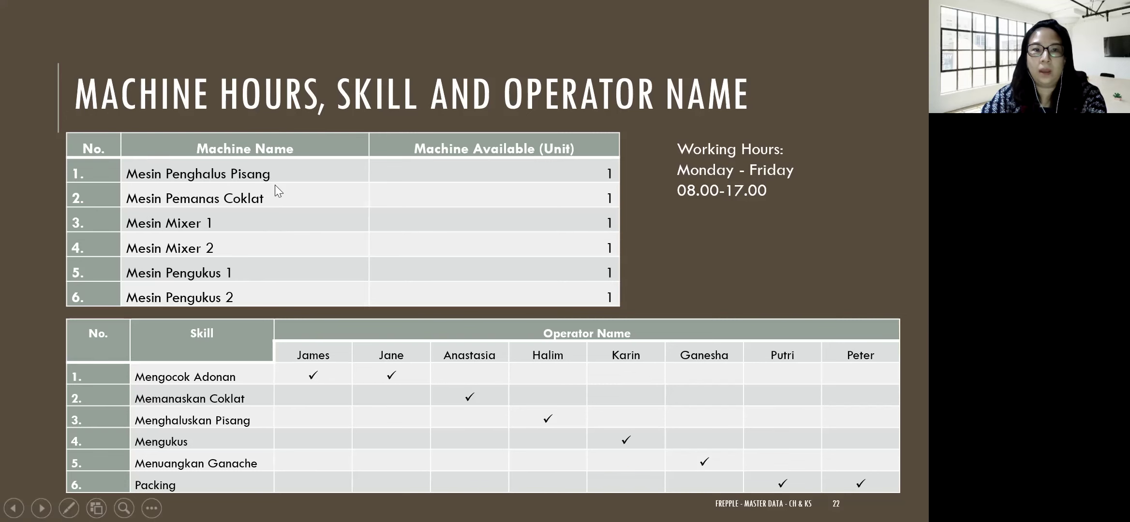
key(alt+Tab)
click(269, 65)
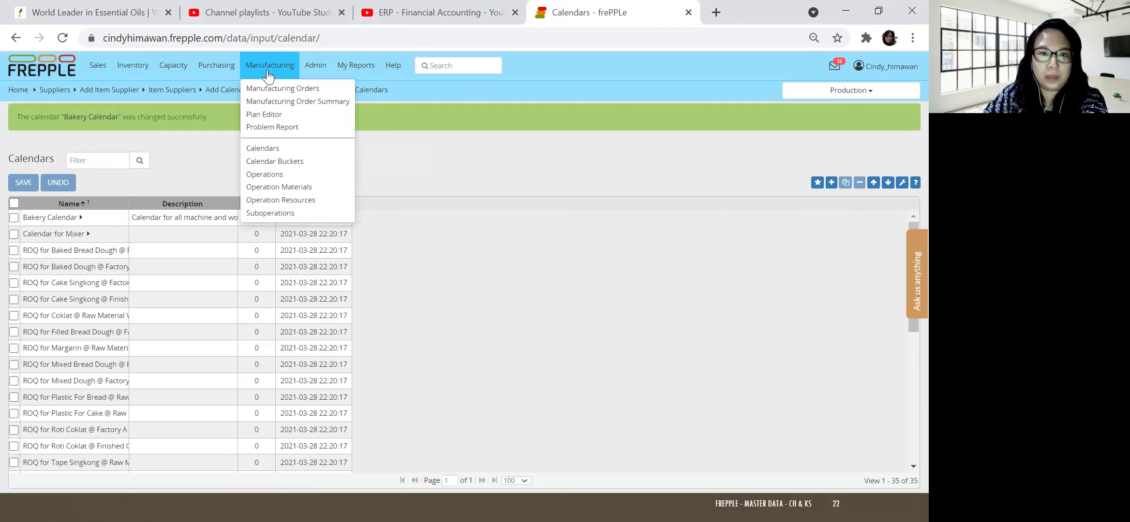
mouse_move(188, 74)
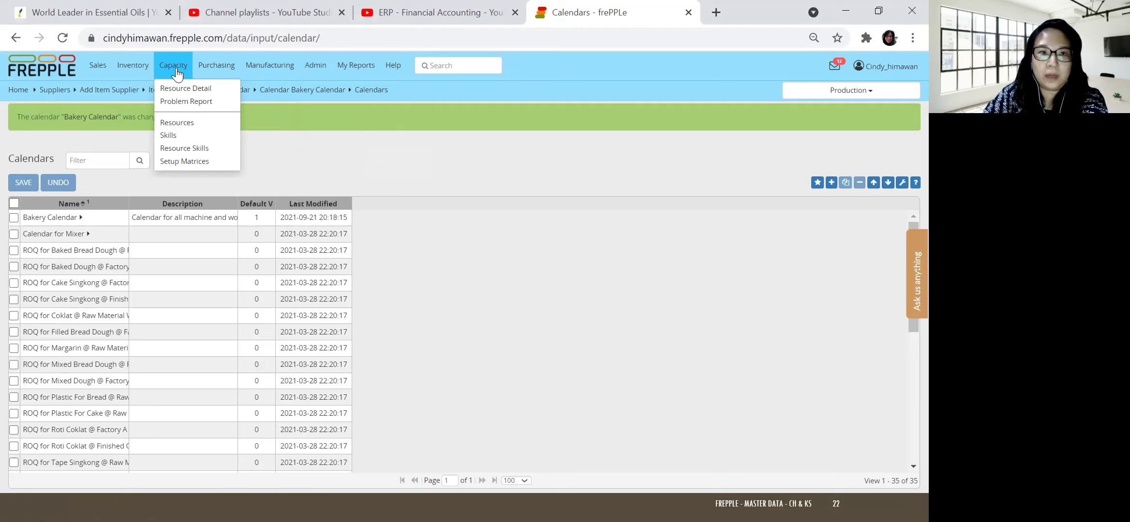
click(175, 124)
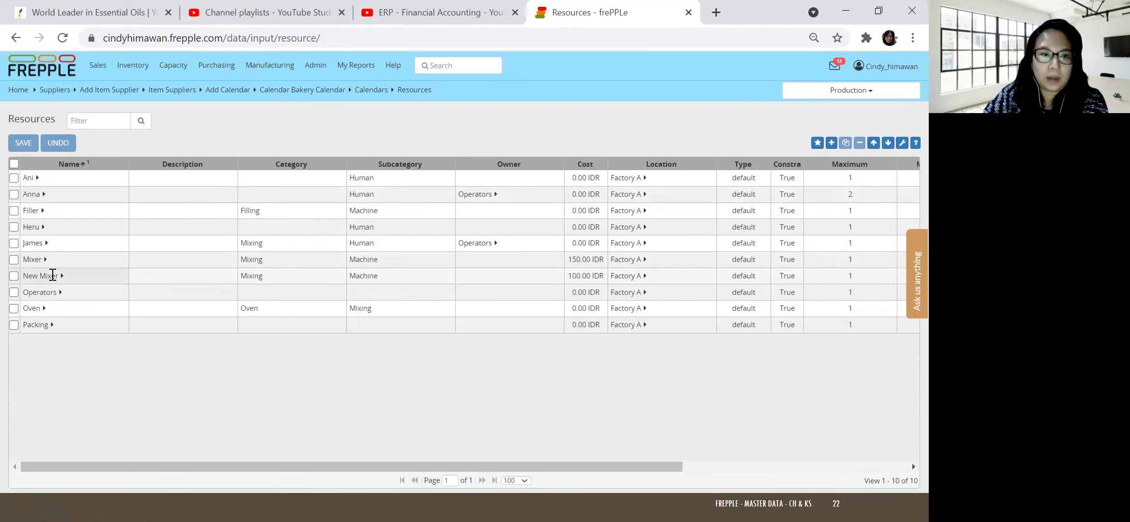
click(831, 143)
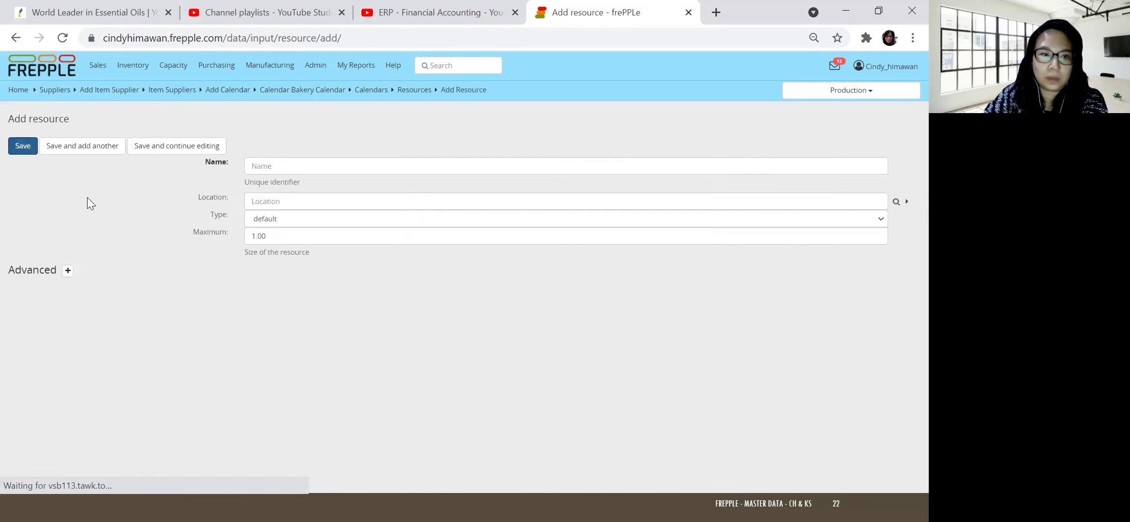
- Look up the mixer machines on the slide and name the new frePPLe resource Mixer 2
click(300, 164)
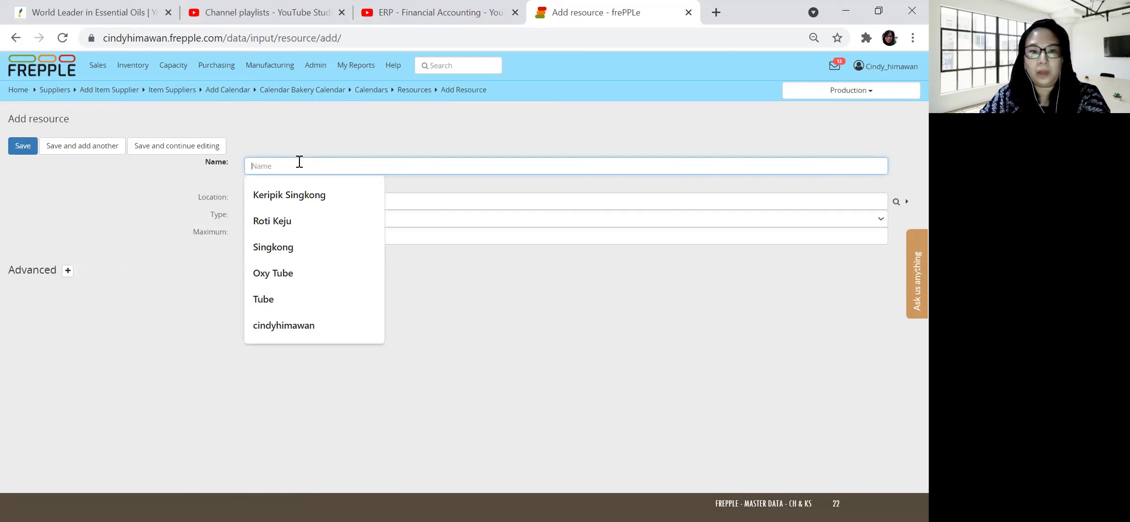
key(alt+Tab)
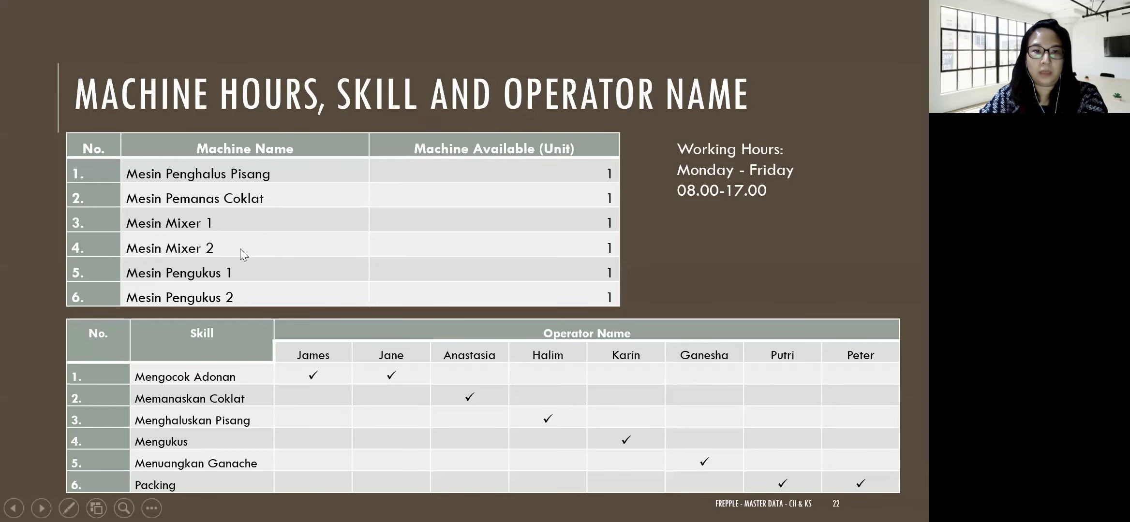
key(alt+Tab)
text(M)
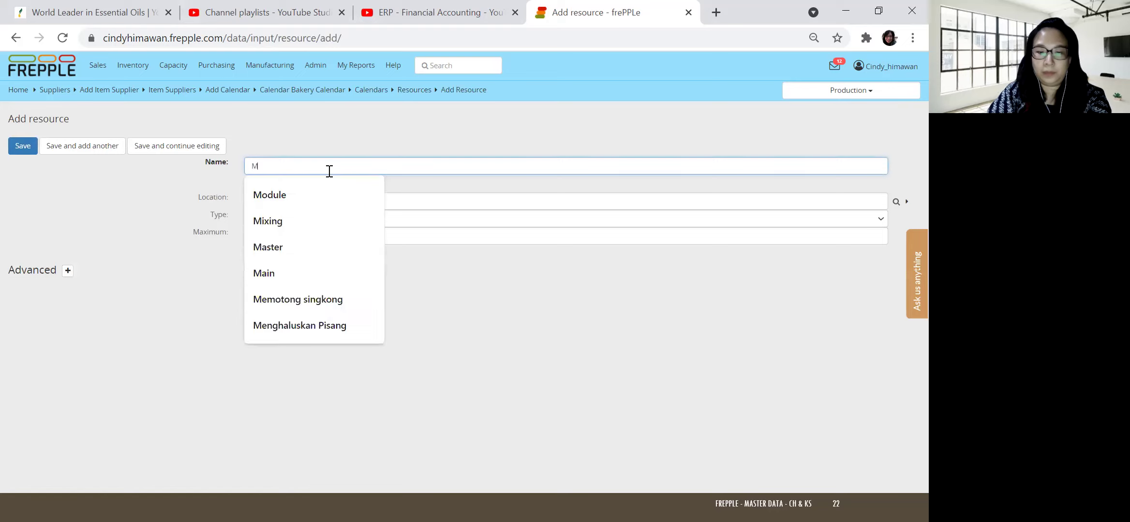
text(ixer 2)
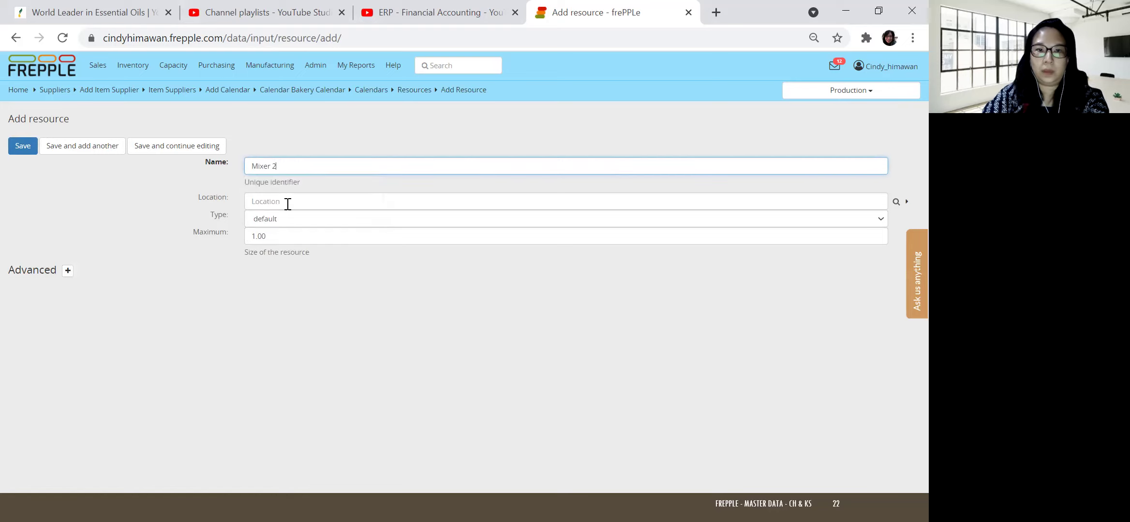
- Assign Factory A as the location of the Mixer 2 resource
click(298, 203)
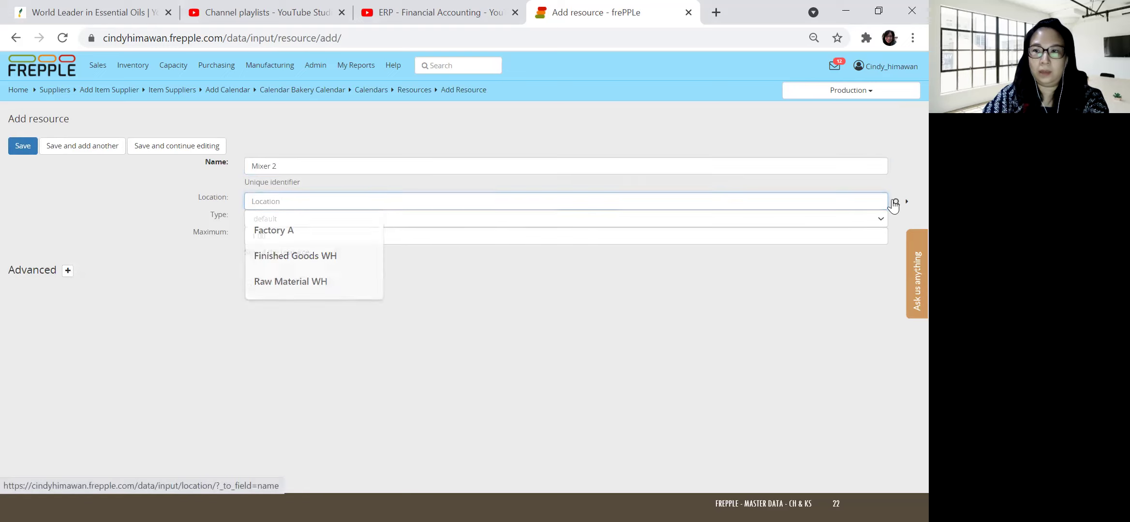
click(894, 203)
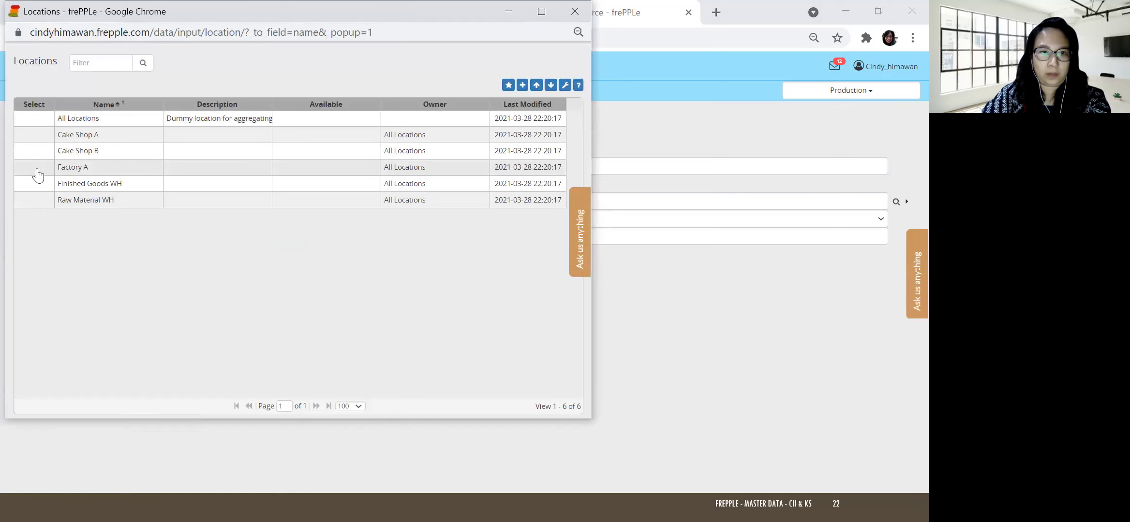
click(36, 168)
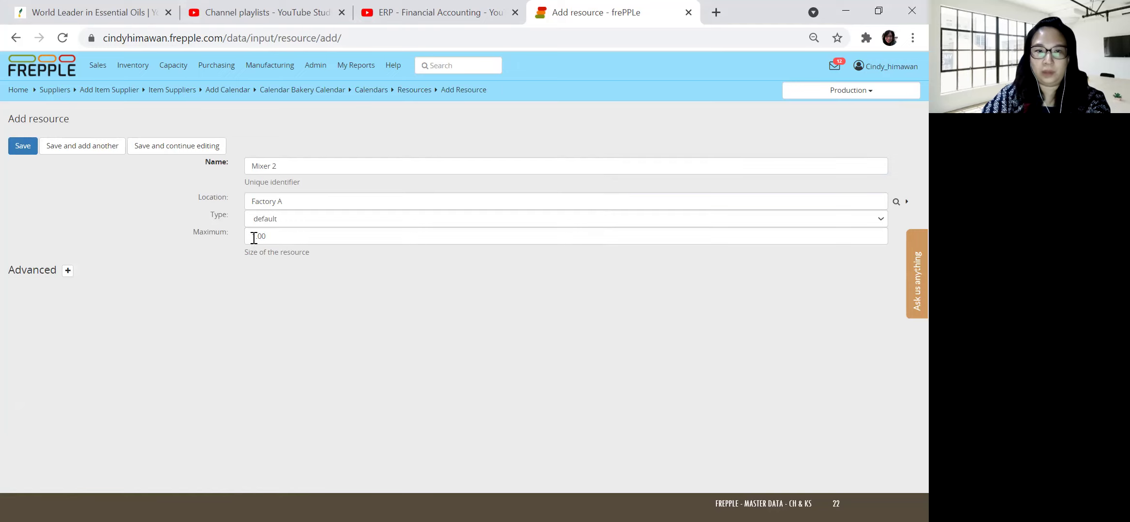
- Expand the advanced resource settings and set the subcategory of Mixer 2 to Machine
click(69, 272)
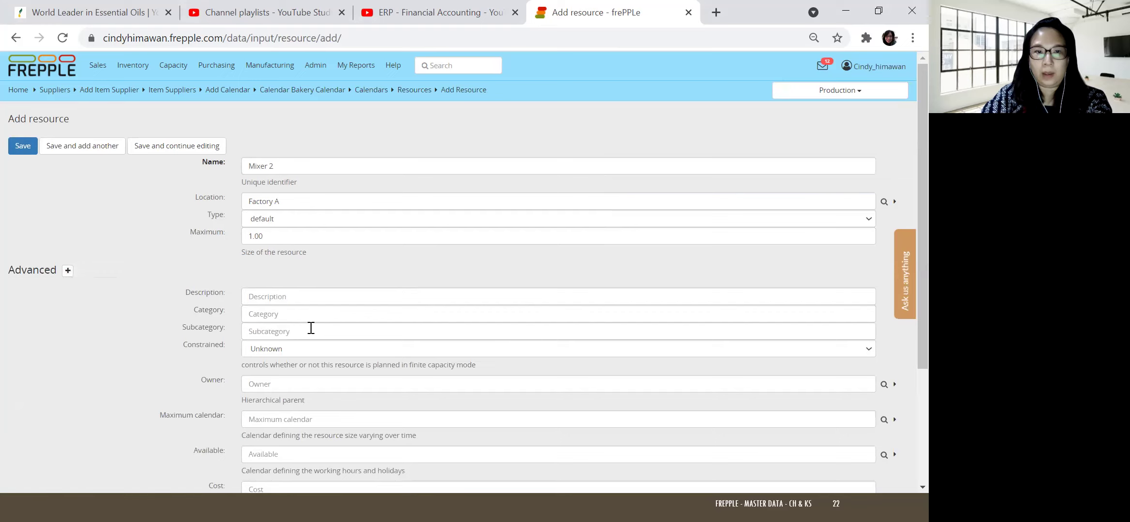
click(273, 310)
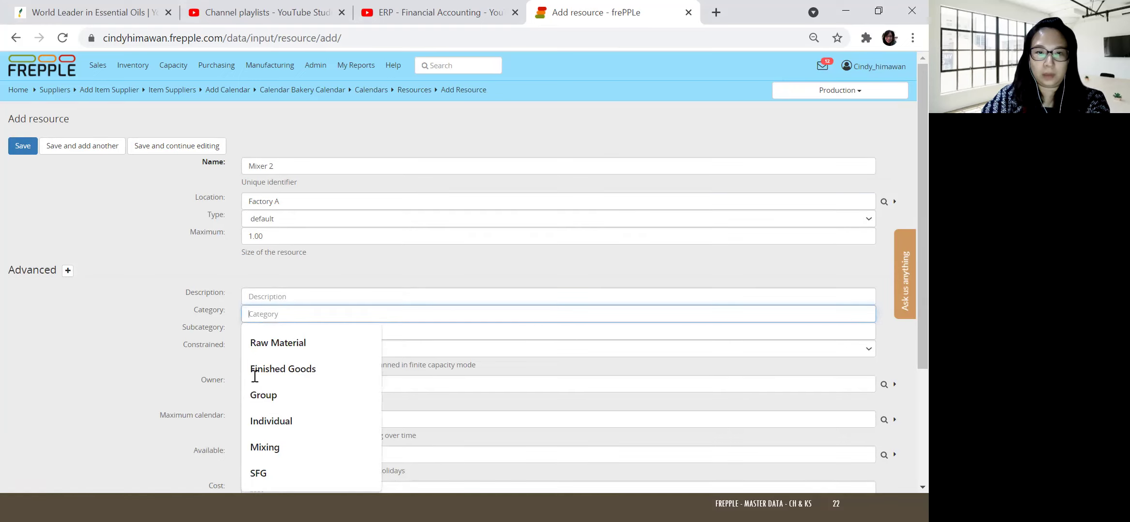
click(258, 331)
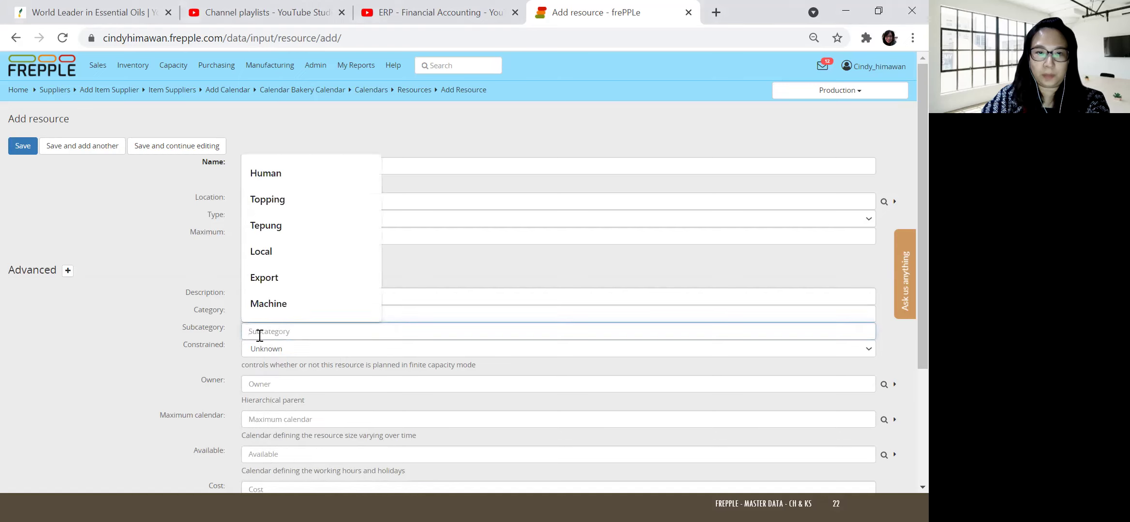
click(265, 305)
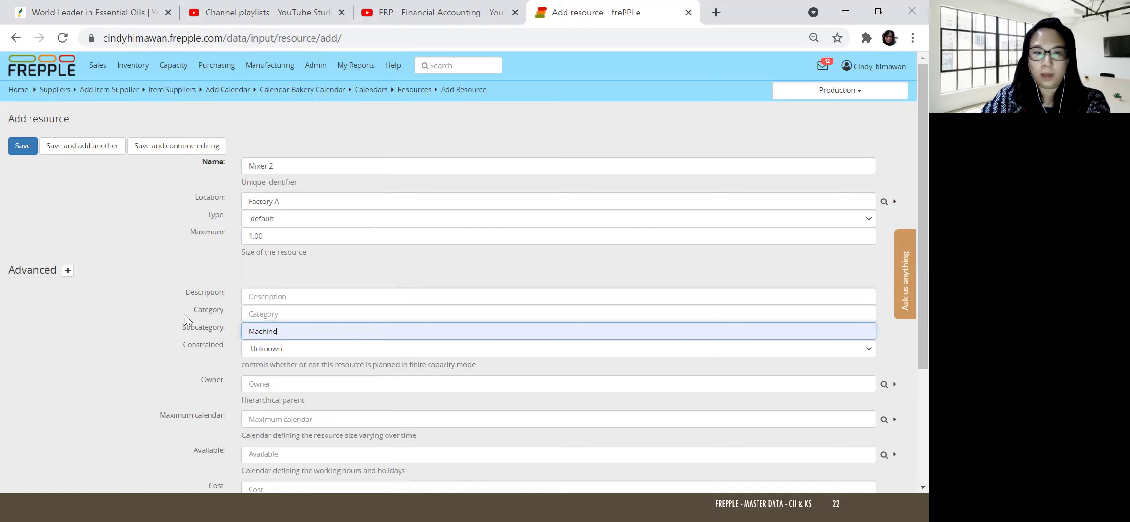
- Select Bakery Calendar as the maximum calendar of the Mixer 2 resource
scroll(184, 315, down, 3)
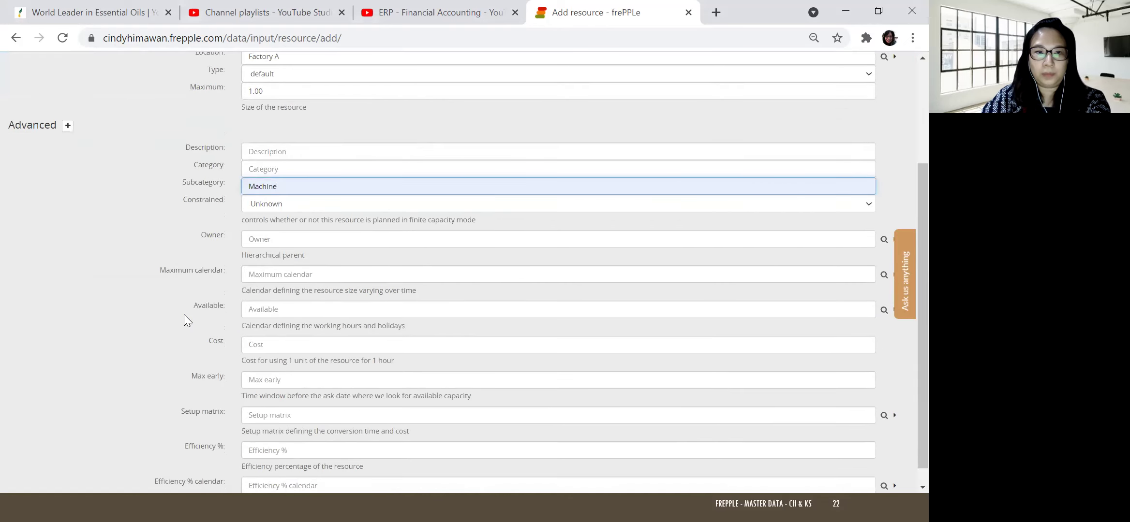
click(257, 274)
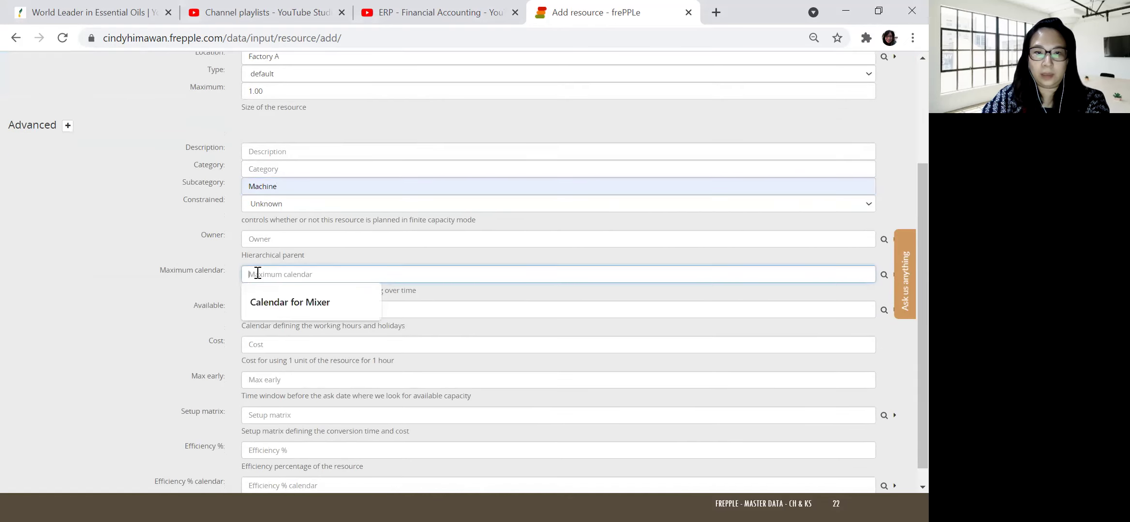
click(884, 276)
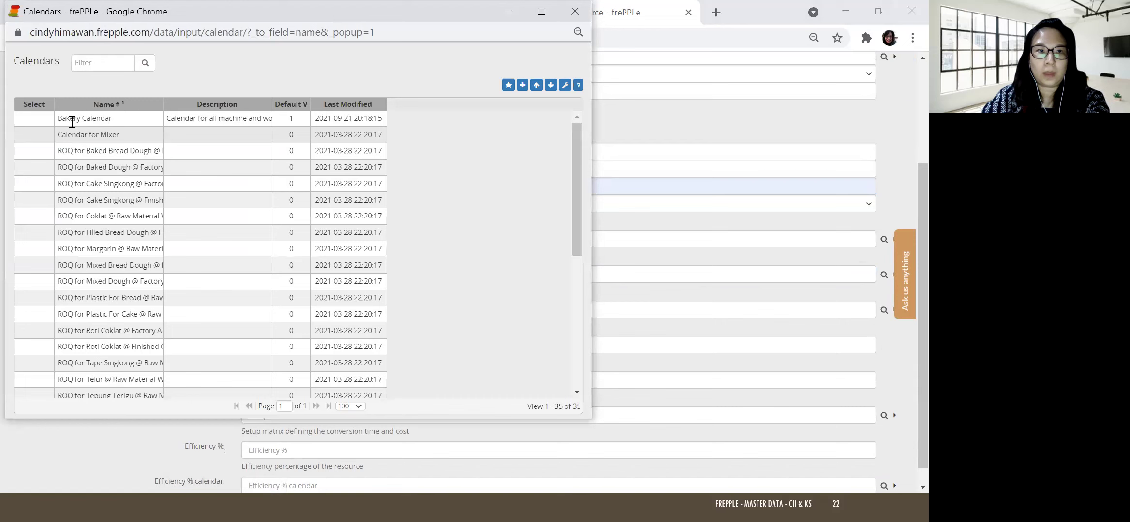
click(33, 119)
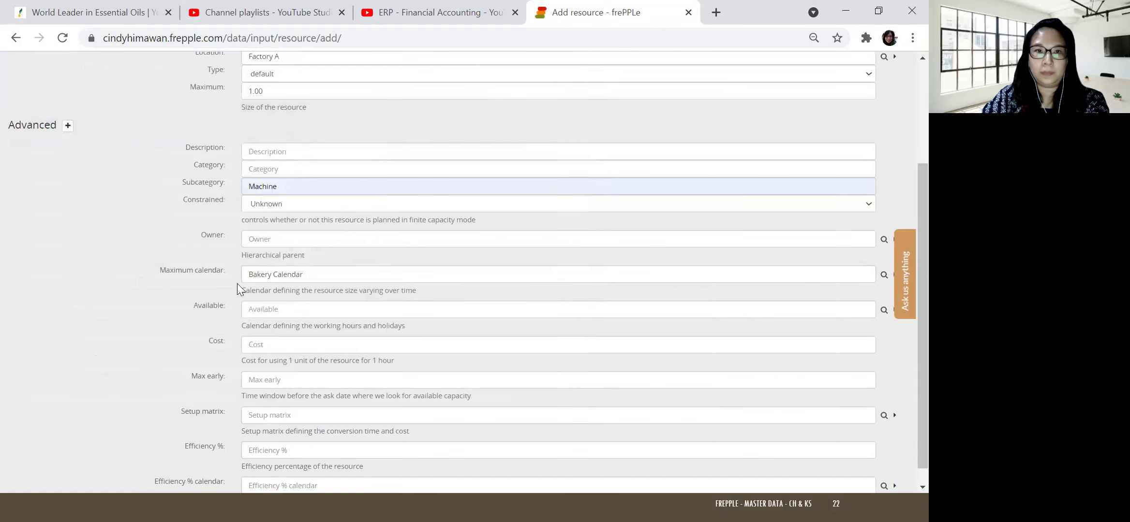
scroll(287, 274, up, 3)
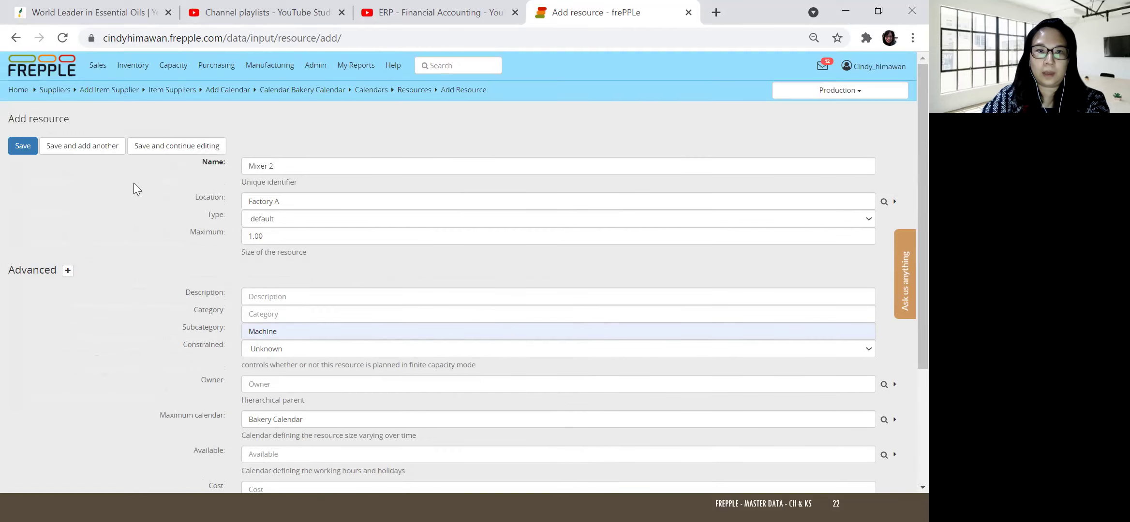
- Save the Mixer 2 resource and start another resource, entering the operator's first name as its name
click(23, 146)
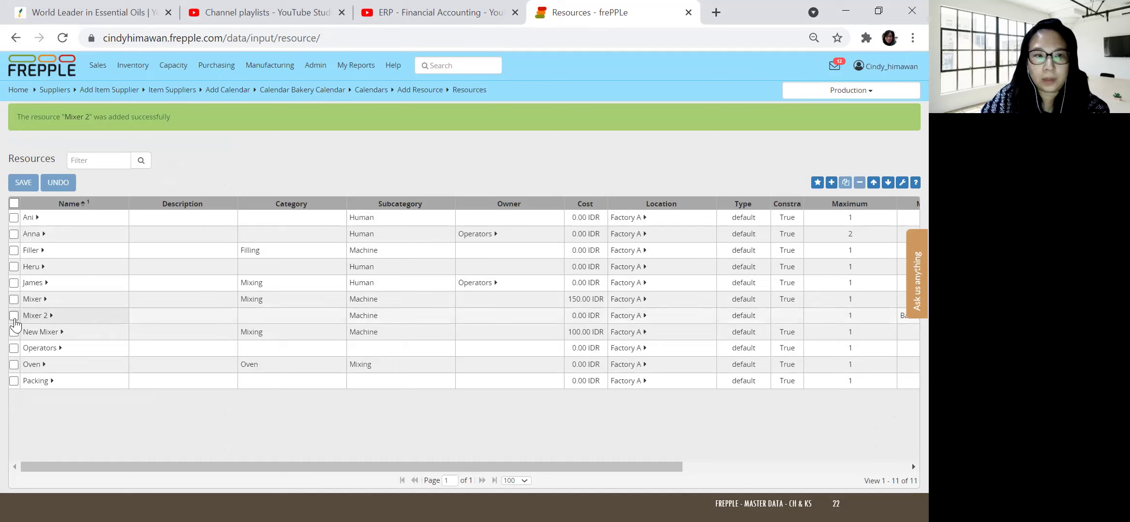
click(831, 182)
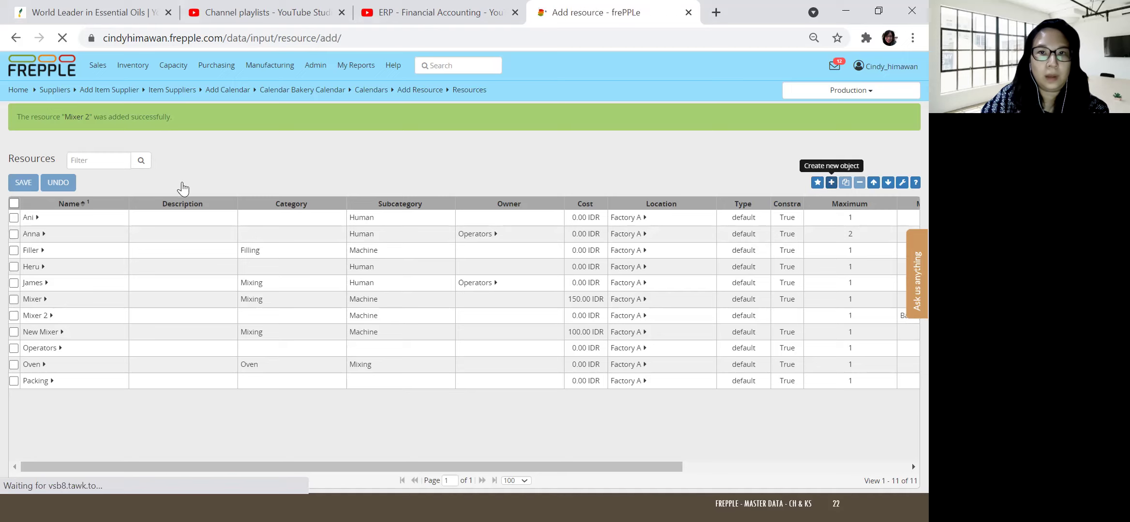
click(261, 170)
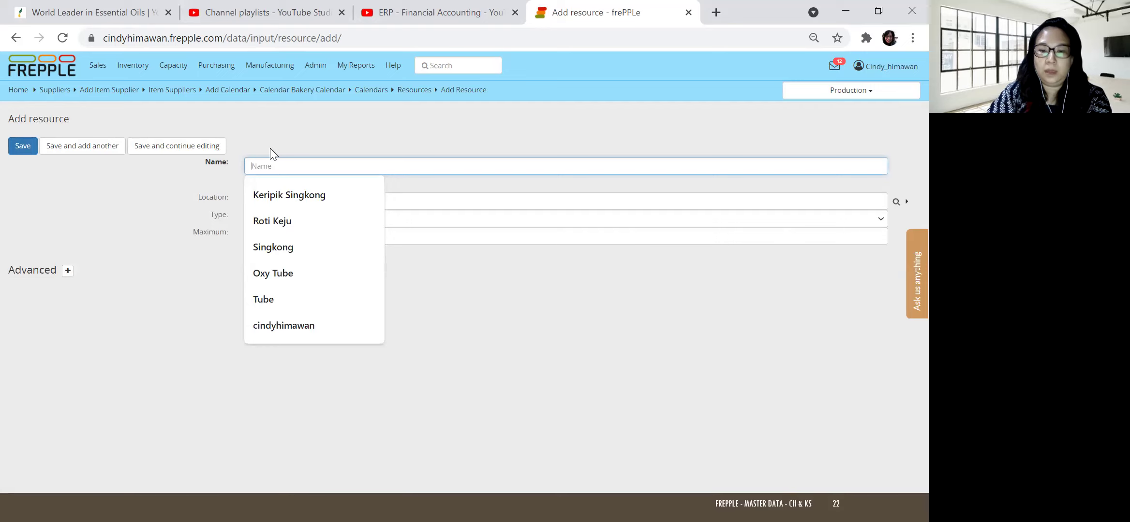
text(Anas)
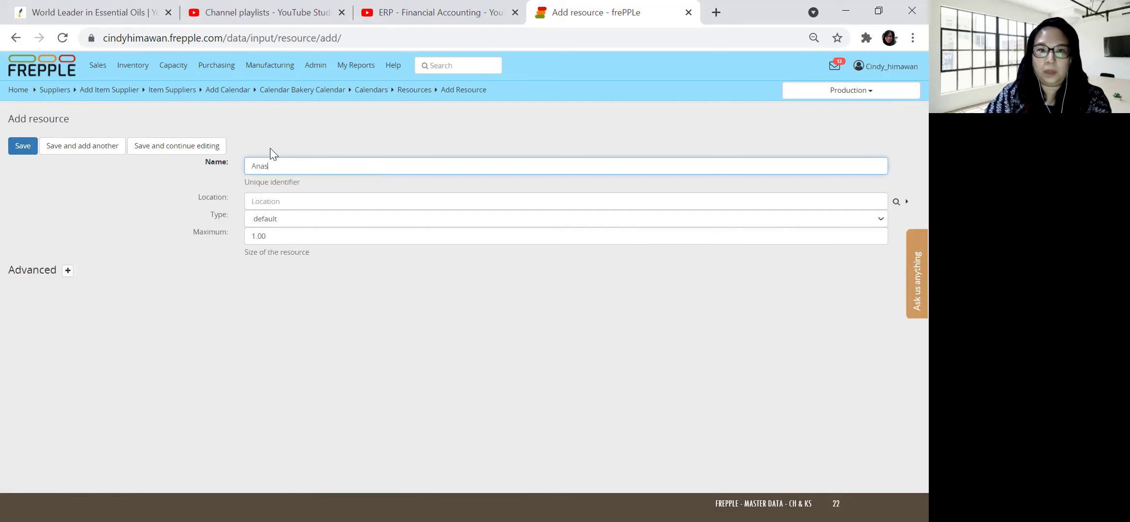
text(tasia)
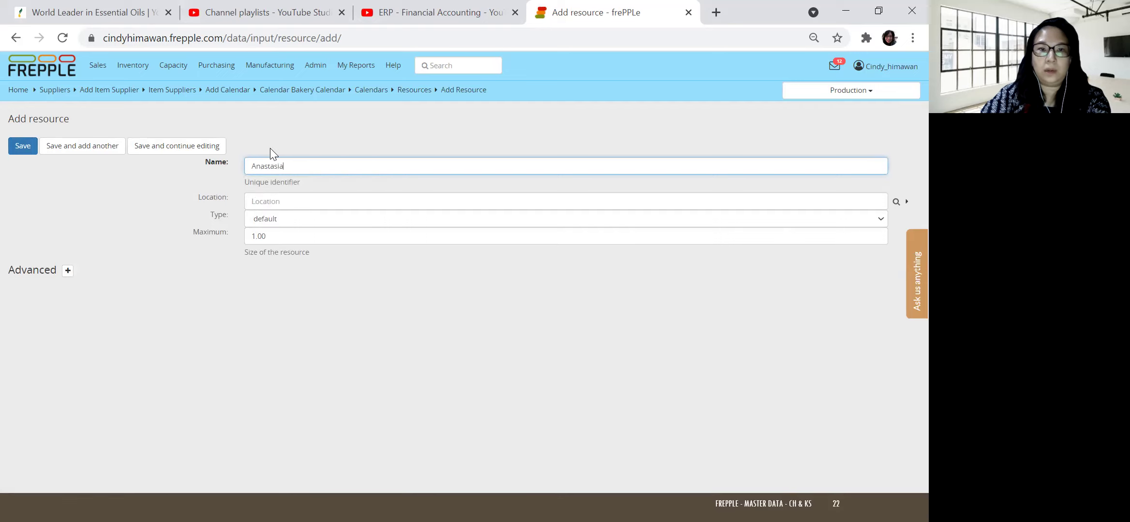
- Assign Factory A as the location of the new operator resource
click(879, 201)
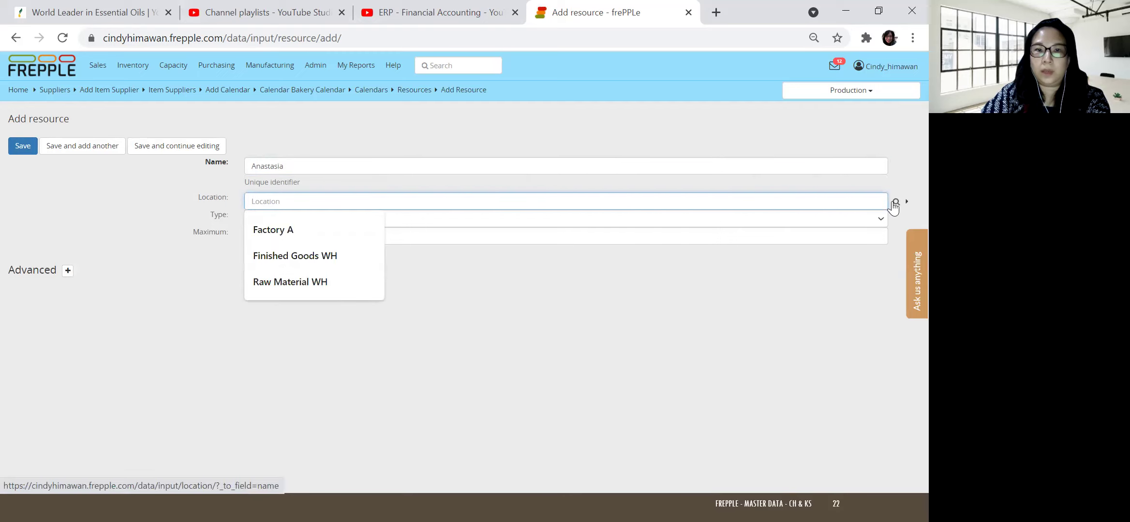
click(895, 204)
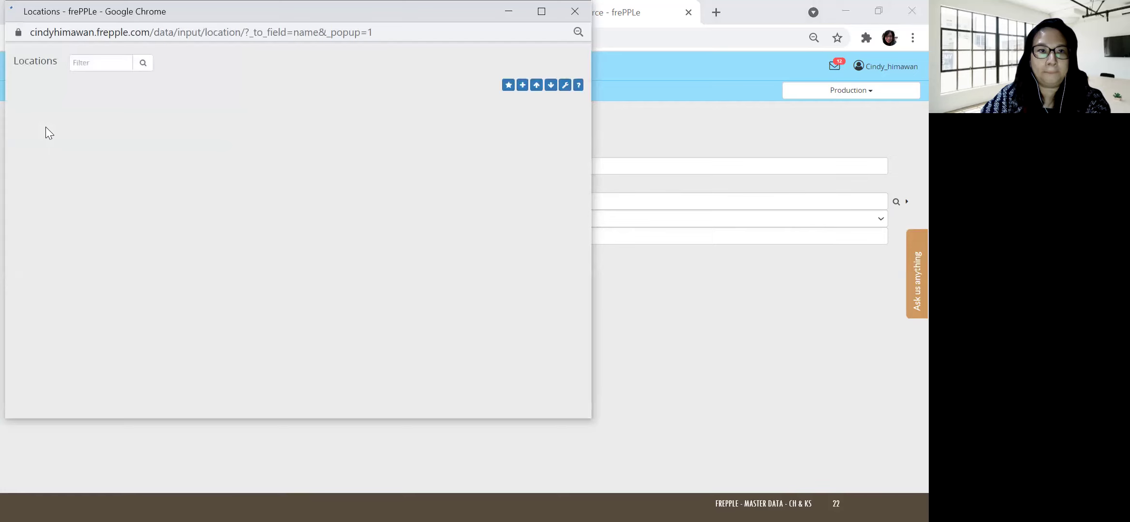
click(36, 172)
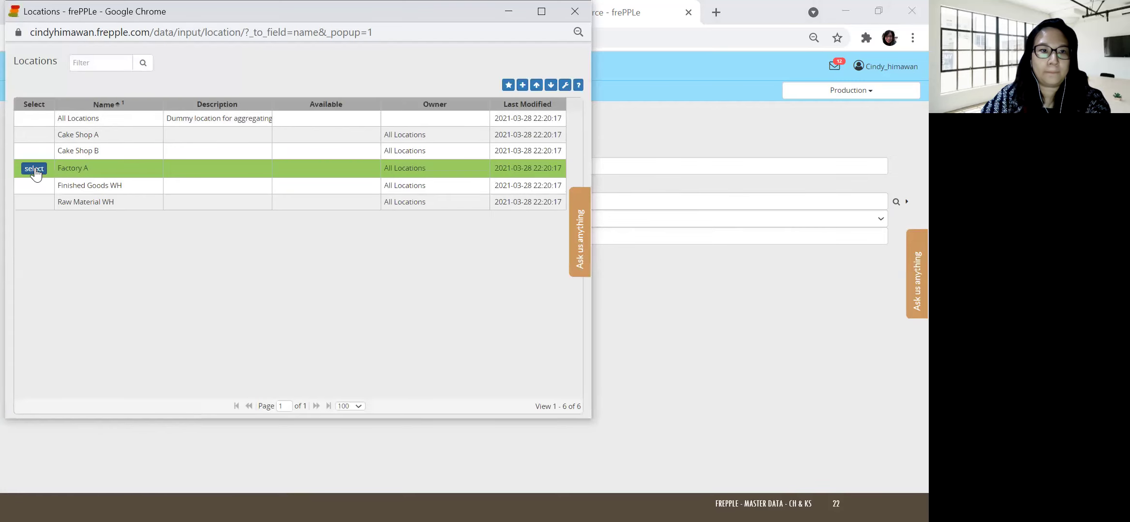
click(34, 168)
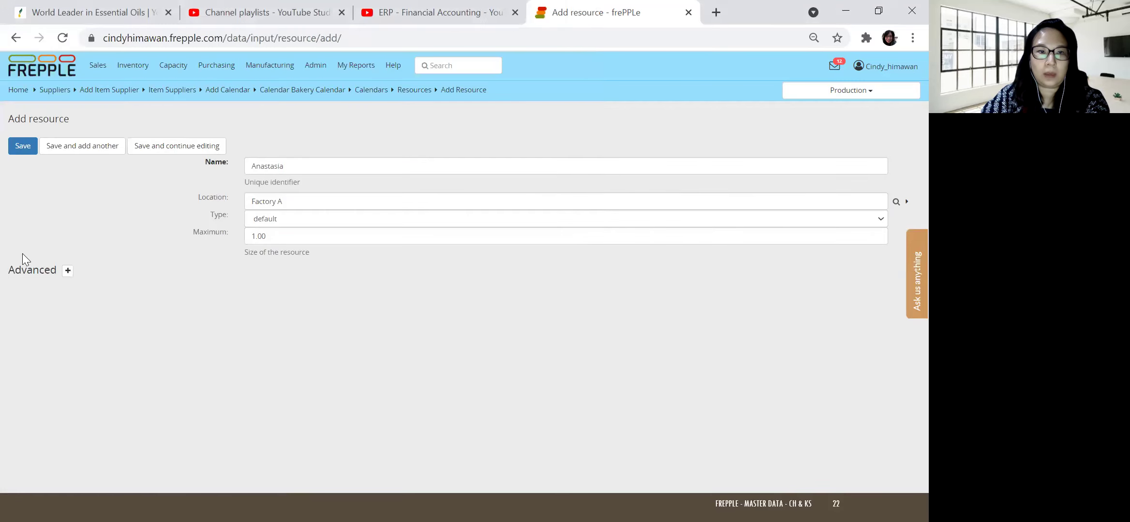
- Expand the advanced settings of the operator resource and set its subcategory to Human
click(67, 272)
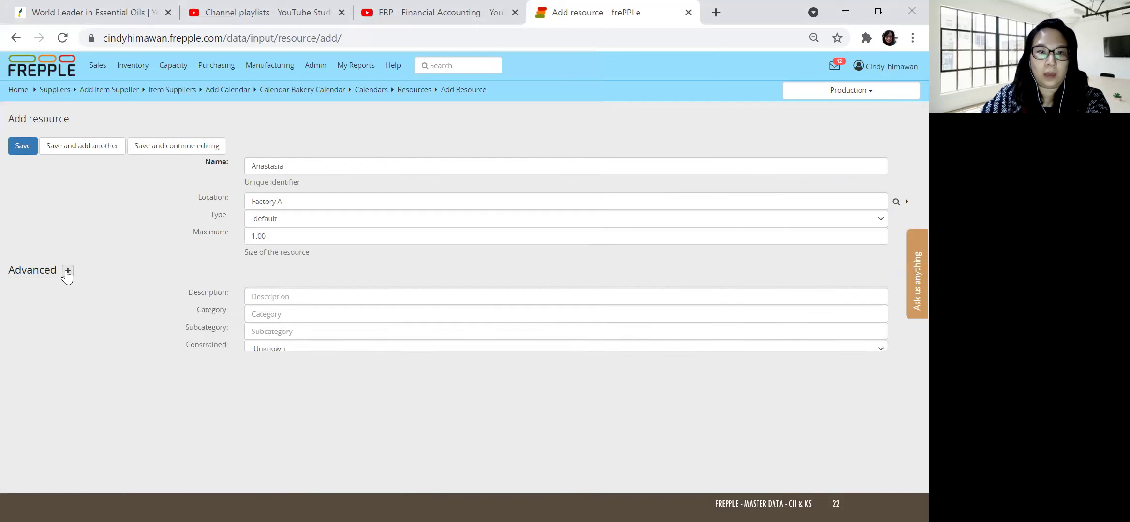
click(288, 331)
text(Human)
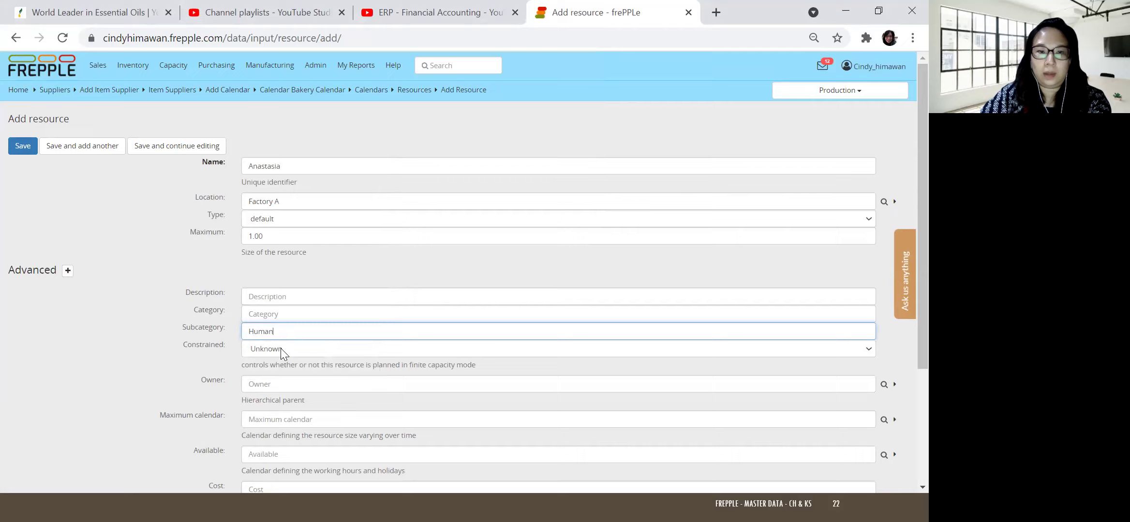
- Select Operators as the owner of the new operator resource
scroll(290, 348, down, 1)
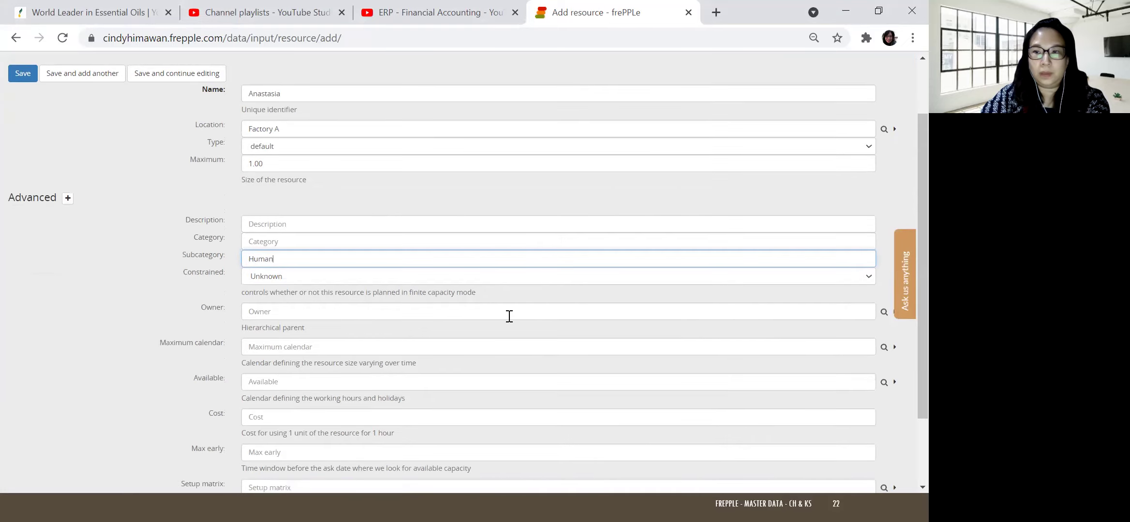
click(547, 311)
click(883, 314)
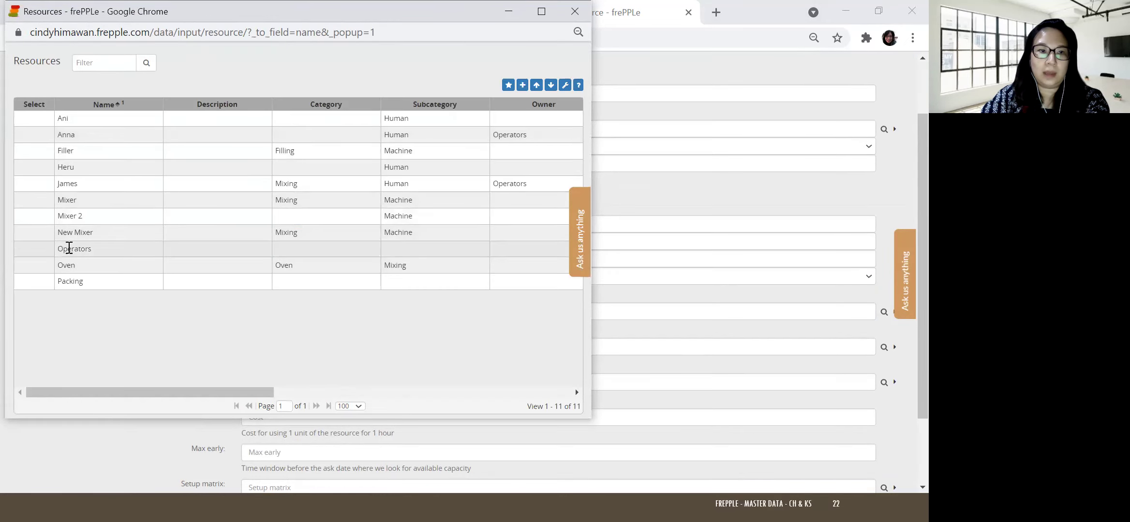
click(34, 249)
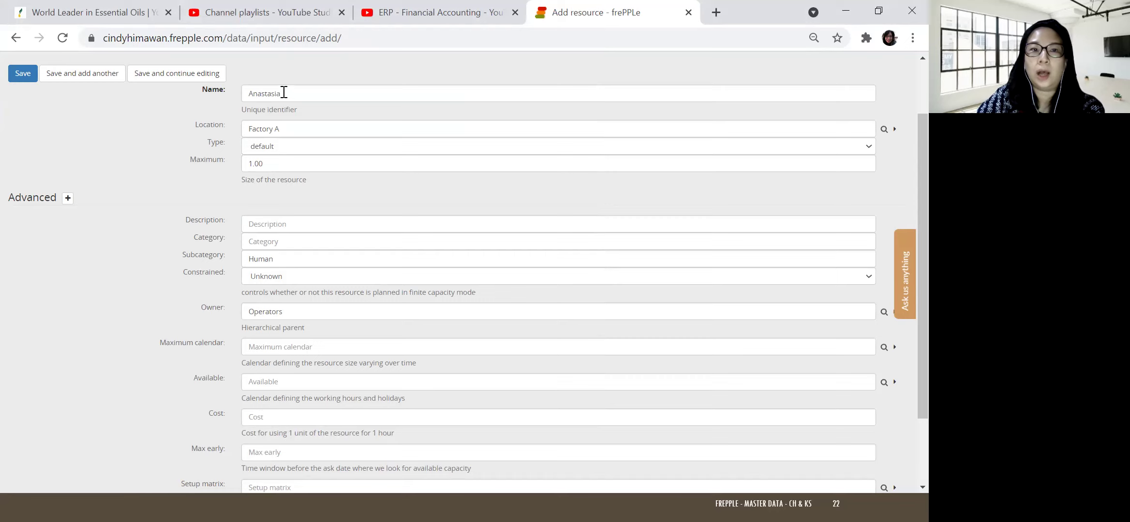
double_click(259, 93)
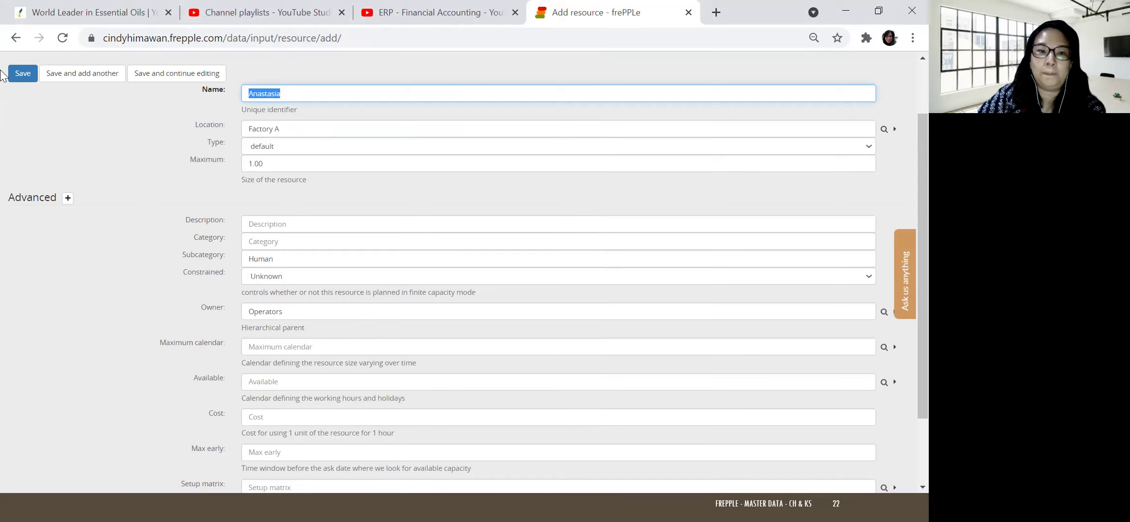
- Select Bakery Calendar as the operator resource's maximum calendar and save the resource
click(884, 349)
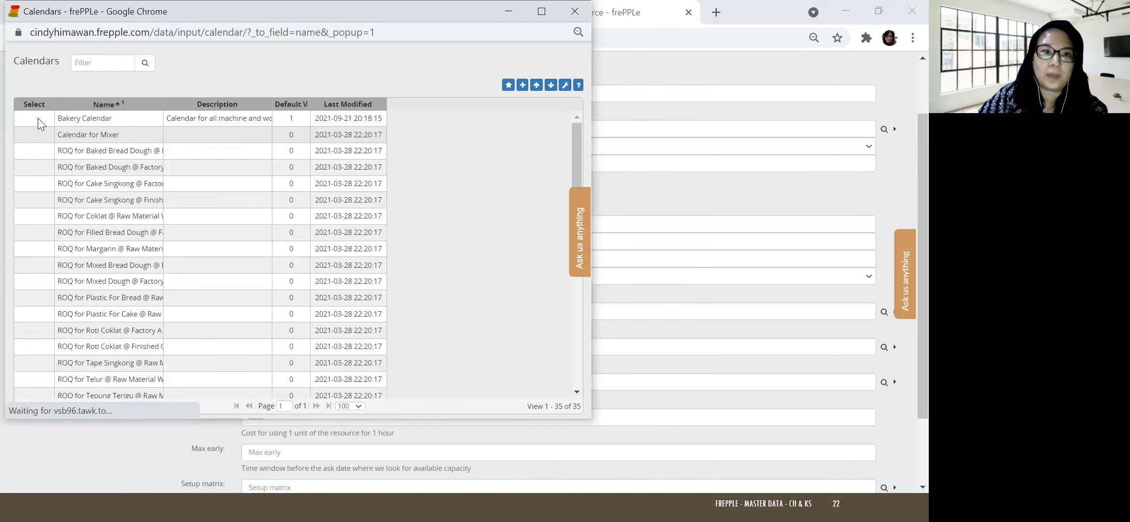
click(34, 120)
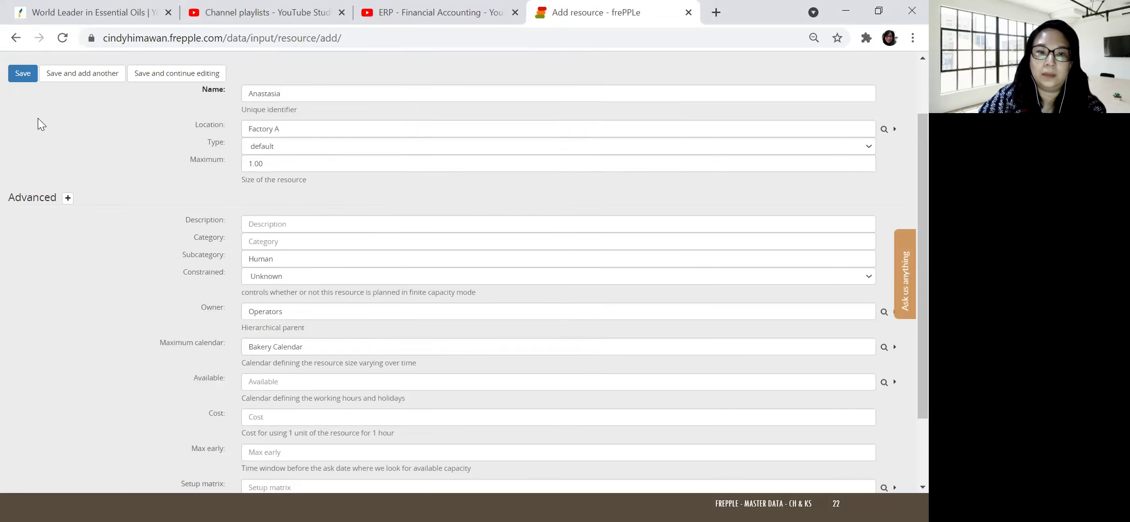
click(19, 81)
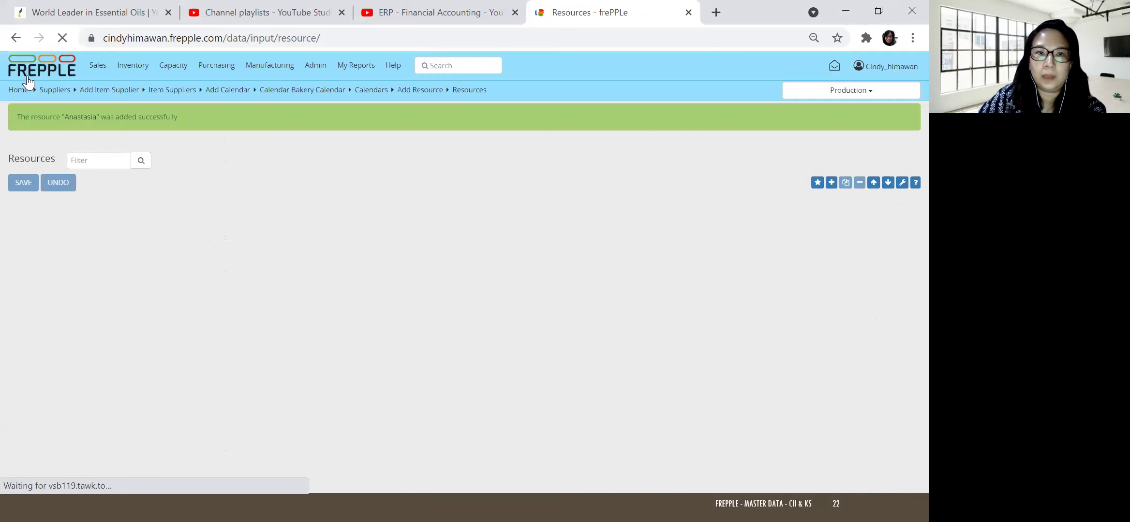
- Switch to the slide show to review the machine and operator tables, and return to the frePPLe resources list
click(316, 64)
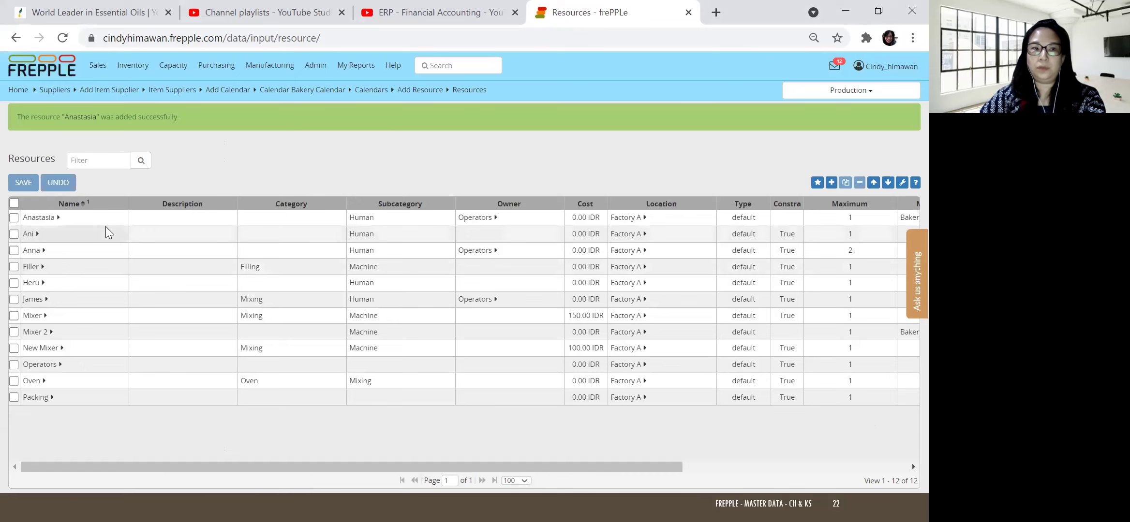
key(alt+Tab)
key(alt+Tab)
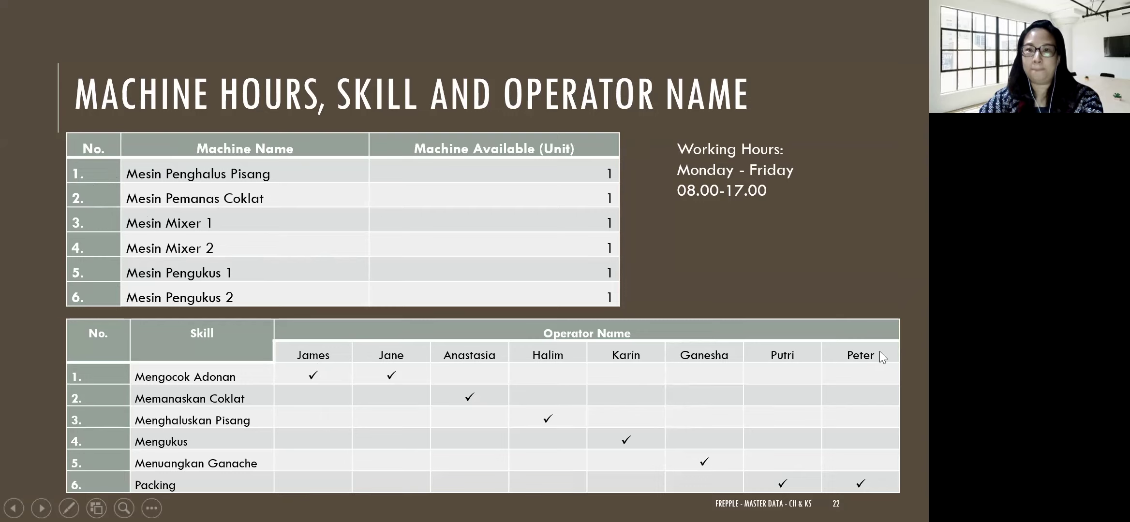
key(alt+Tab)
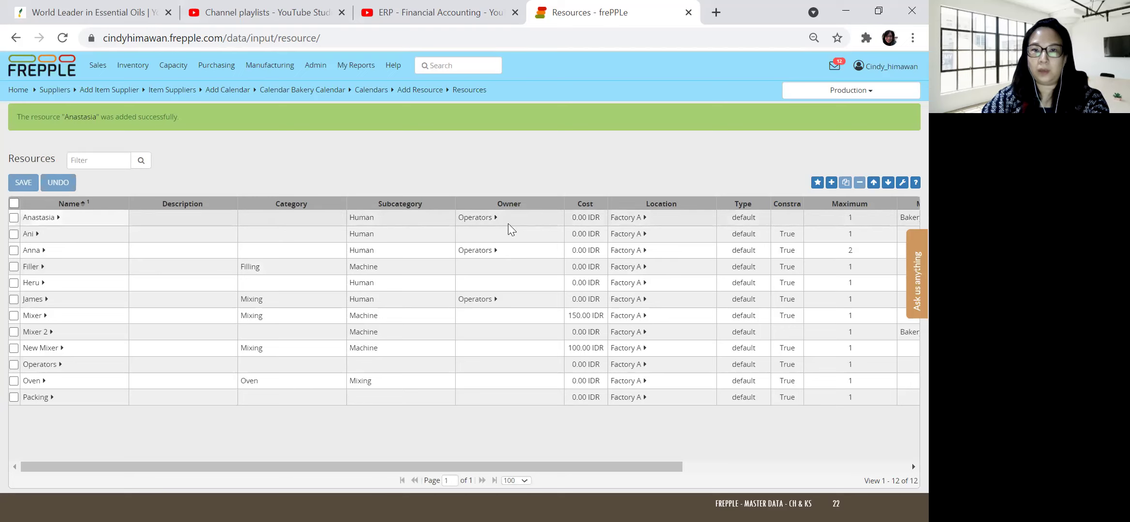
- Customize the resources table columns so that Subcategory comes before Category
click(904, 185)
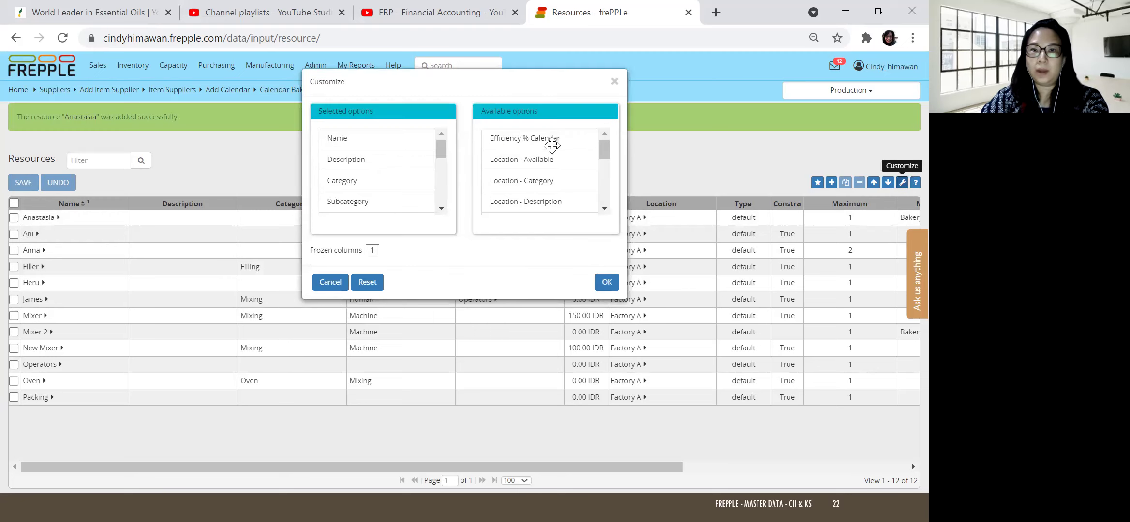
drag(353, 181, 500, 160)
drag(361, 181, 521, 190)
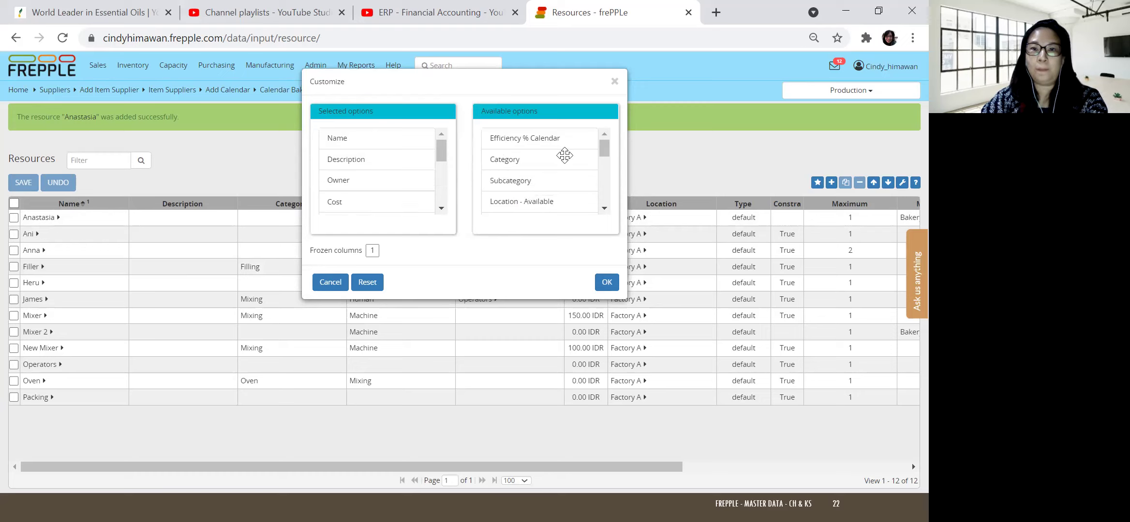
drag(513, 159, 382, 227)
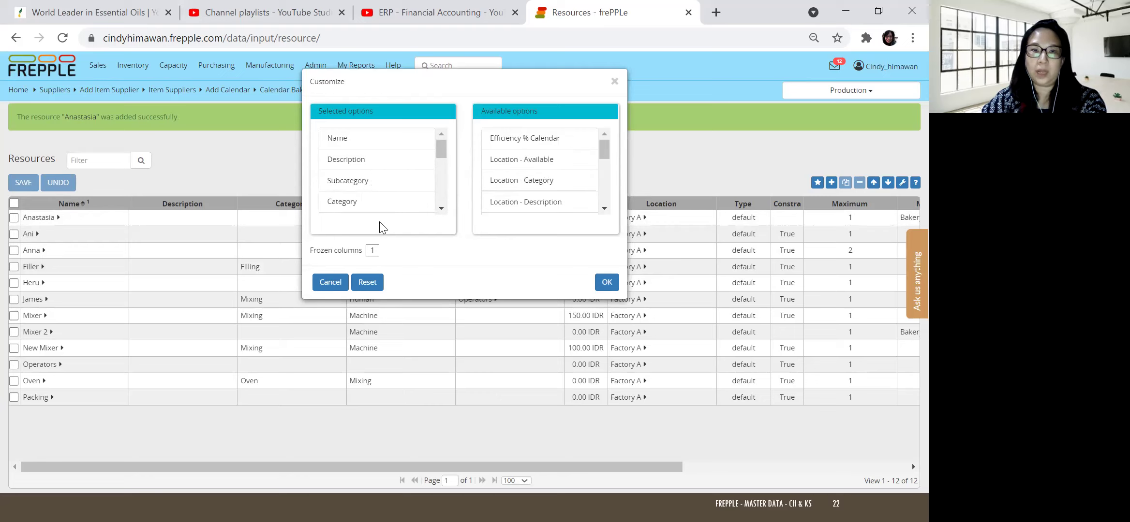
click(606, 281)
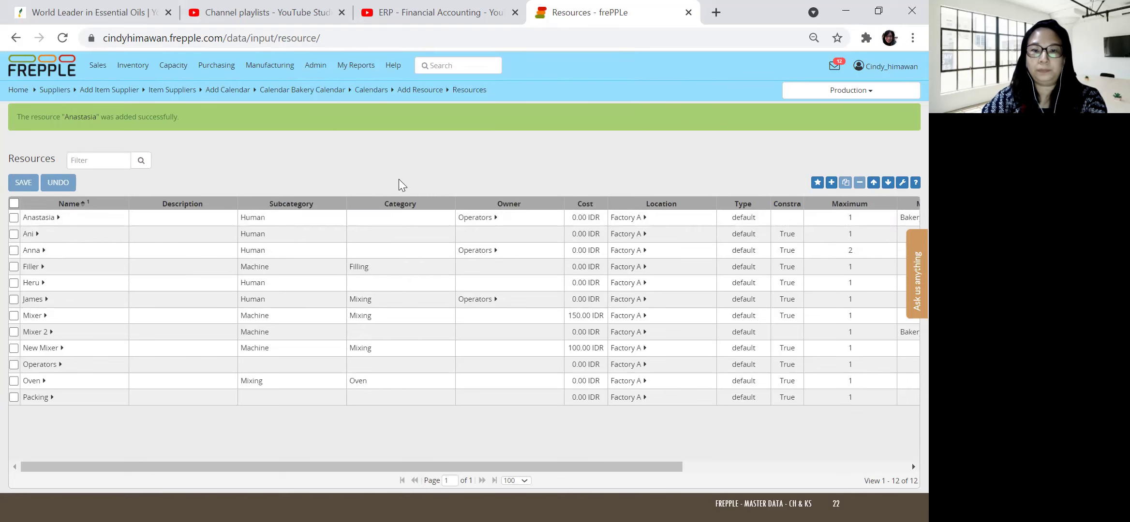
- Check the operator skills table on the slide and open the skills list in frePPLe
key(alt+Tab)
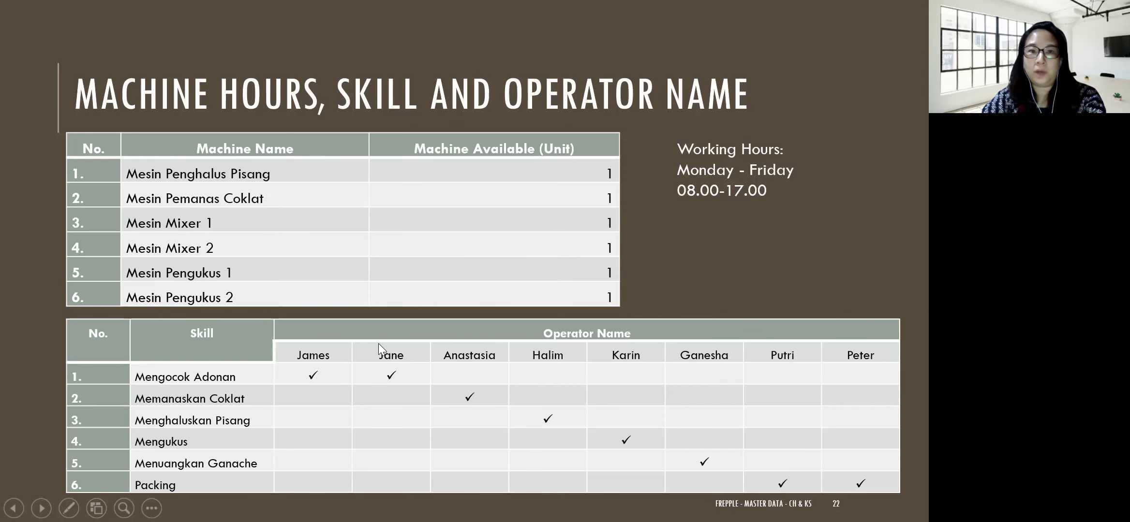
key(alt+Tab)
mouse_move(177, 68)
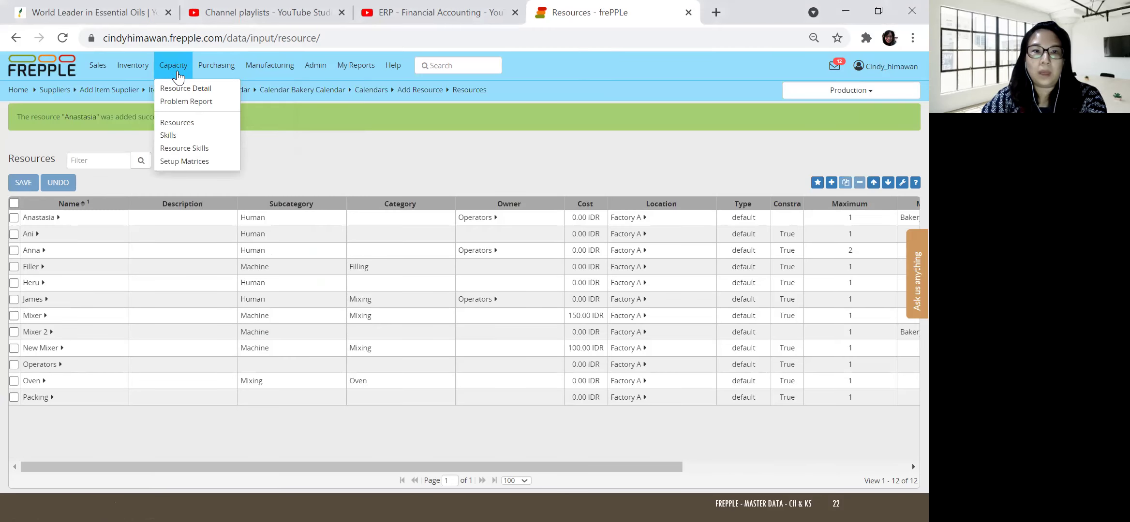
click(167, 134)
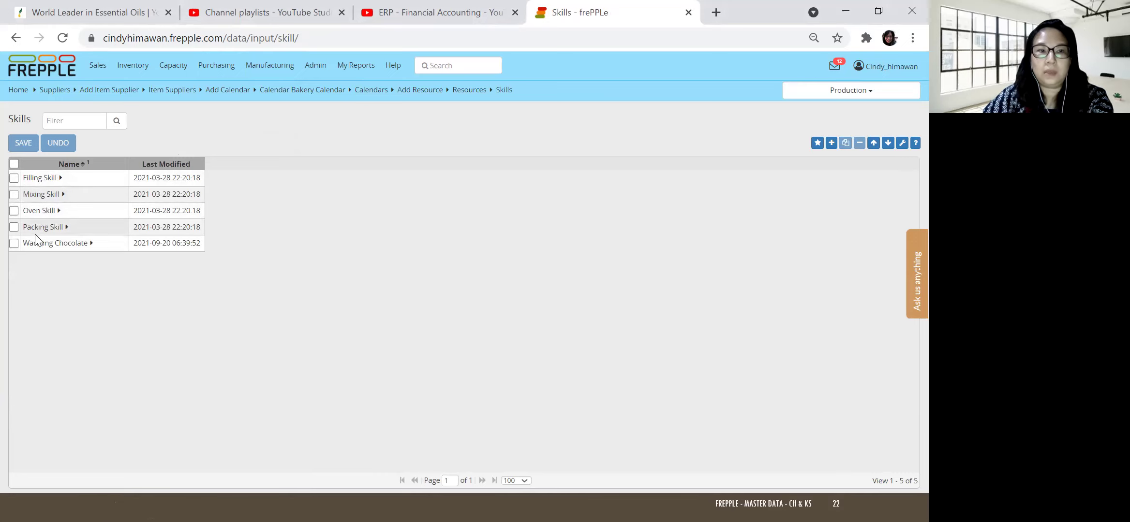
- Add a skill named Mengukus, taken from the slide's skill table, and save it
click(835, 143)
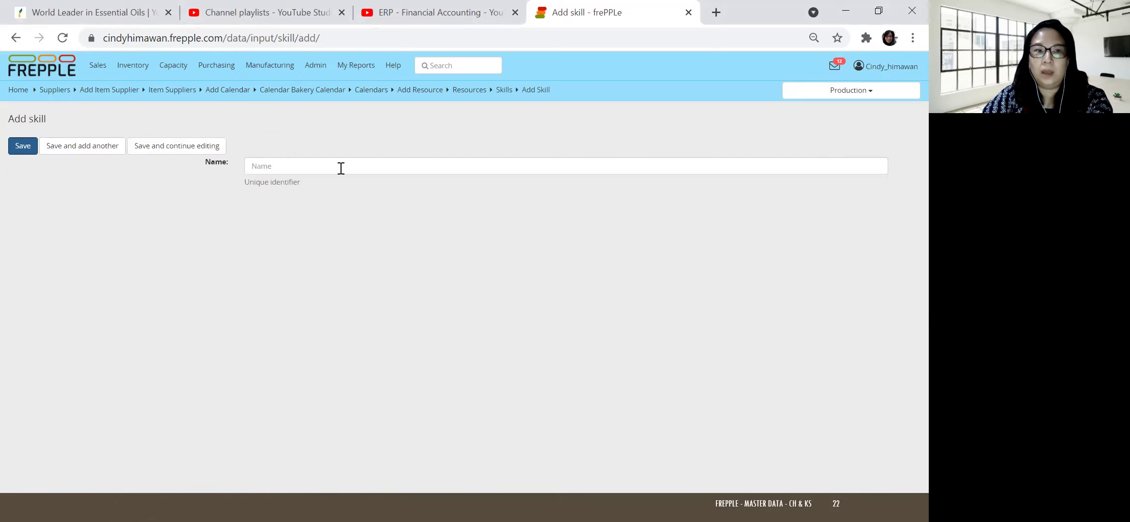
click(341, 168)
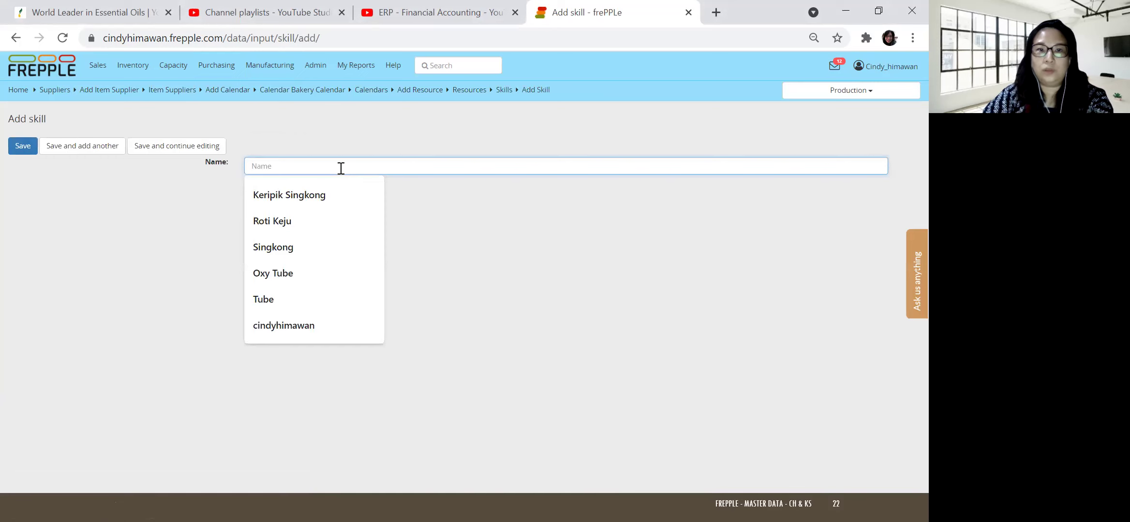
key(alt+Tab)
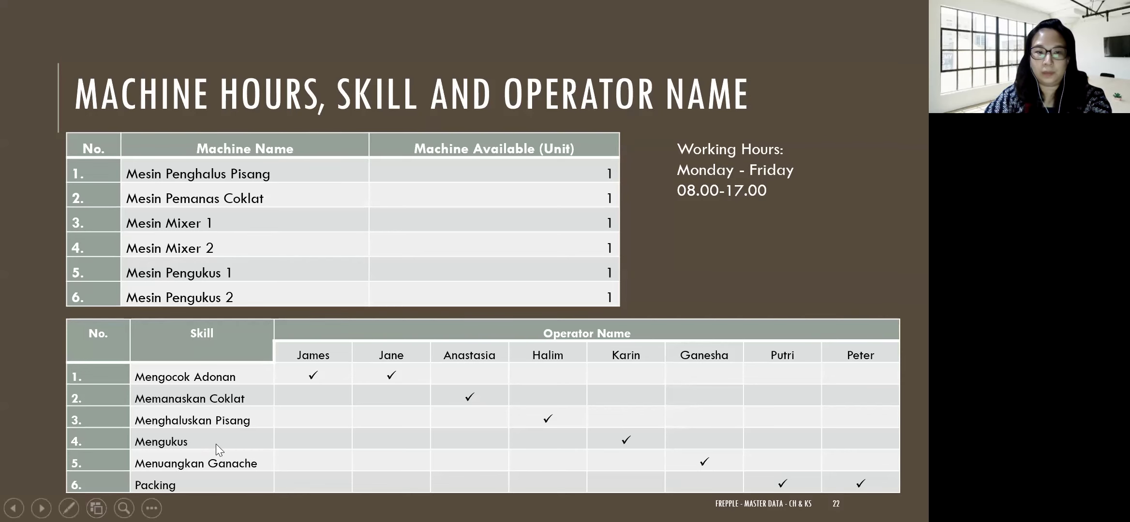
key(alt+Tab)
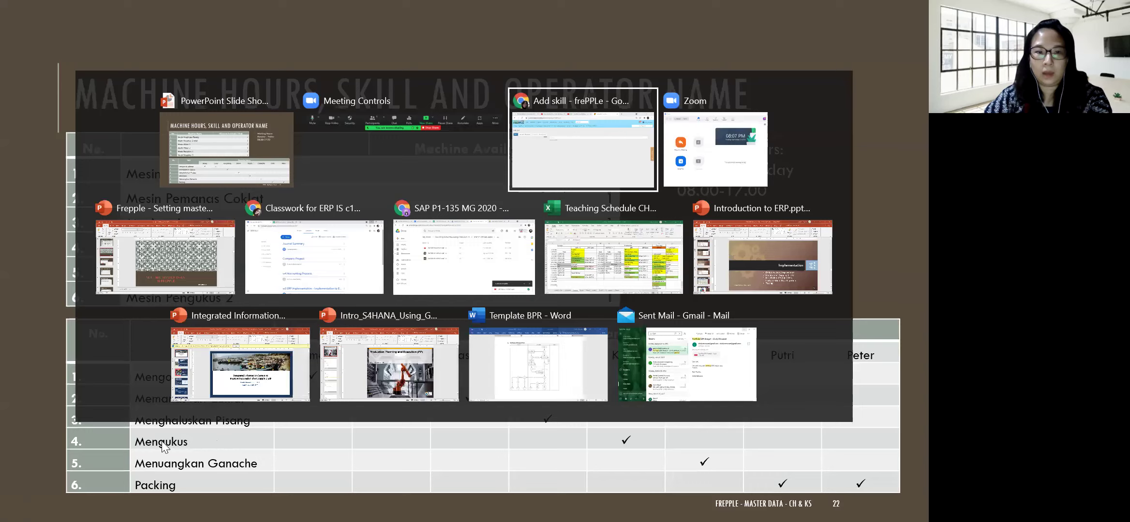
text(Mengukus)
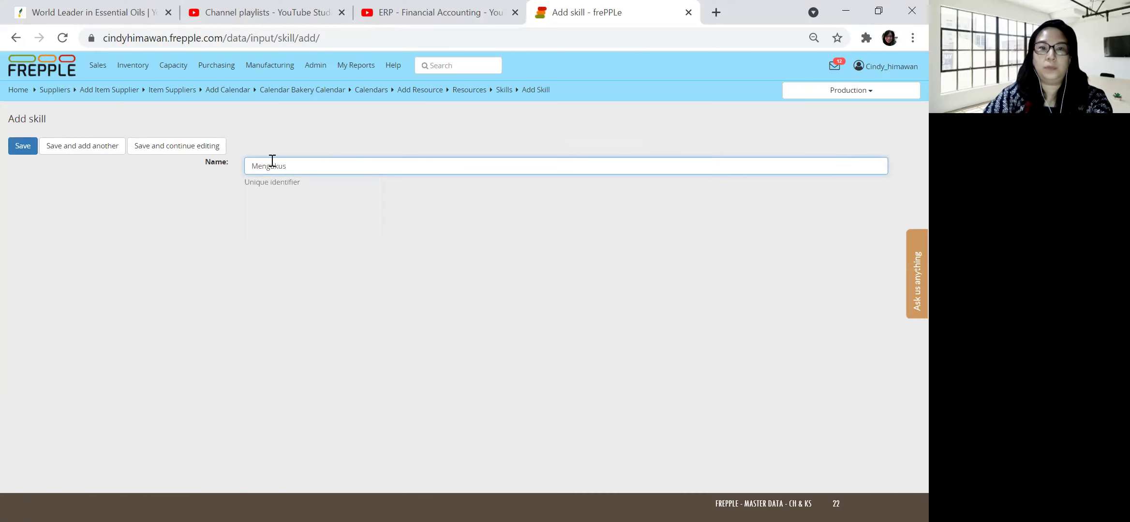
click(22, 146)
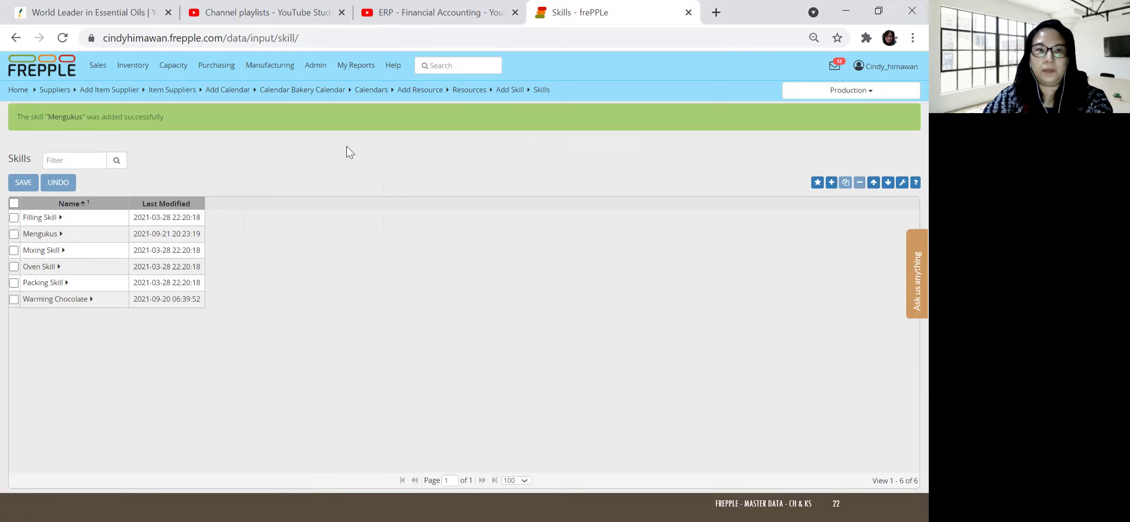
- Start a new resource skill and choose the first operator in the resource list, checking the slide's operator skill table
mouse_move(173, 65)
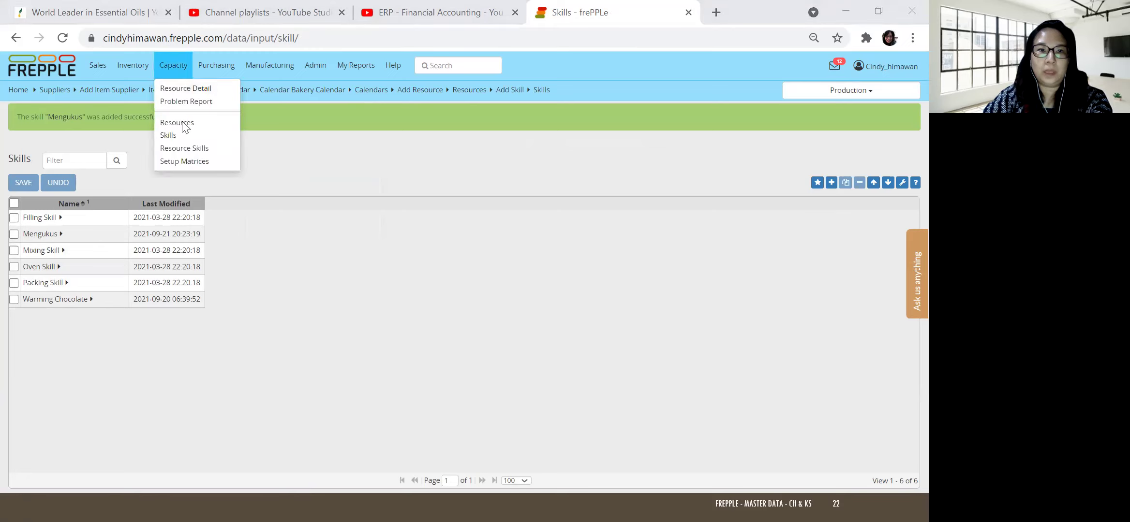
click(175, 149)
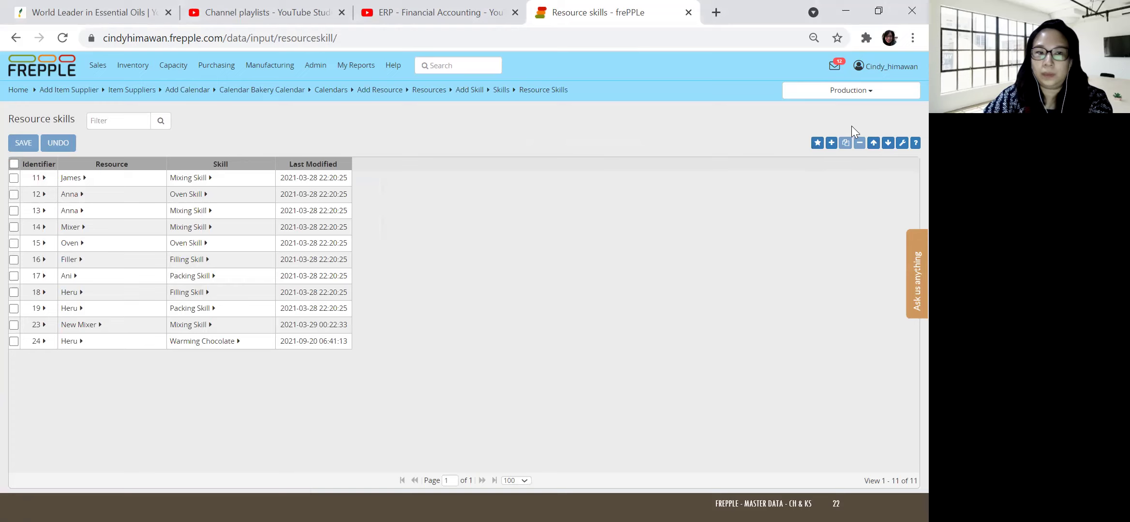
click(832, 144)
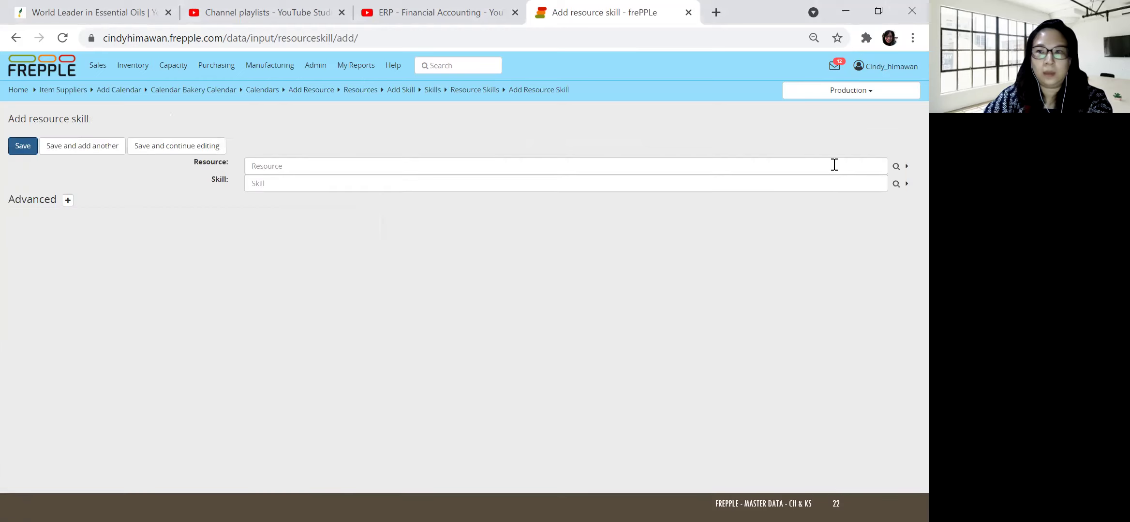
click(897, 167)
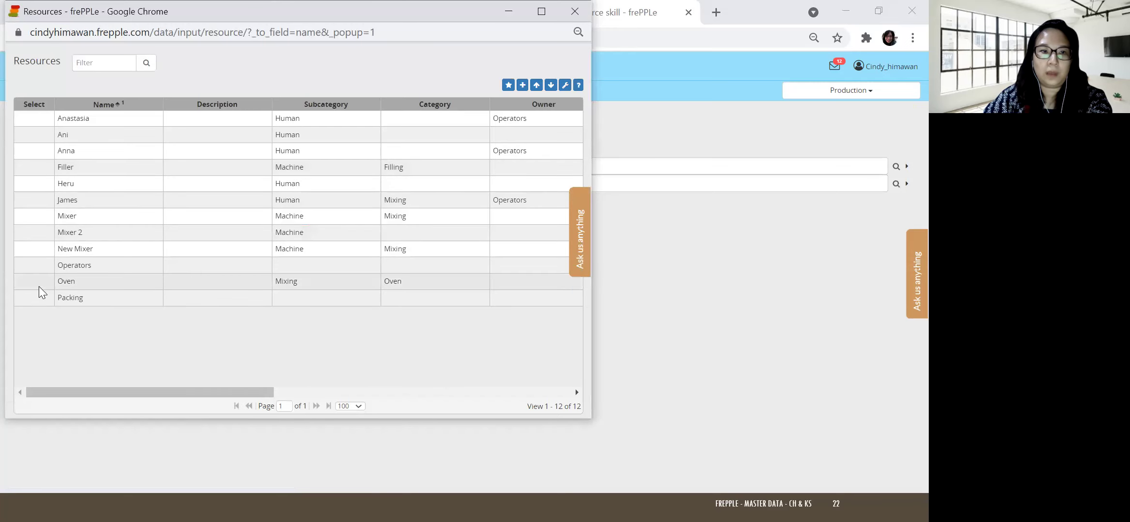
key(alt+Tab)
key(alt+Tab)
key(alt+Tab)
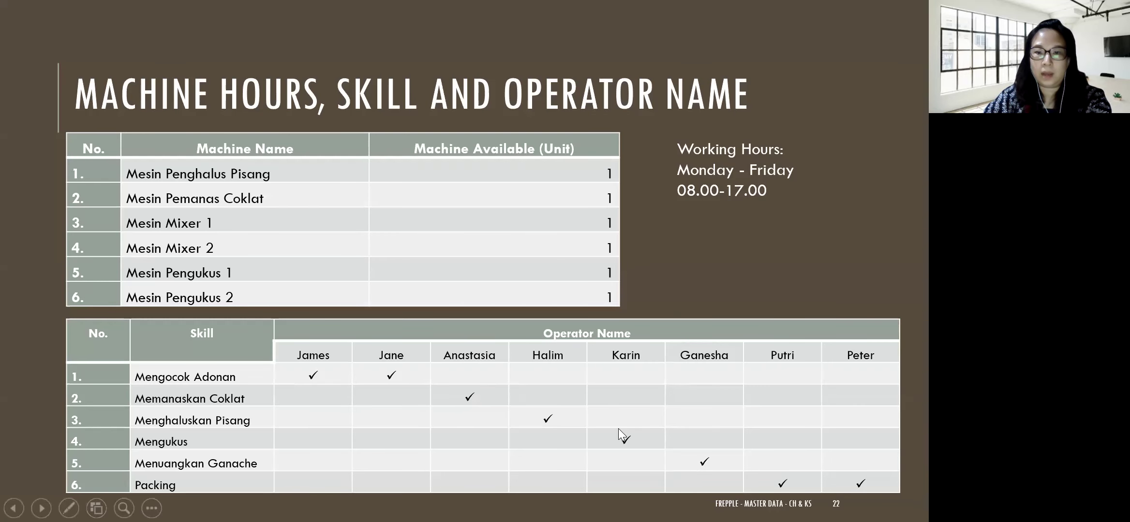
key(alt+Tab)
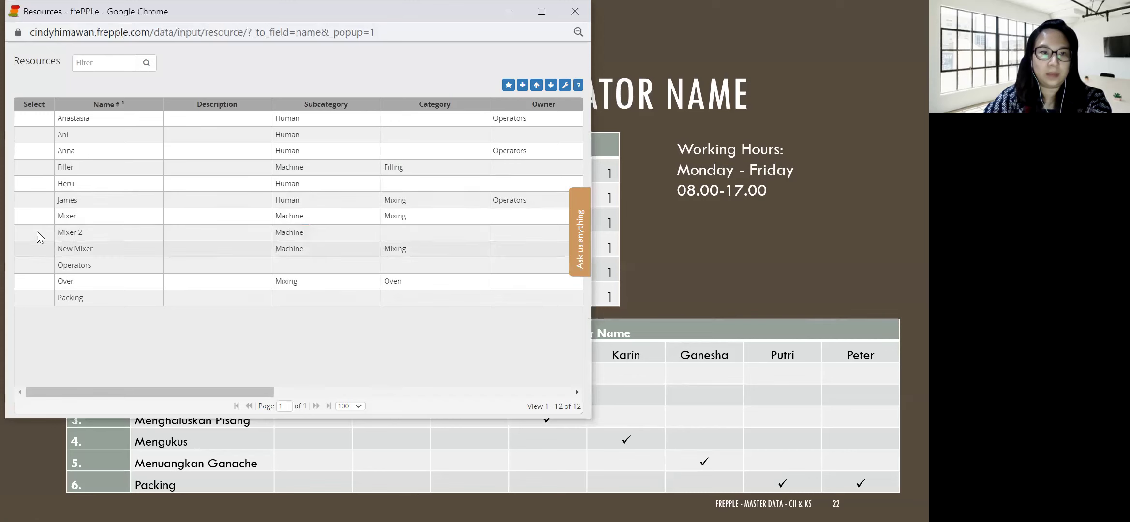
click(28, 119)
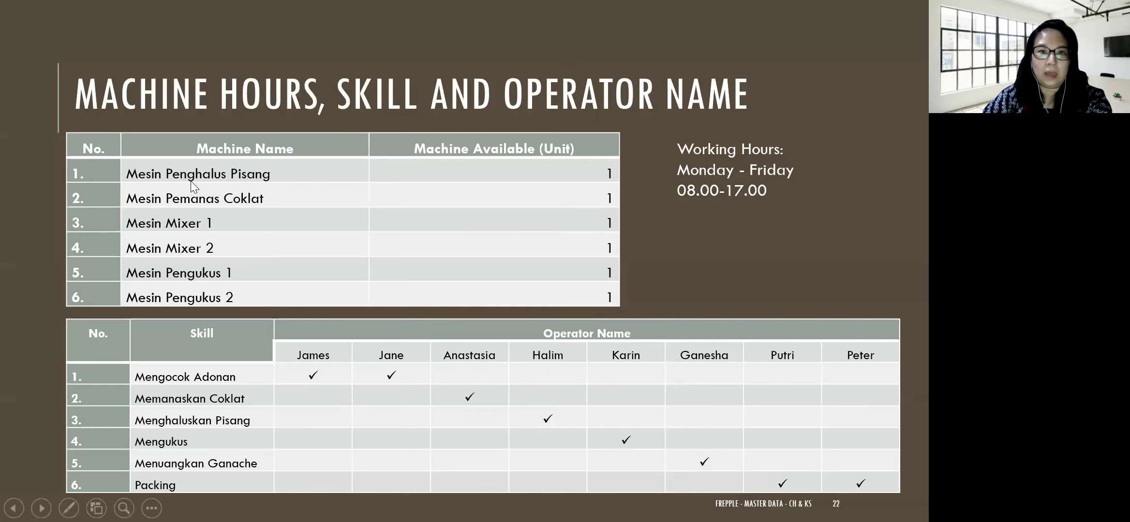
key(alt+Tab)
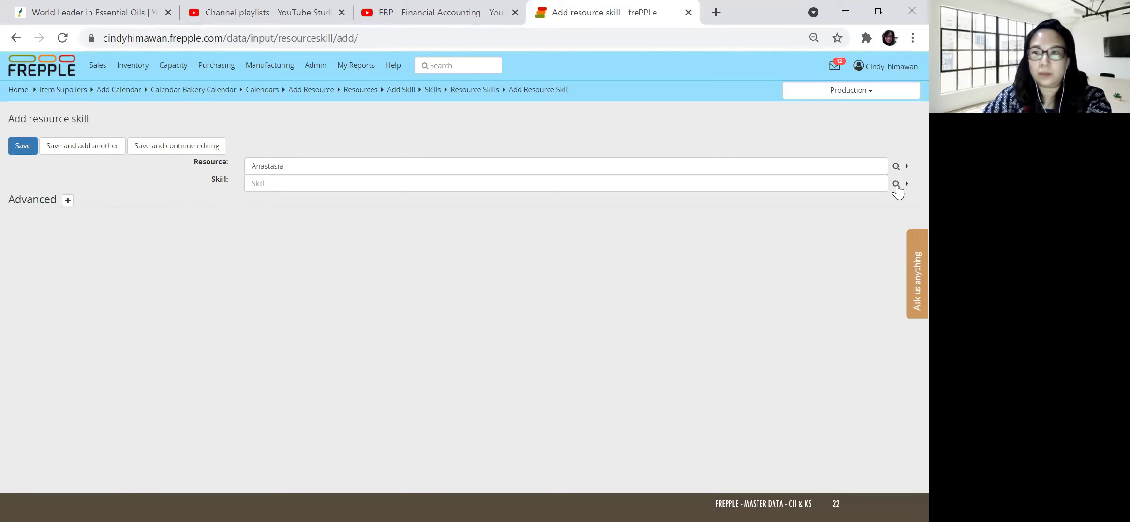
- Assign the Mengukus skill to the chosen operator, expand the advanced settings and keep the priority at 1
click(896, 184)
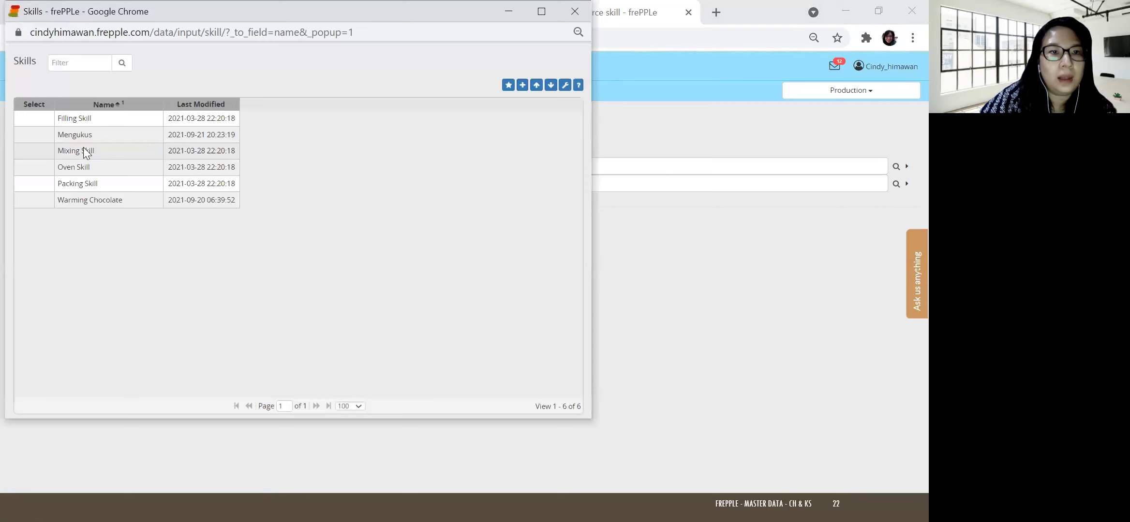
click(38, 139)
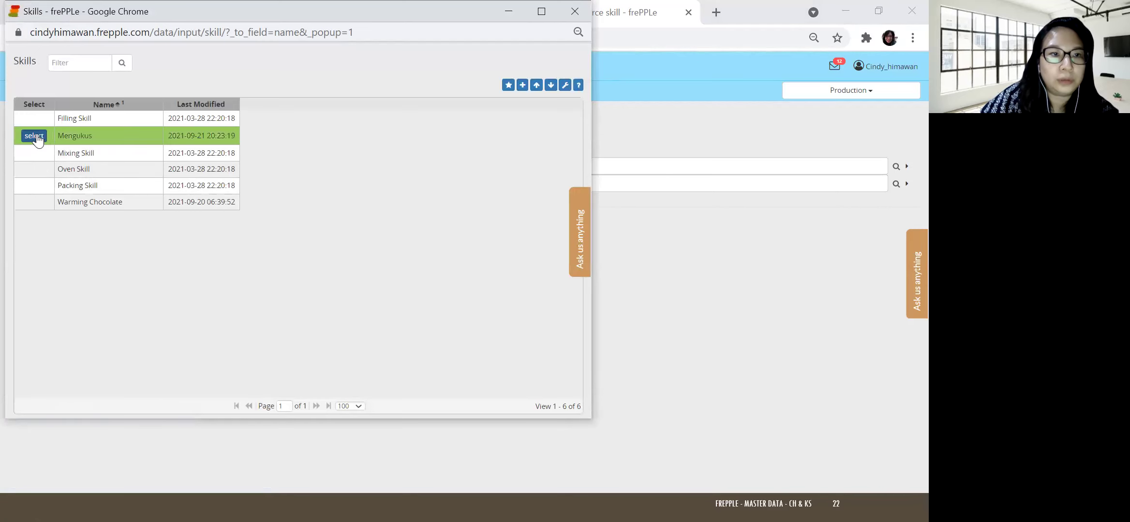
click(34, 136)
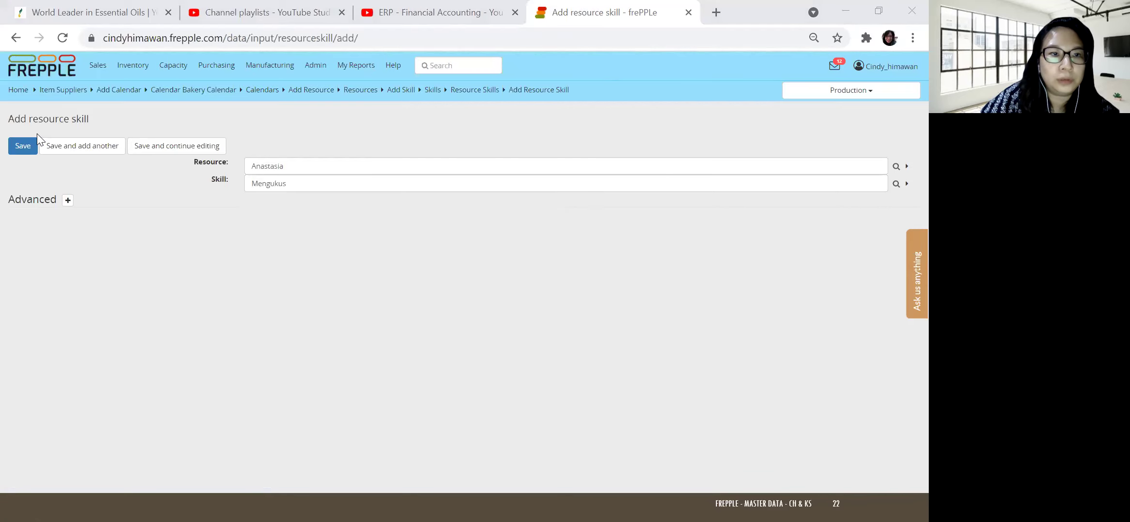
click(65, 203)
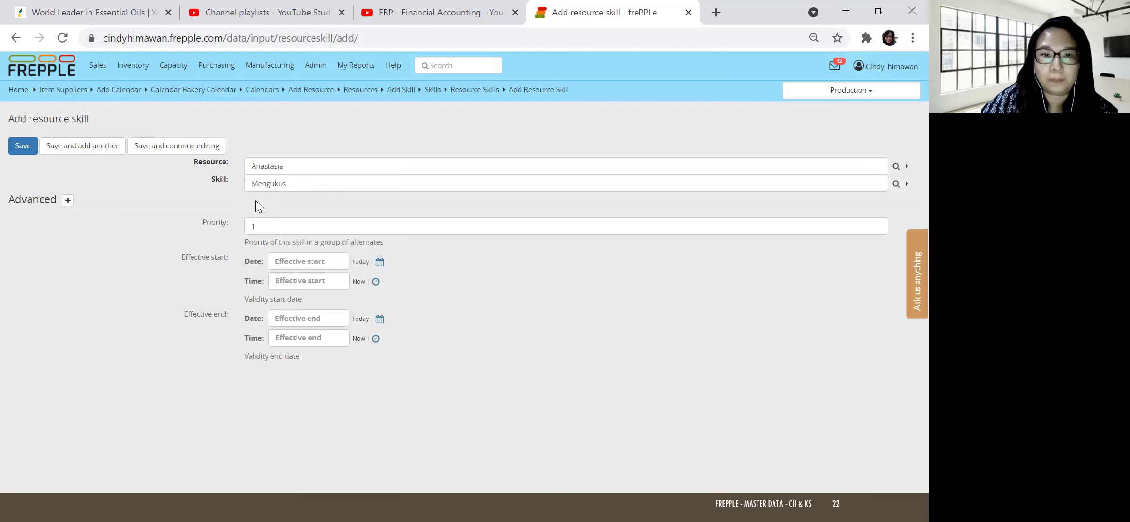
click(261, 229)
text(1)
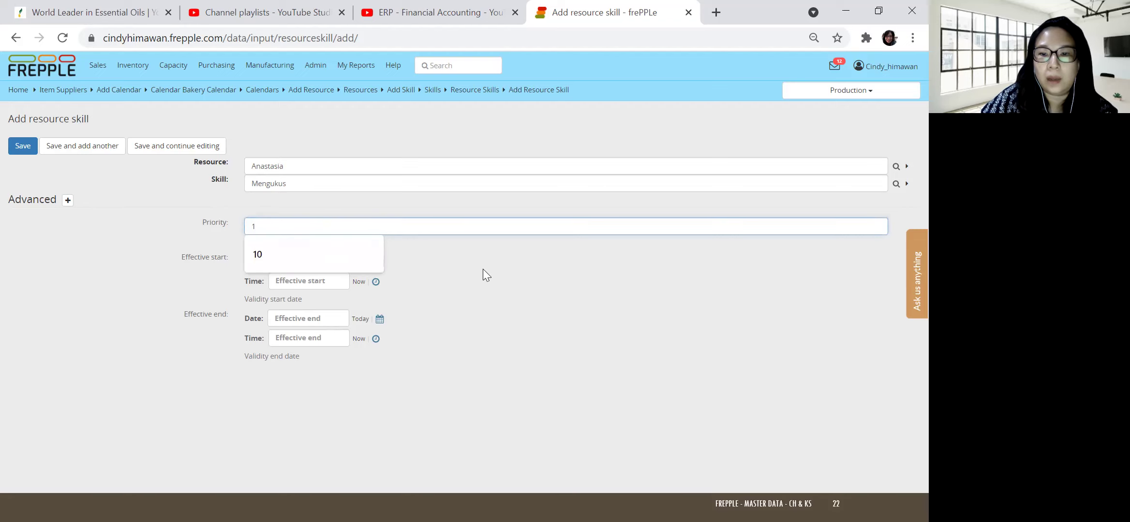
click(482, 269)
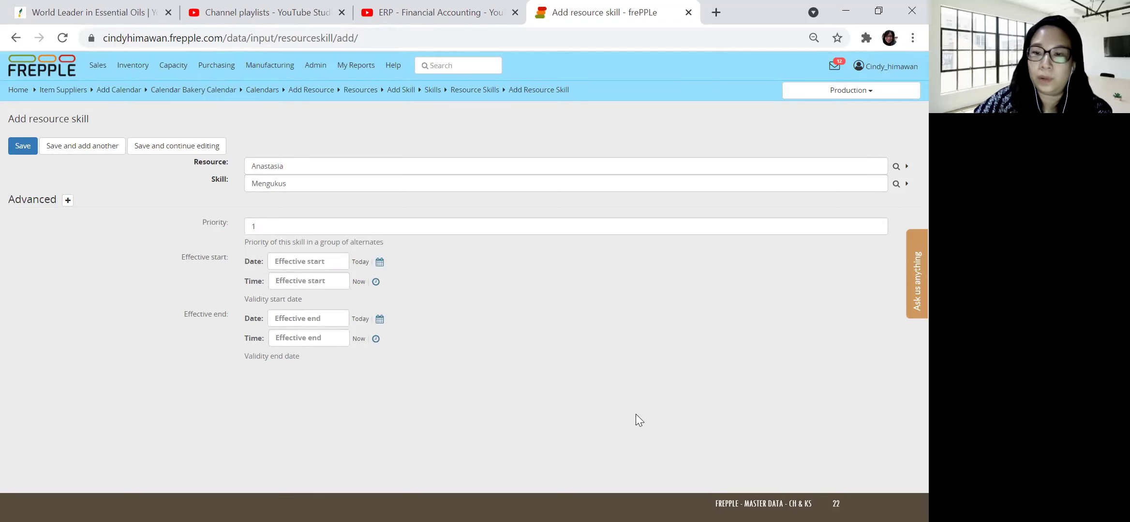
- Annotate the screen with a circle around the priority value and an Operator diagram branching to three operators with priorities 3, 2 and 1
key(ctrl+2)
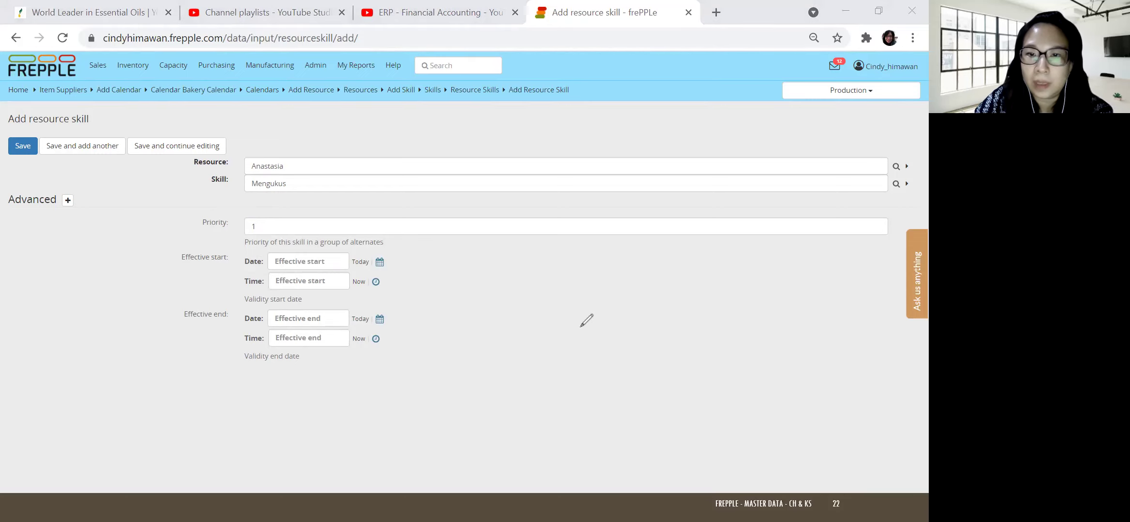
mouse_move(508, 262)
mouse_down()
mouse_move(516, 253)
mouse_move(546, 268)
mouse_move(636, 238)
mouse_move(699, 235)
mouse_move(612, 259)
mouse_move(689, 263)
mouse_up()
mouse_move(612, 260)
mouse_down()
mouse_move(635, 288)
mouse_move(736, 280)
mouse_up()
mouse_move(268, 213)
mouse_down()
mouse_move(239, 235)
mouse_move(243, 219)
mouse_up()
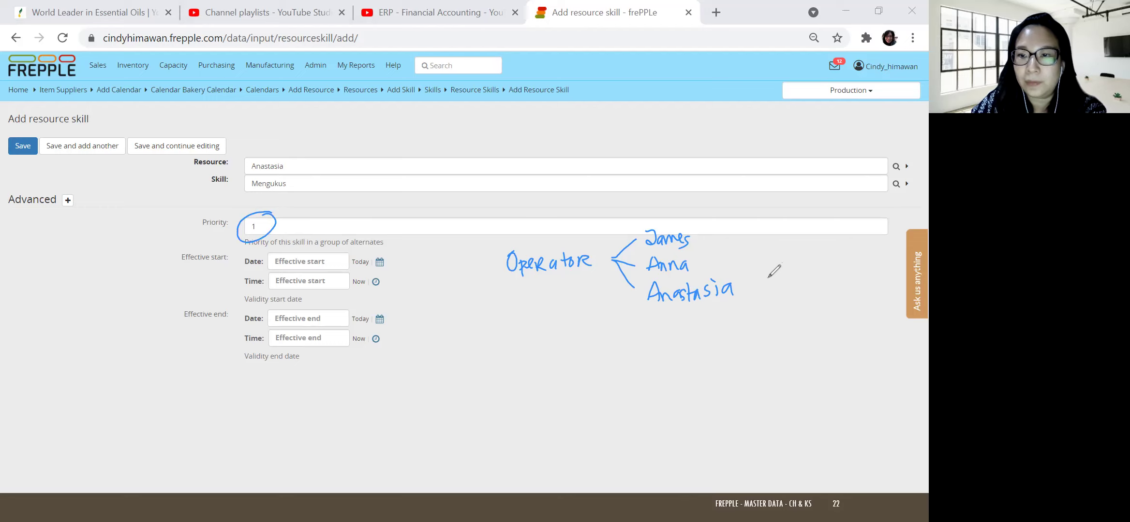
drag(768, 278, 776, 294)
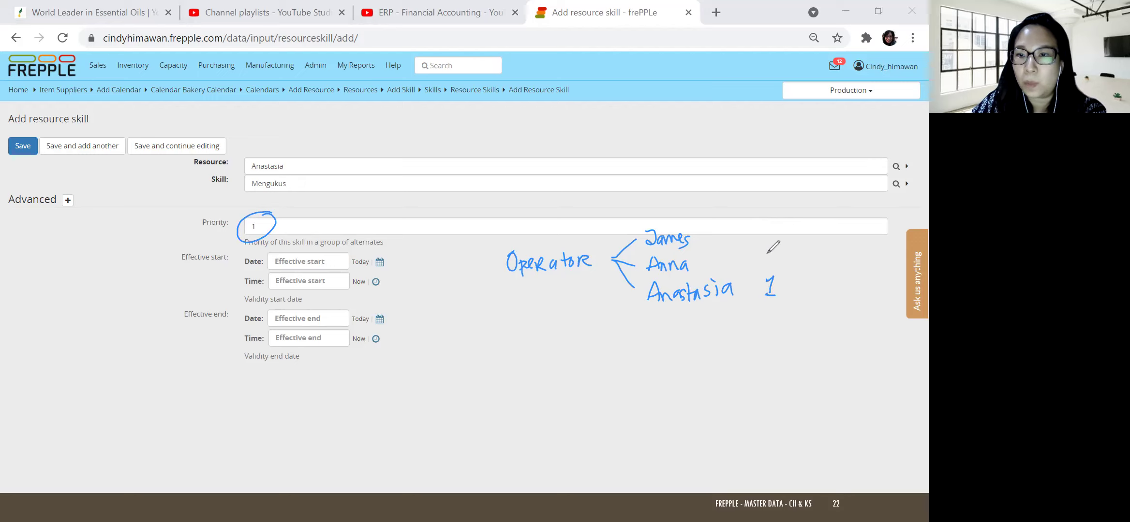
drag(764, 249, 777, 257)
drag(765, 219, 766, 232)
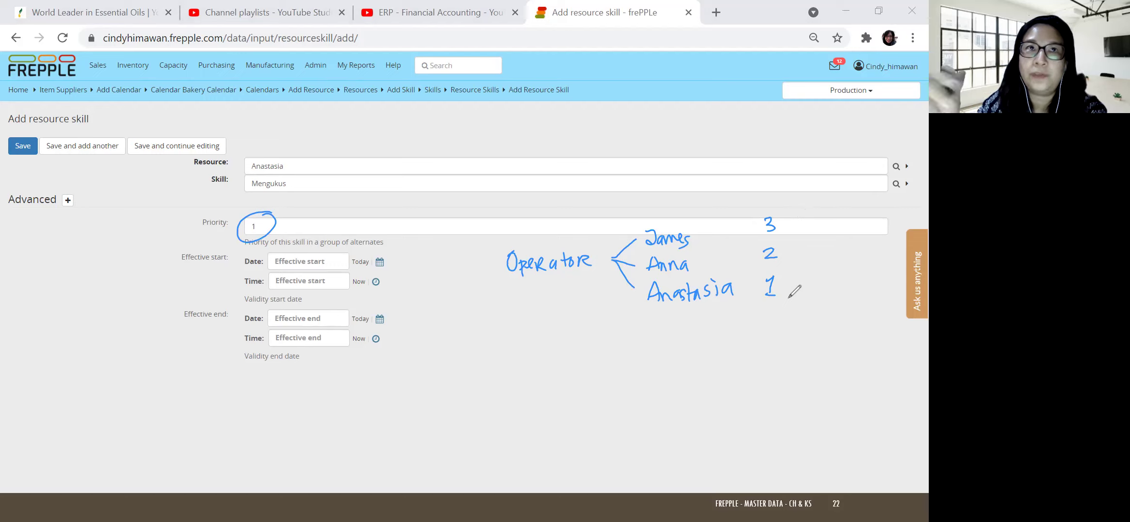
- Write availability and priority below the operator diagram, underline the three operator names, bracket the priorities and circle priority 1
mouse_move(527, 336)
mouse_down()
mouse_move(555, 349)
mouse_move(567, 330)
mouse_move(590, 330)
mouse_move(614, 349)
mouse_up()
drag(661, 310, 718, 304)
drag(675, 246, 696, 242)
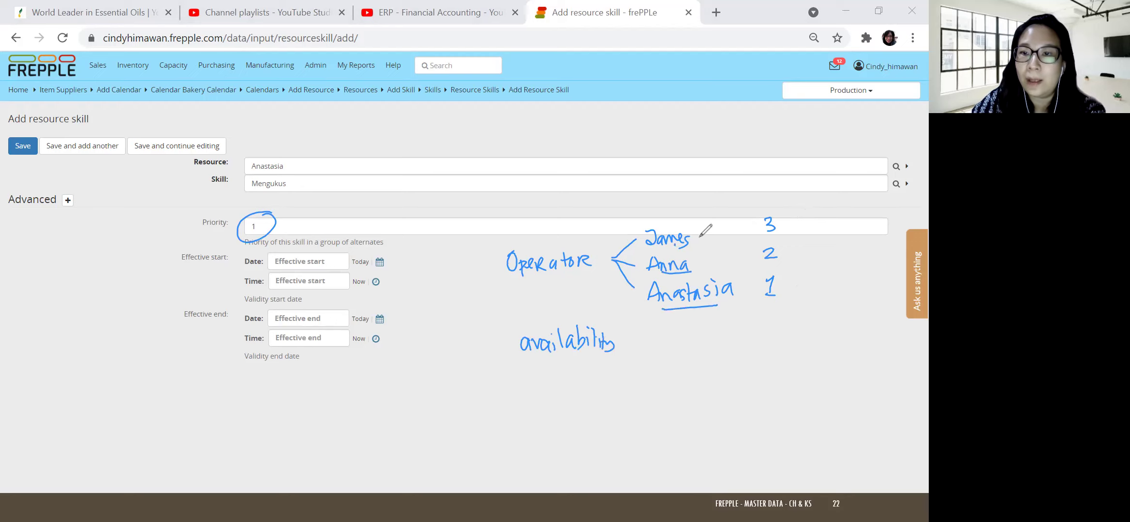
mouse_move(528, 369)
mouse_down()
mouse_move(544, 380)
mouse_move(586, 361)
mouse_move(594, 372)
mouse_up()
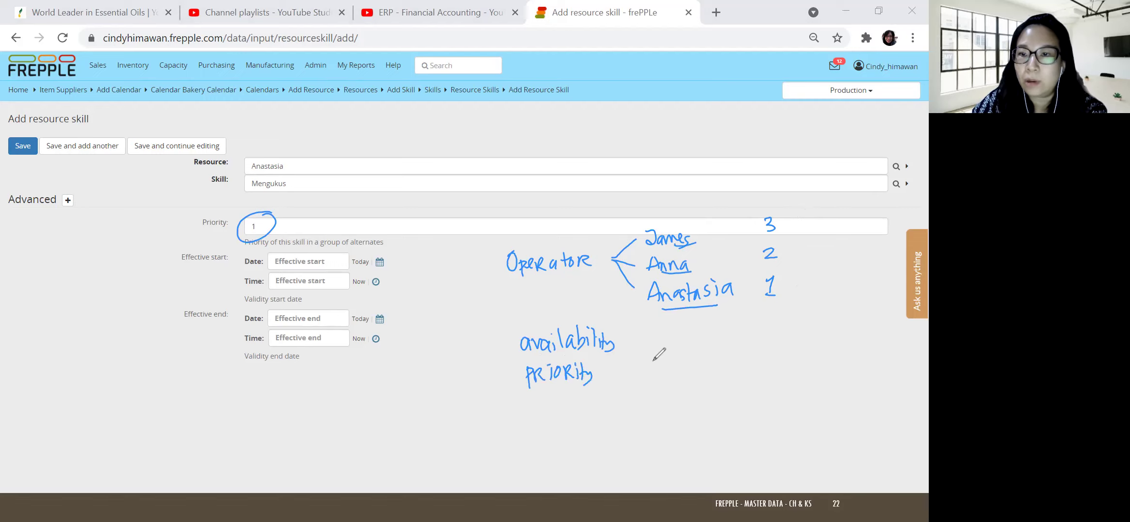
mouse_move(798, 228)
mouse_down()
mouse_move(801, 285)
mouse_move(799, 229)
mouse_up()
drag(803, 285, 786, 292)
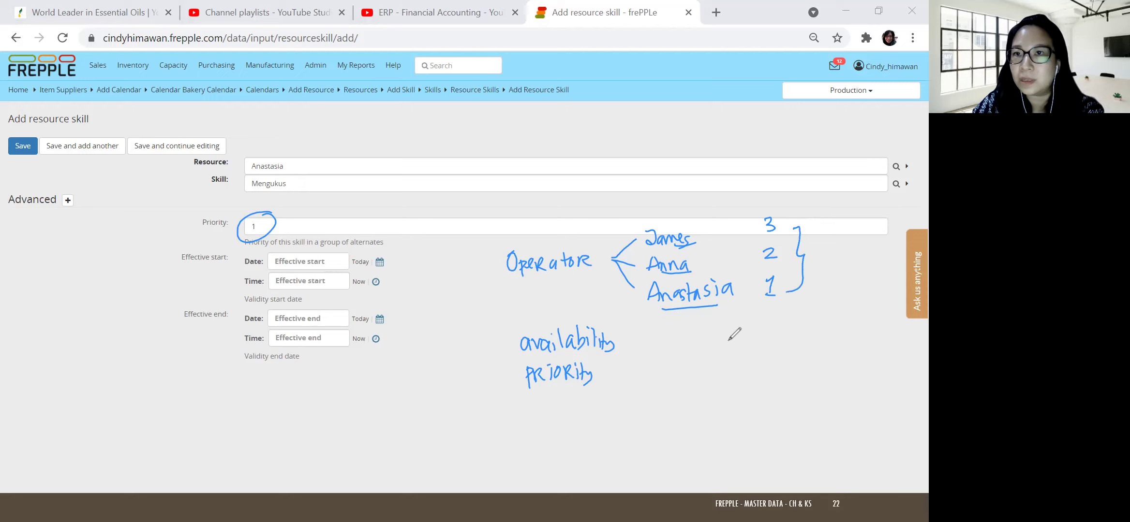
mouse_move(773, 271)
mouse_down()
mouse_move(761, 300)
mouse_move(785, 278)
mouse_move(766, 297)
mouse_up()
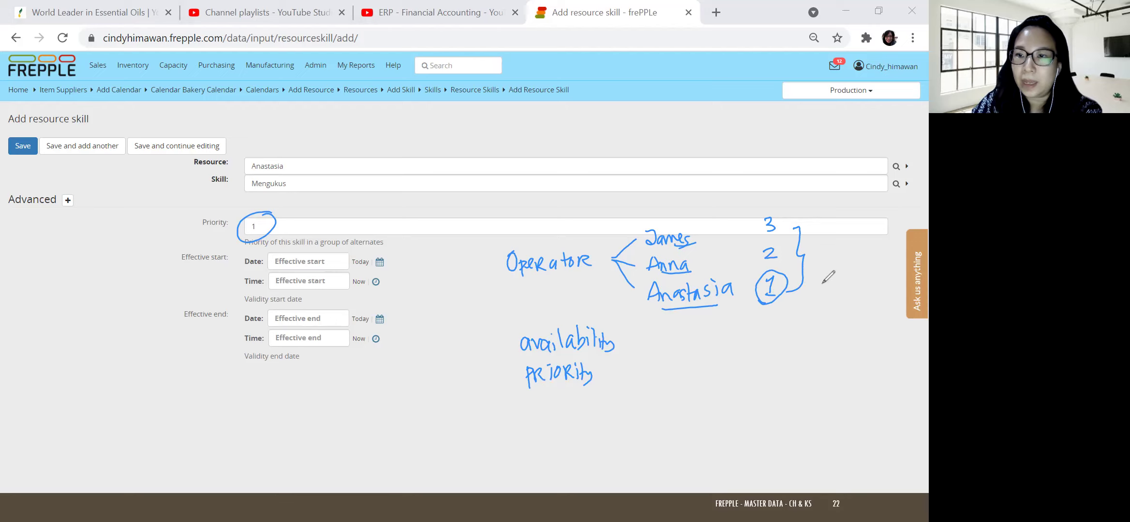
- Mark priority 1 with a cross and priorities 2 and 3 with check marks, circle priority 2 and underline the Operator heading
drag(821, 277, 841, 293)
drag(839, 276, 821, 293)
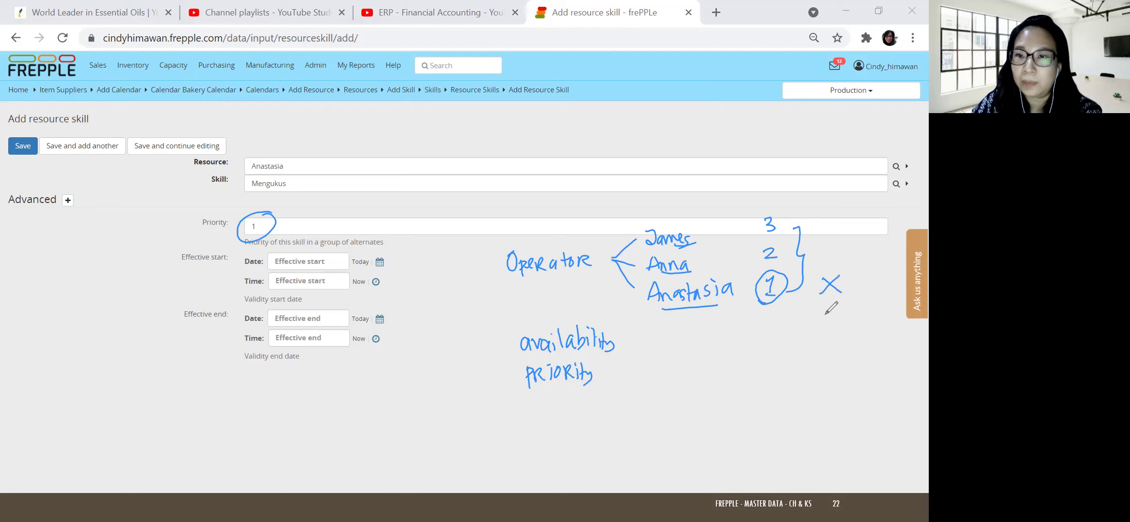
drag(813, 218, 831, 211)
drag(816, 246, 838, 234)
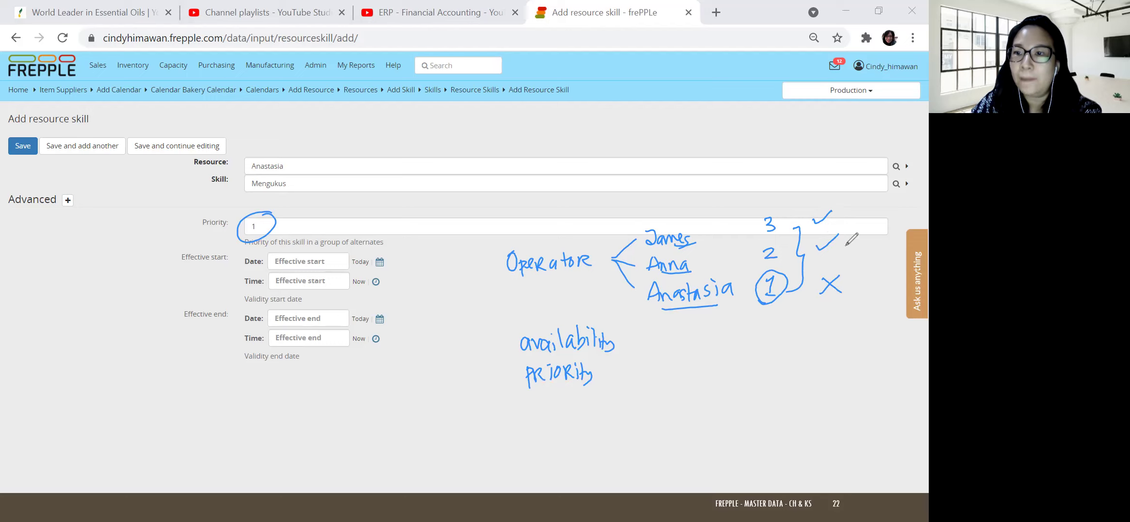
drag(849, 245, 860, 247)
mouse_move(784, 243)
mouse_down()
mouse_move(772, 271)
mouse_move(789, 246)
mouse_up()
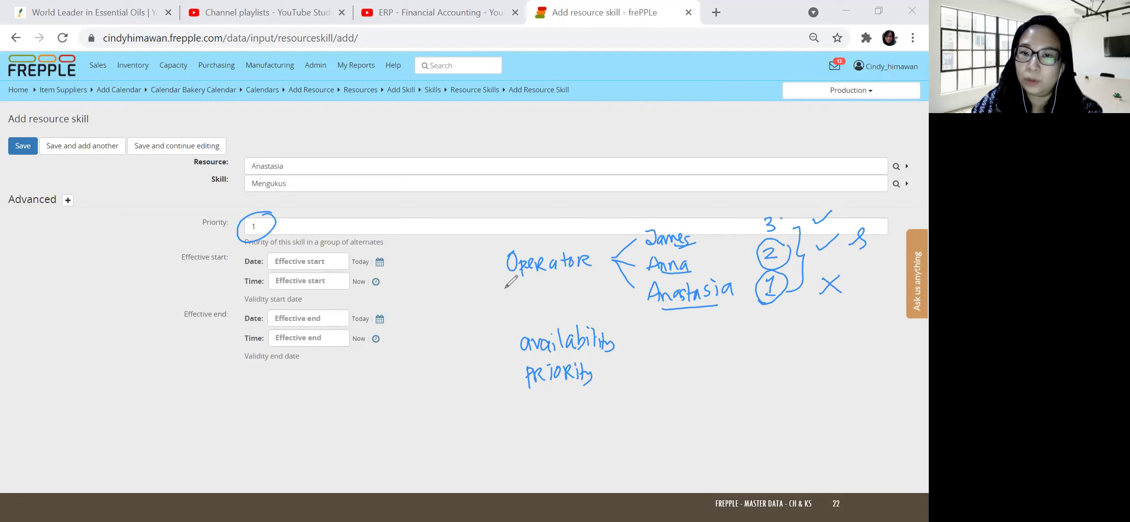
drag(503, 285, 595, 284)
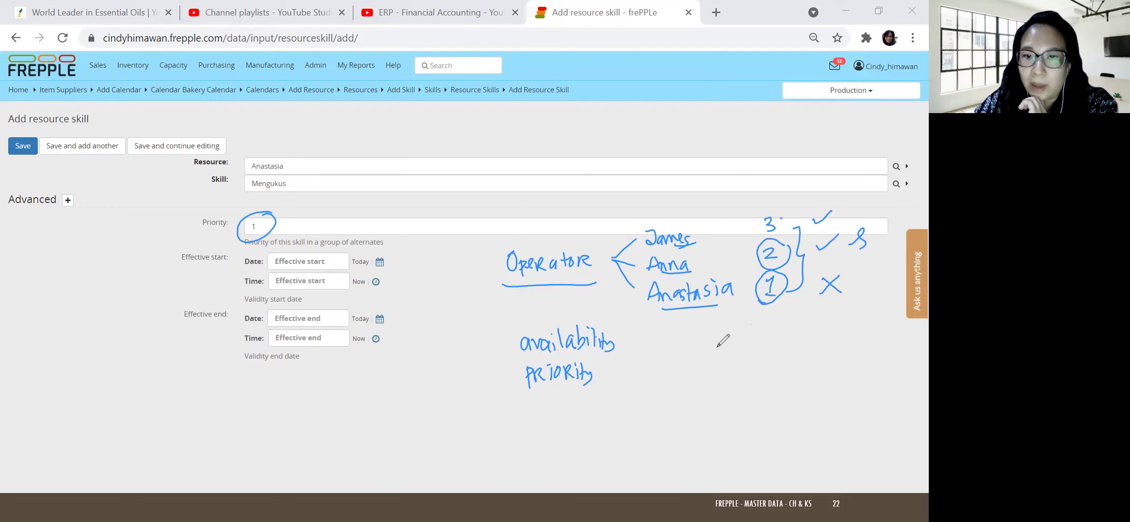
- Draw a machine diagram branching to A with priority 2 and B with priority 1, and tick the words availability and priority
drag(697, 358, 743, 368)
drag(744, 357, 766, 367)
drag(812, 321, 807, 375)
drag(828, 330, 841, 330)
drag(829, 323, 839, 322)
mouse_move(831, 360)
mouse_down()
mouse_move(833, 377)
mouse_move(891, 376)
mouse_up()
drag(853, 323, 865, 322)
drag(876, 317, 887, 330)
drag(876, 389, 891, 387)
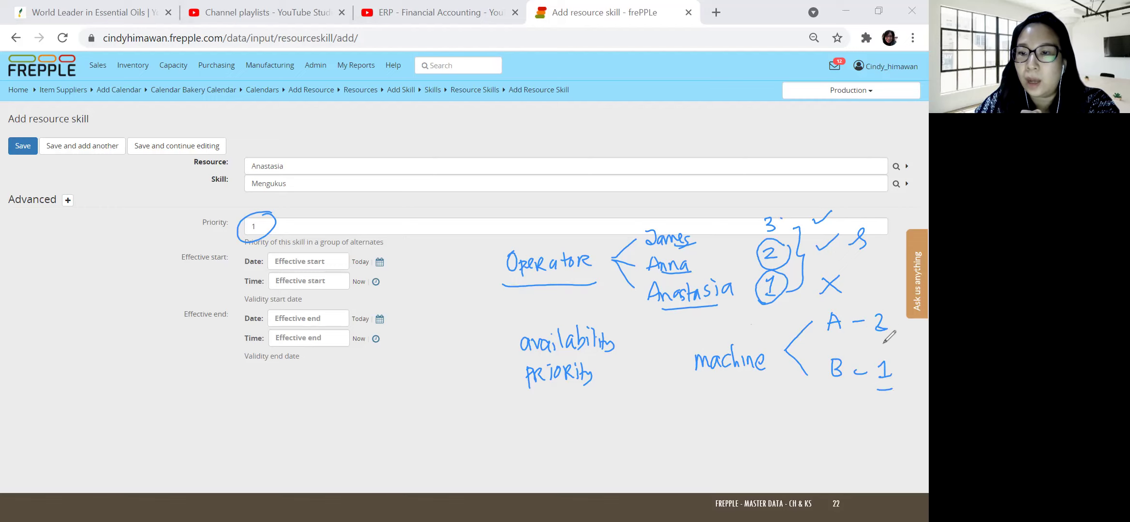
mouse_move(603, 337)
mouse_down()
mouse_move(624, 341)
mouse_move(622, 366)
mouse_up()
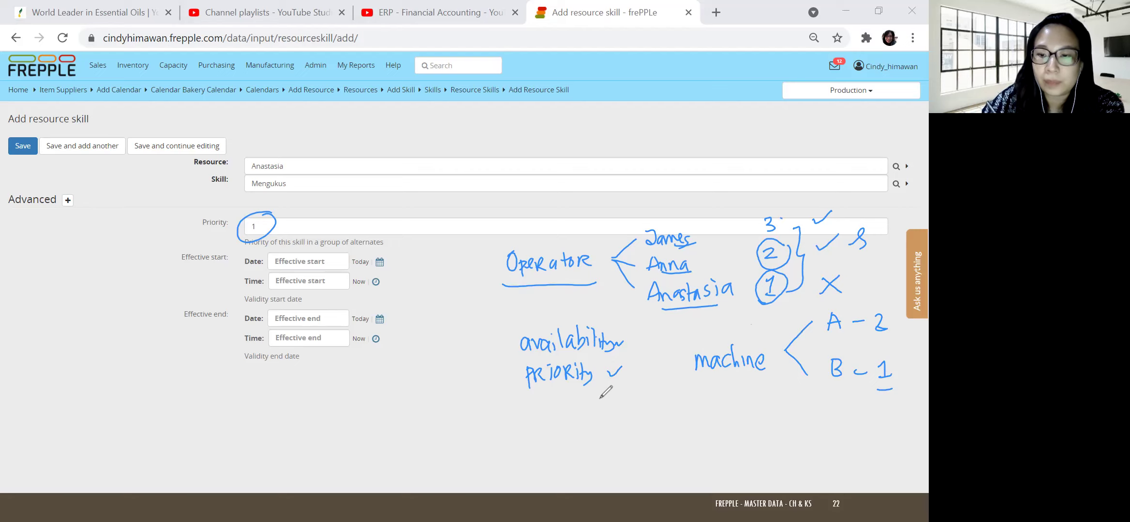
- Clear the screen annotations and save the new resource skill
key(e)
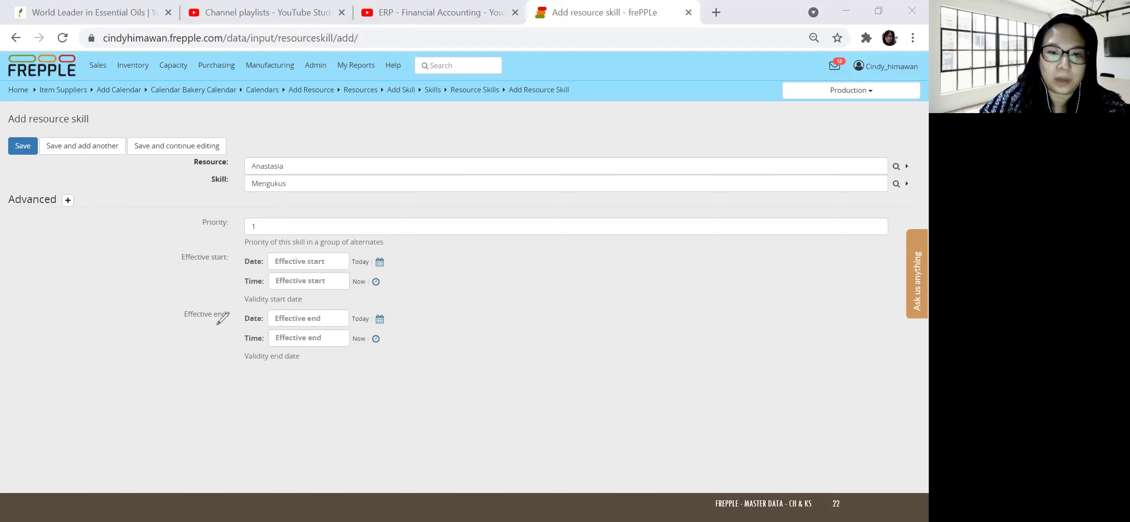
click(22, 146)
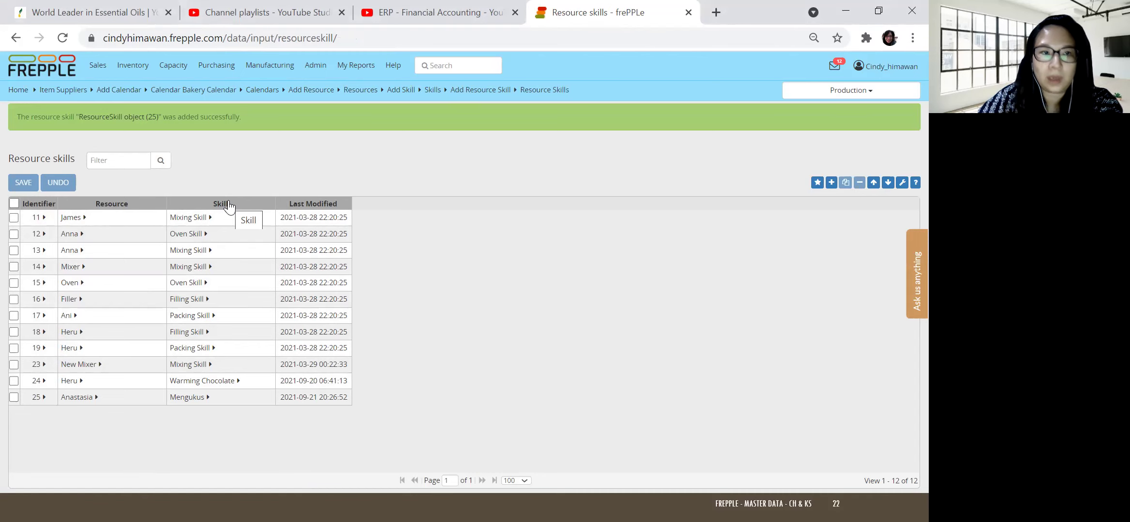
- Return to the PowerPoint slide show and advance past the Master Data Calendar slide to the Master Data Resources slide
key(alt+Tab)
key(alt+Tab)
key(alt+Tab)
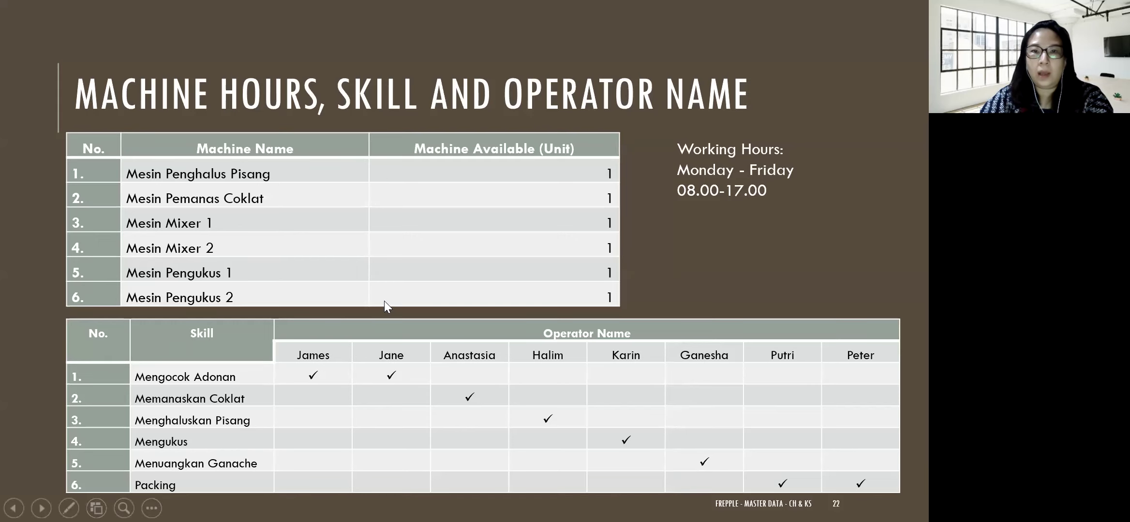
key(alt+Tab)
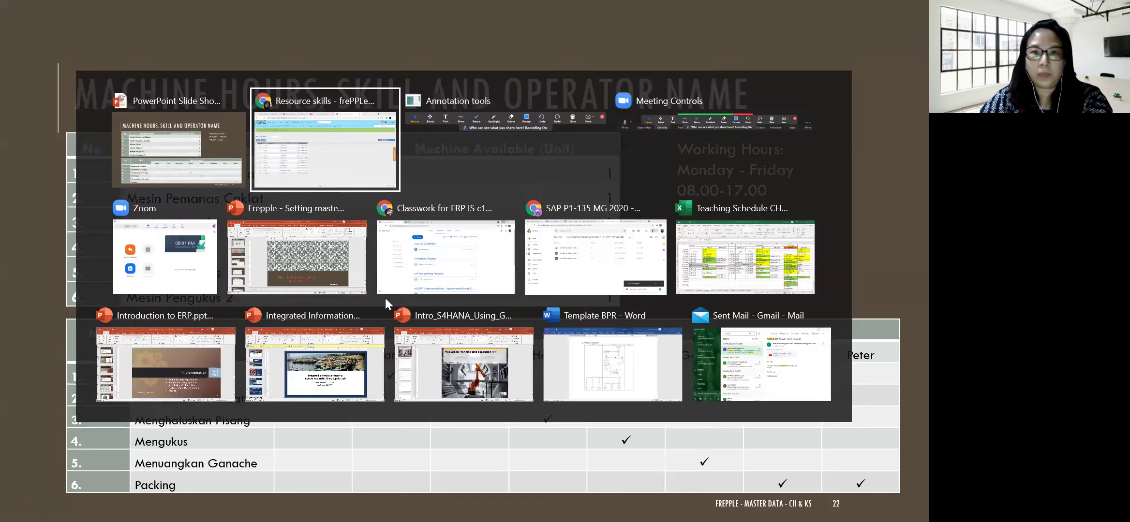
click(154, 145)
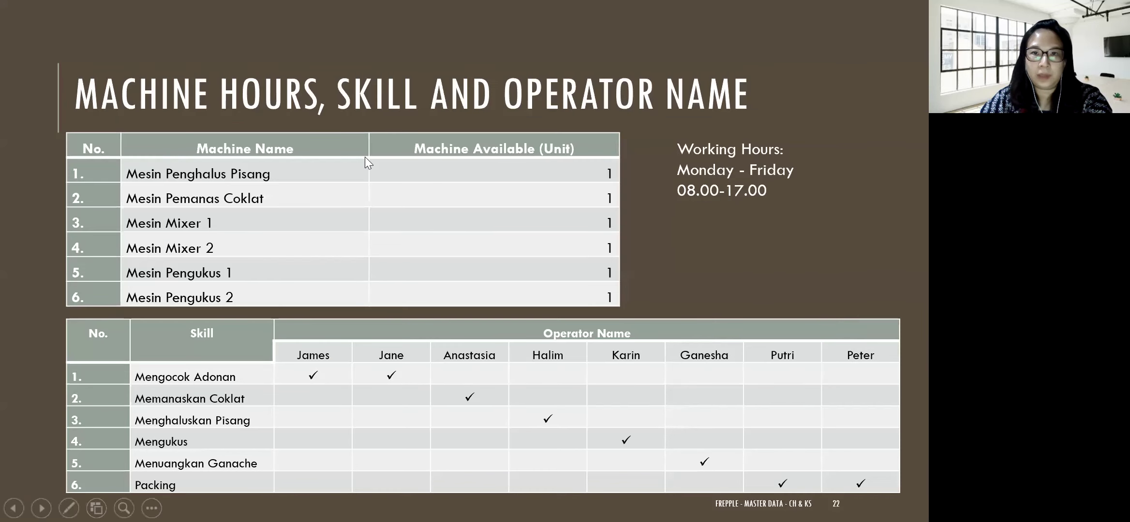
key(Right)
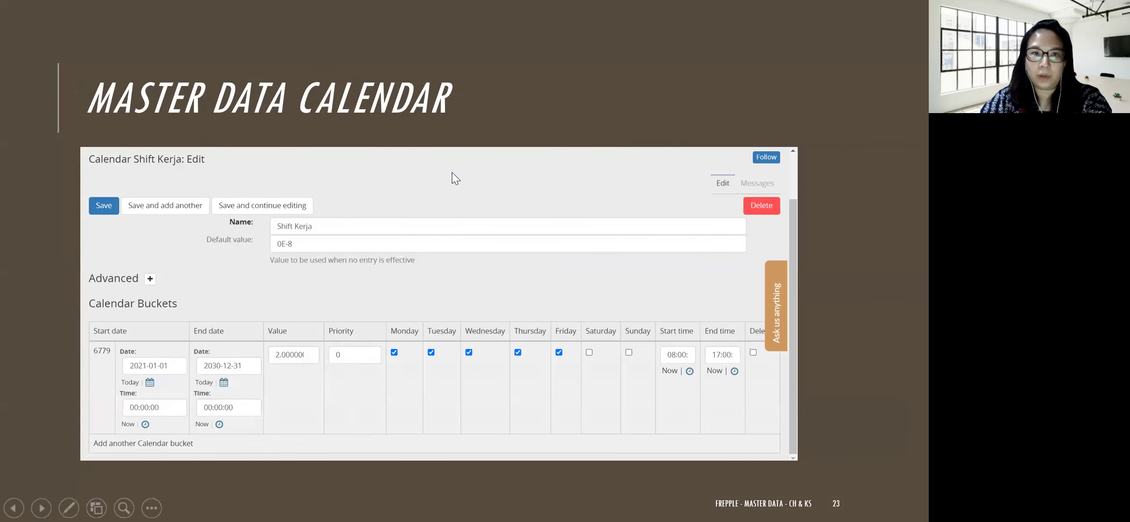
key(Right)
key(Right)
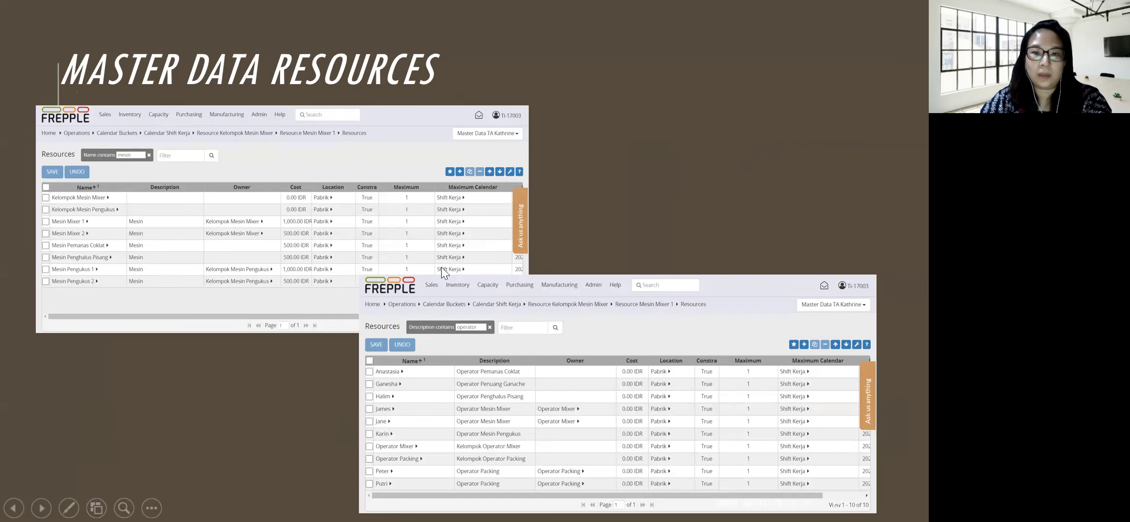
- Advance the slide show past the Master Data Resources Skills slide to the Routing Sheet Bolu Pisang slide
key(Right)
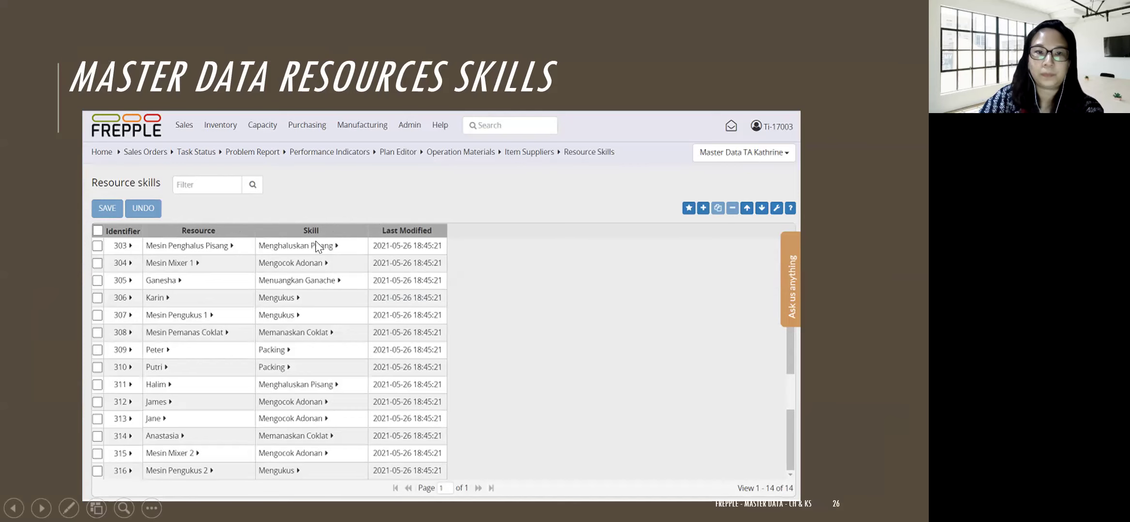
key(Right)
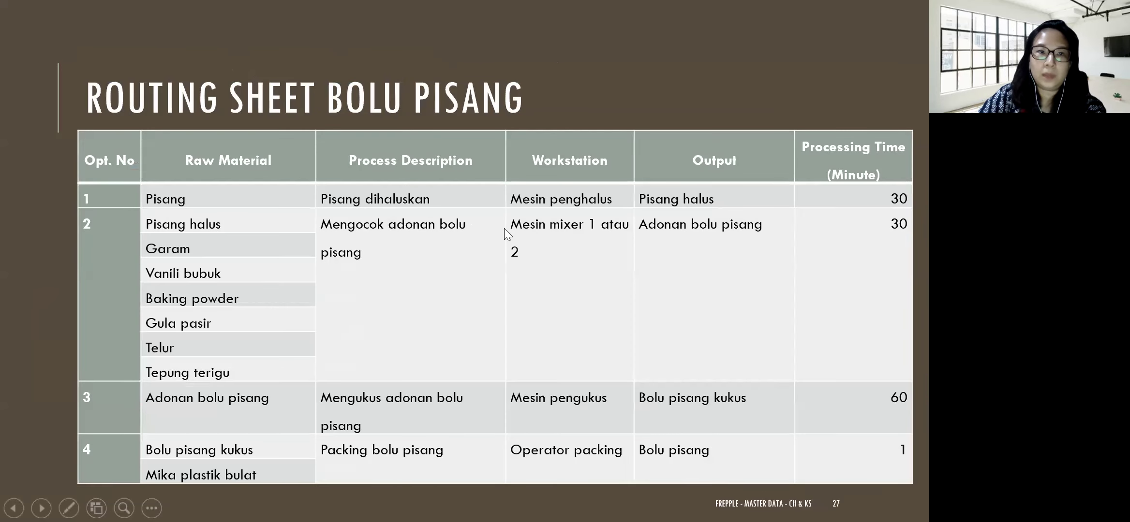
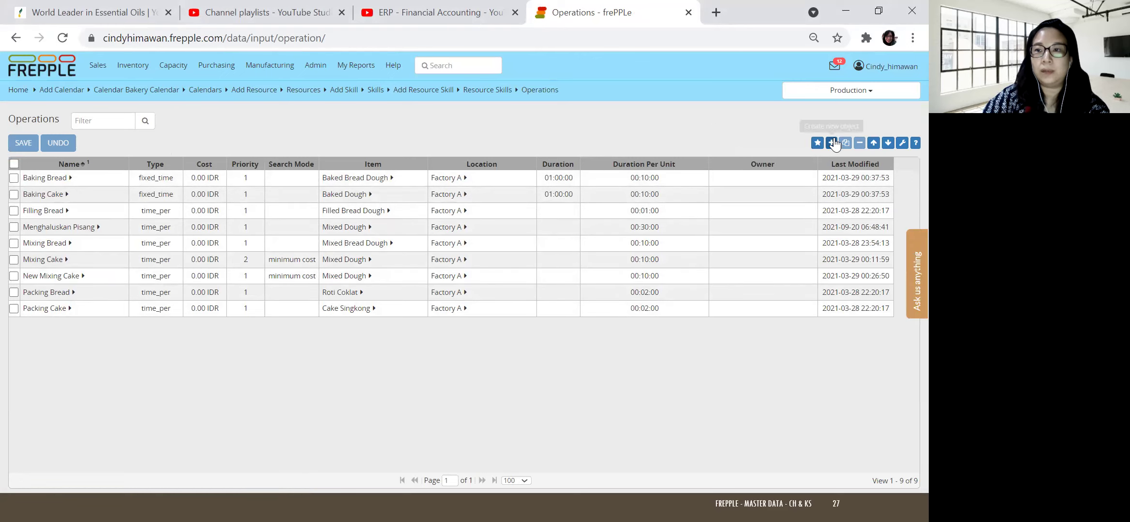
- Start a new operation in frePPLe and name it Mengukus adonan
click(832, 143)
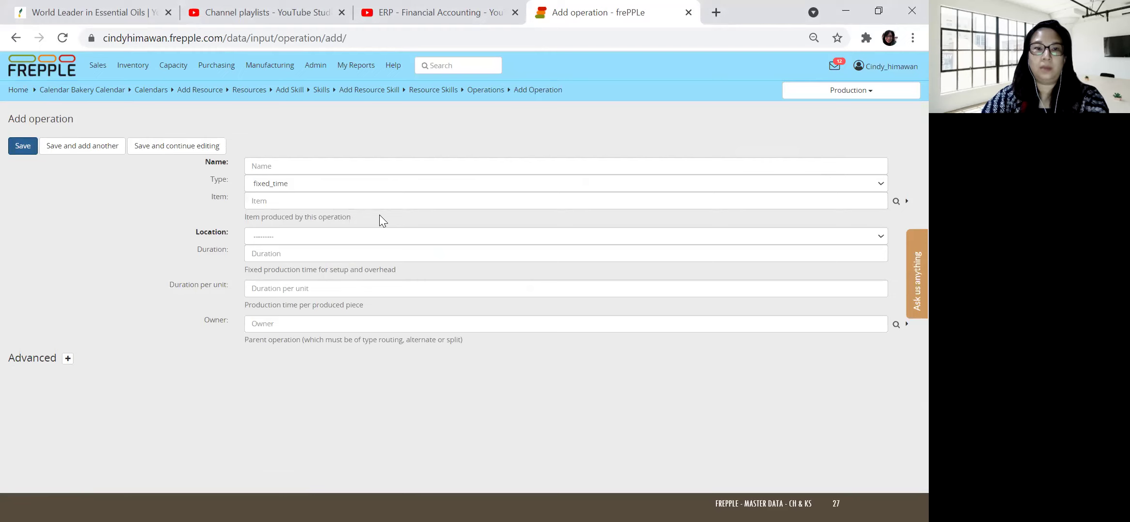
key(alt+Tab)
key(alt+Tab)
key(alt+Tab)
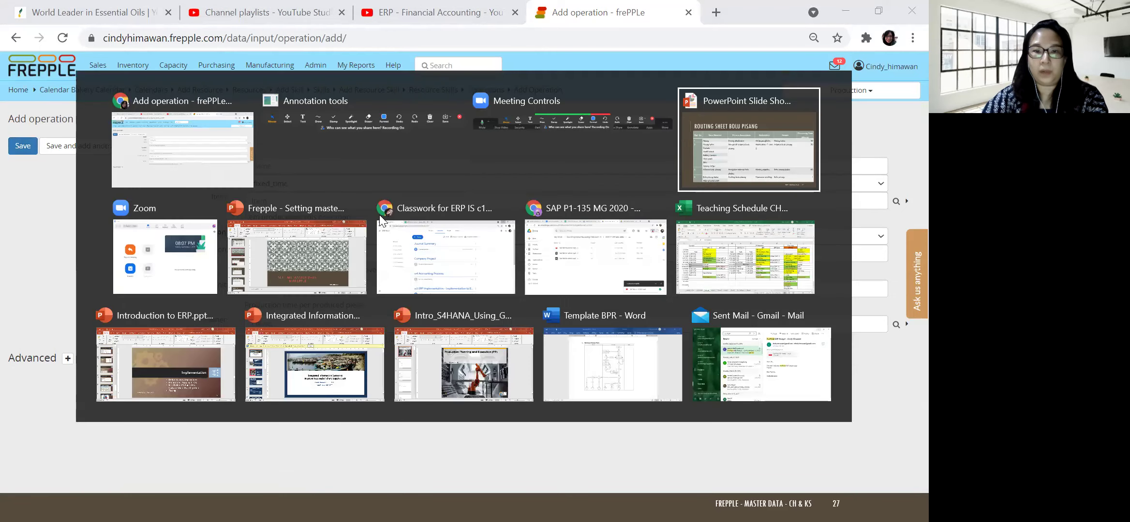
key(alt+Tab)
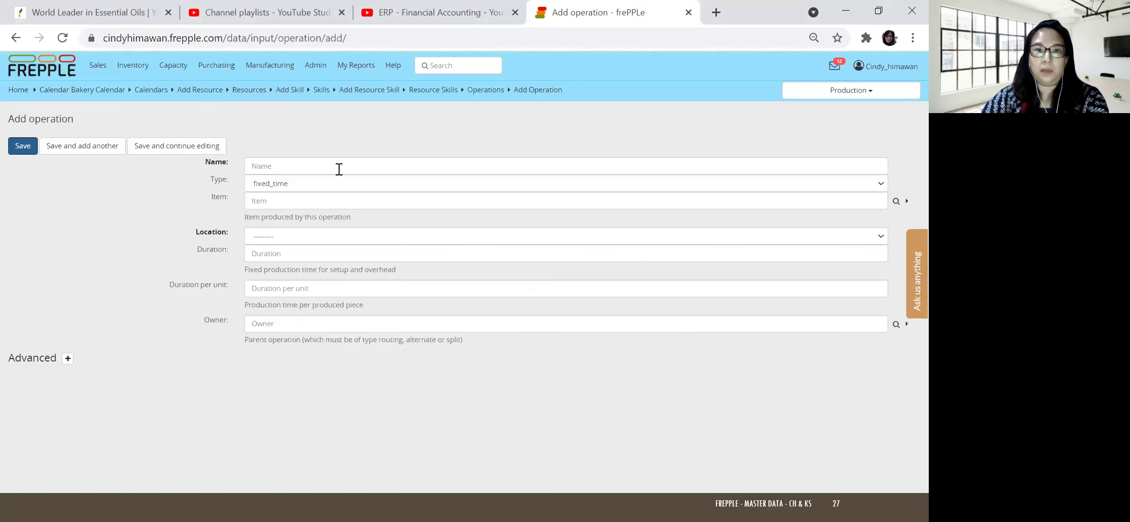
click(338, 169)
text(Menguk)
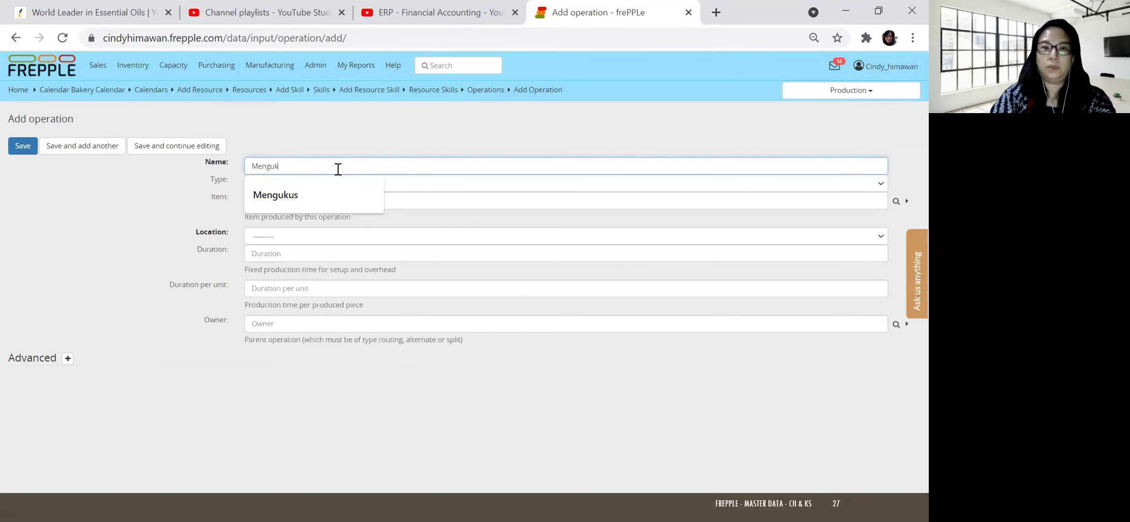
text(us adonan)
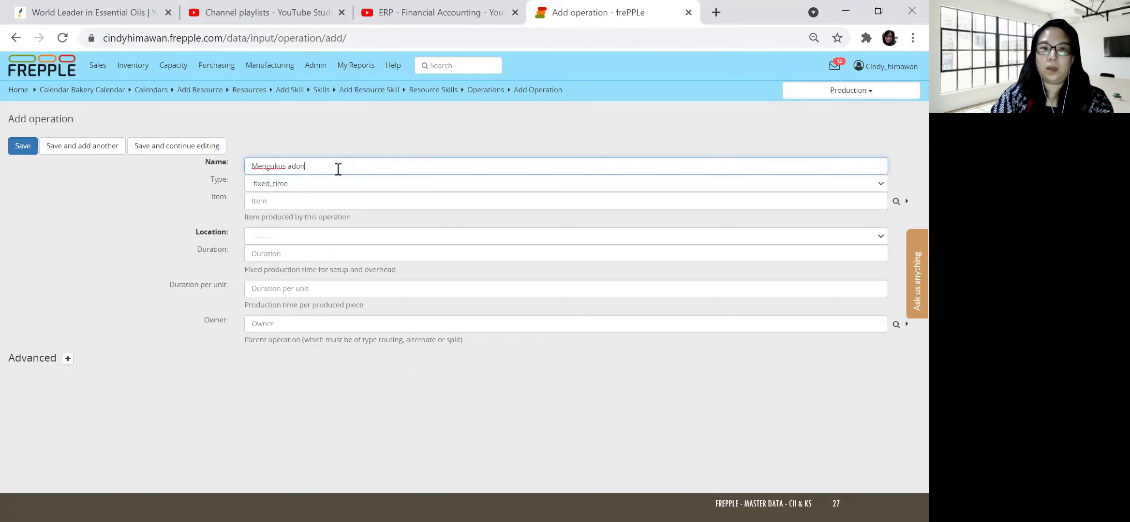
- Show the operation type choices by switching the type to time_per and returning it to fixed_time
click(881, 182)
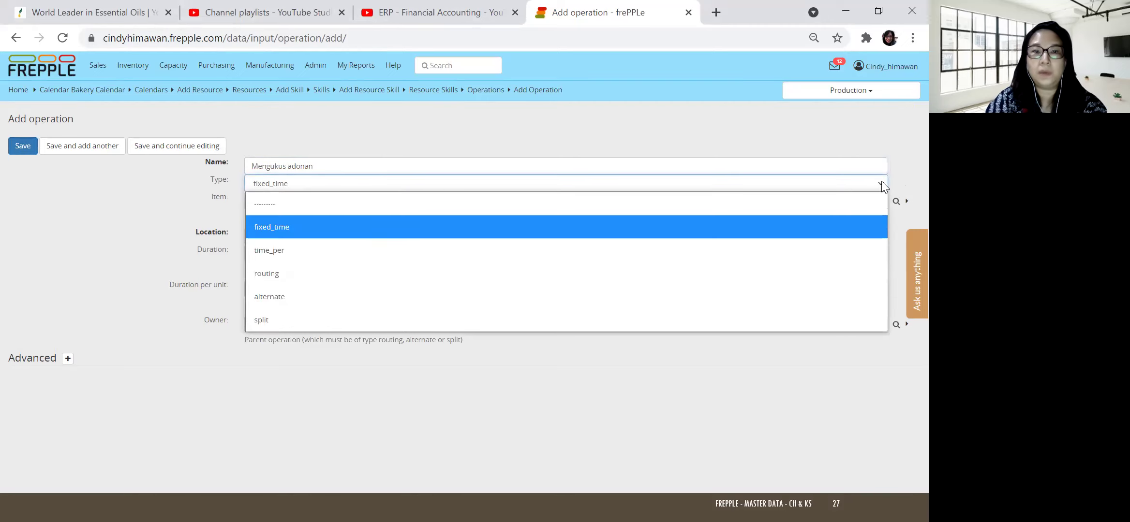
click(295, 233)
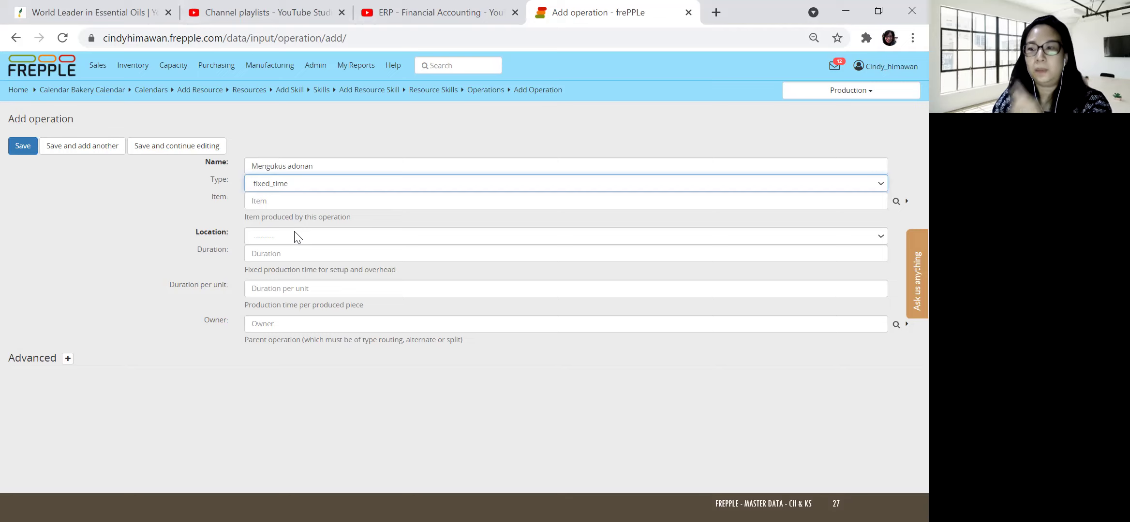
click(292, 188)
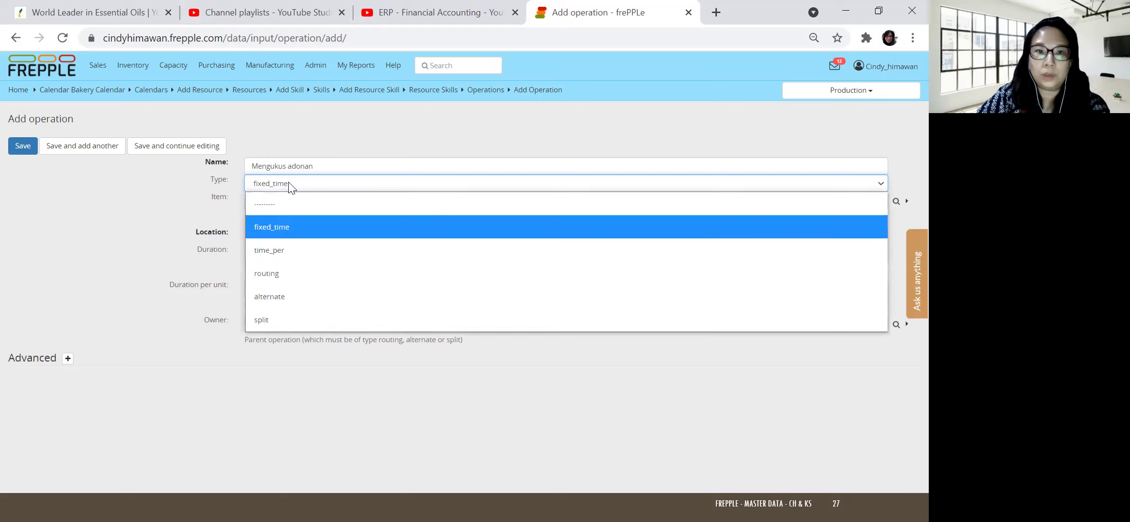
click(278, 250)
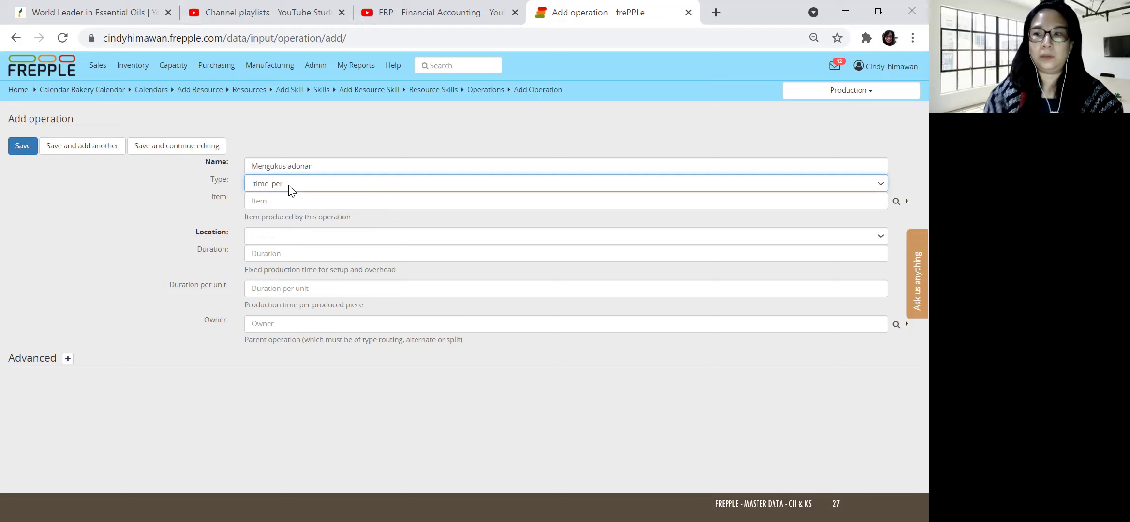
click(290, 186)
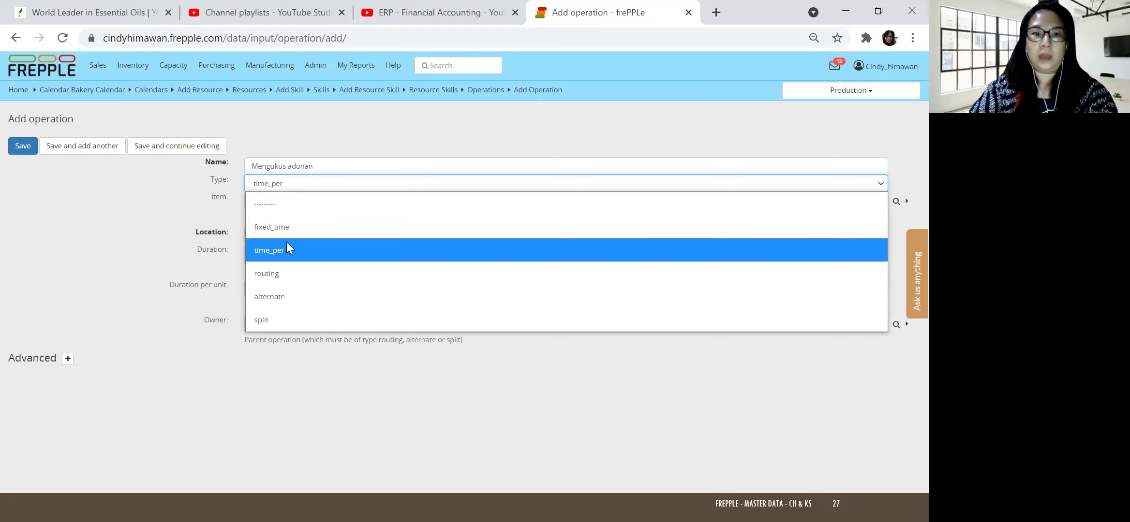
click(290, 228)
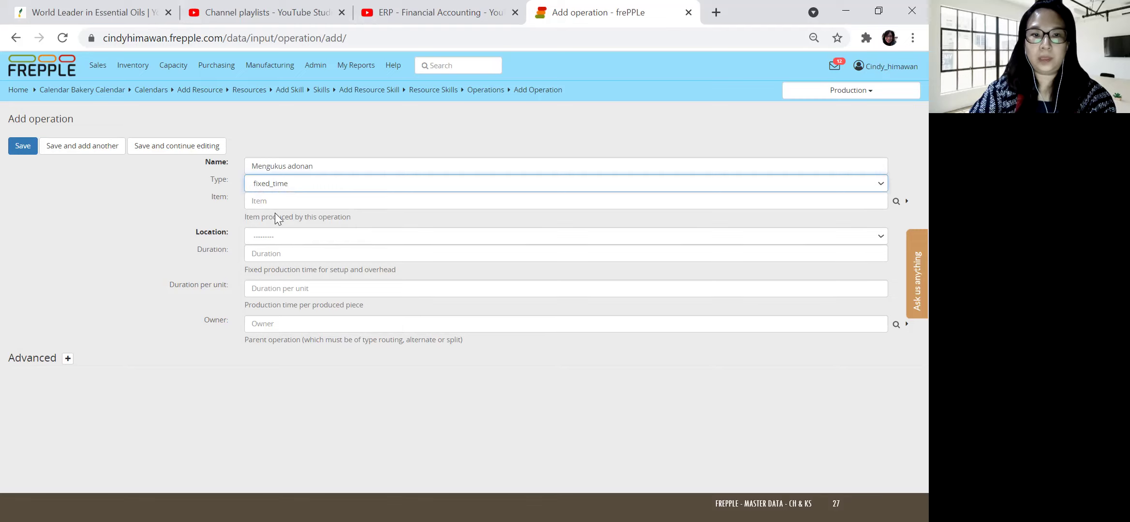
- Check the routing sheet's output for the steaming process, then set the operation's item to Baked Dough and its location to Factory A
drag(247, 218, 352, 218)
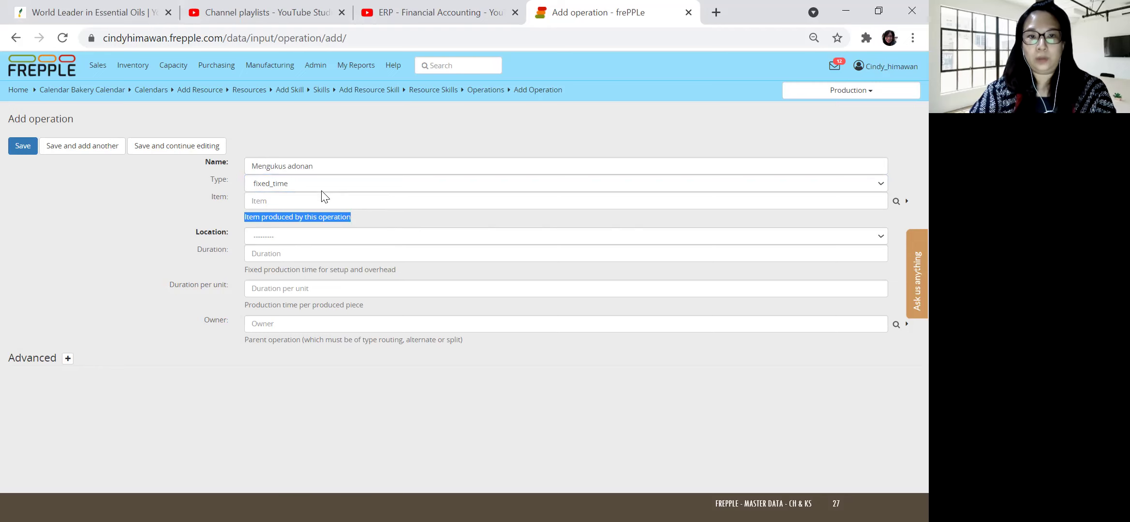
key(alt+Tab)
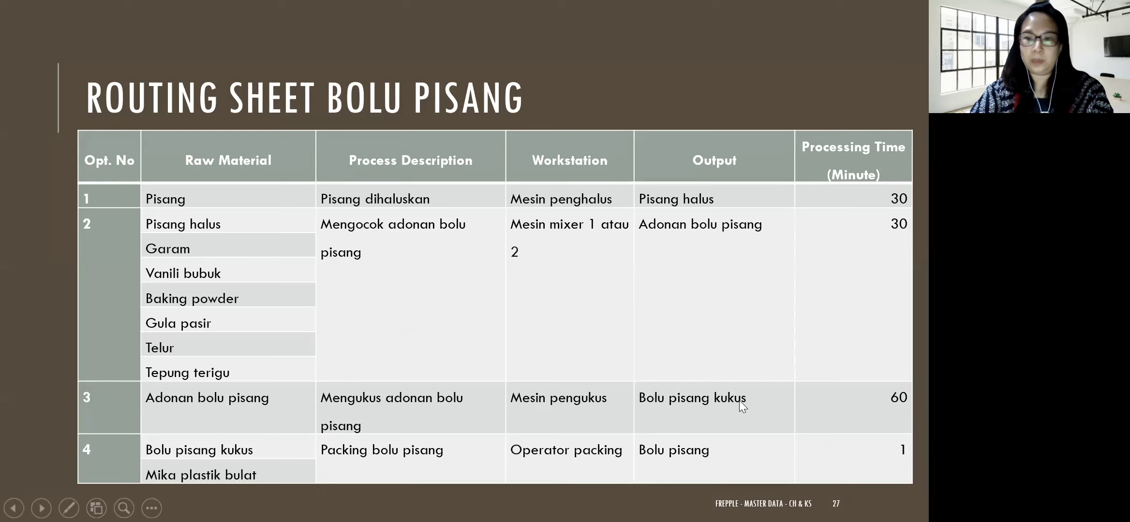
key(alt+Tab)
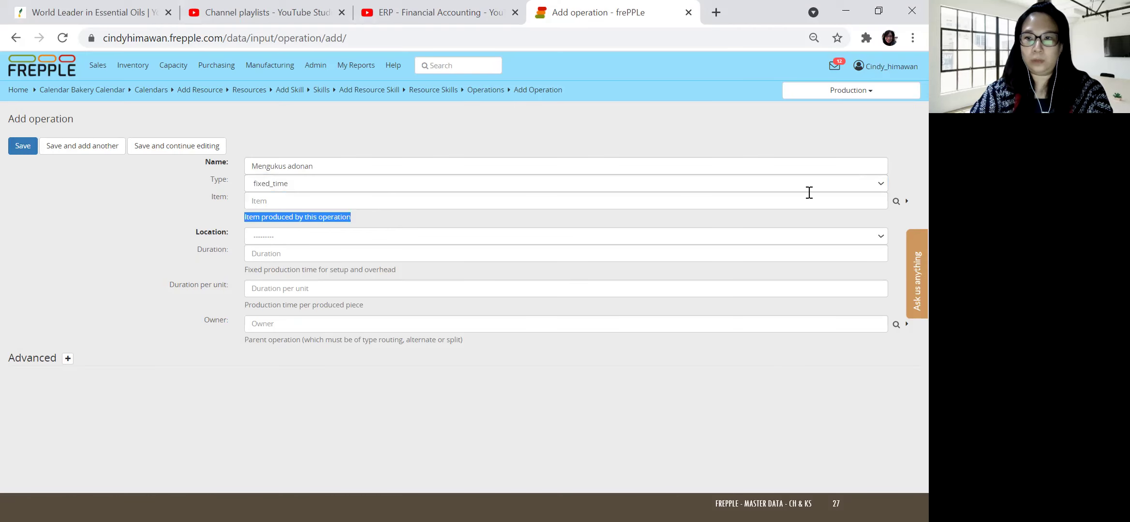
click(895, 201)
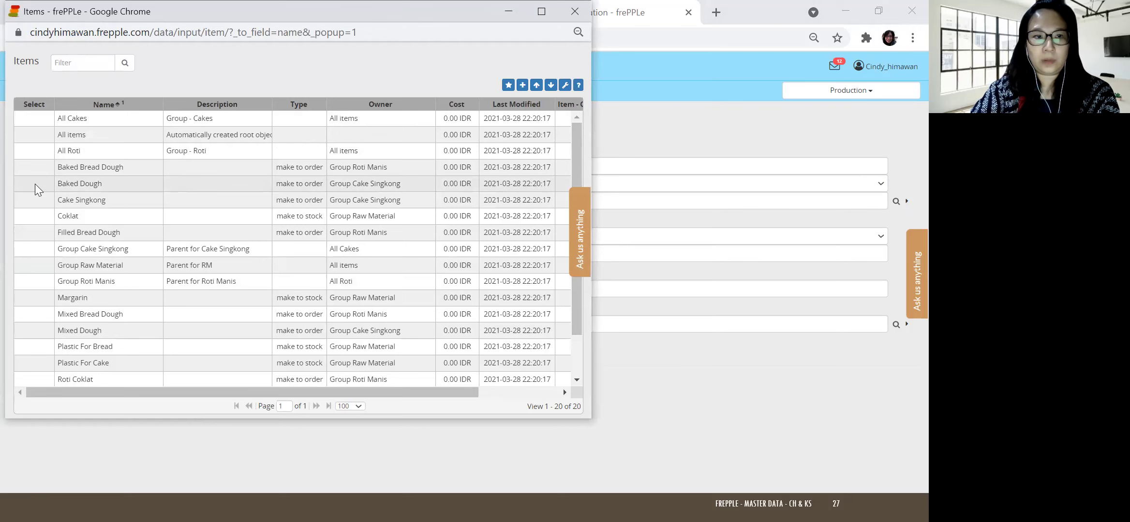
click(34, 184)
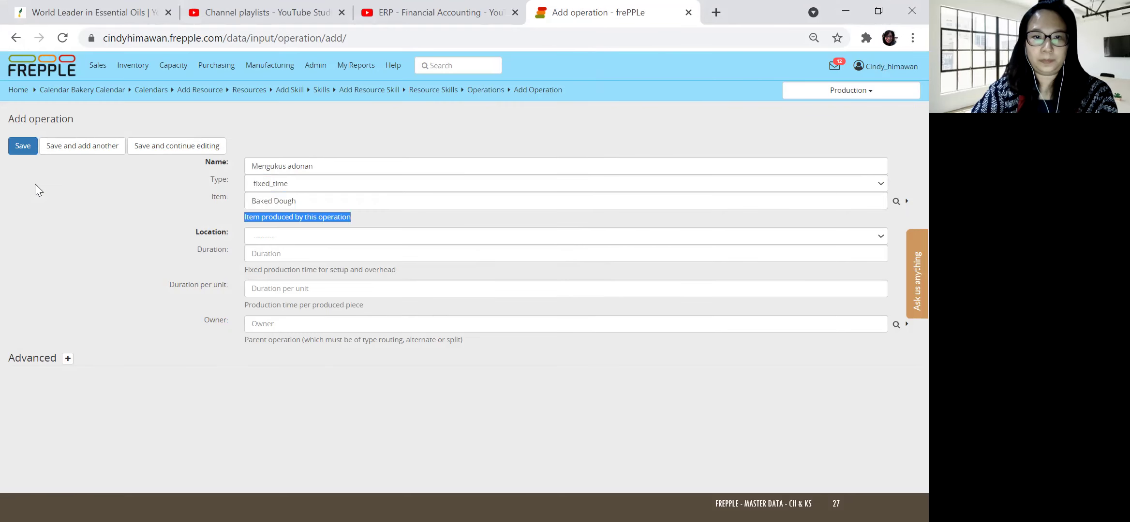
click(874, 233)
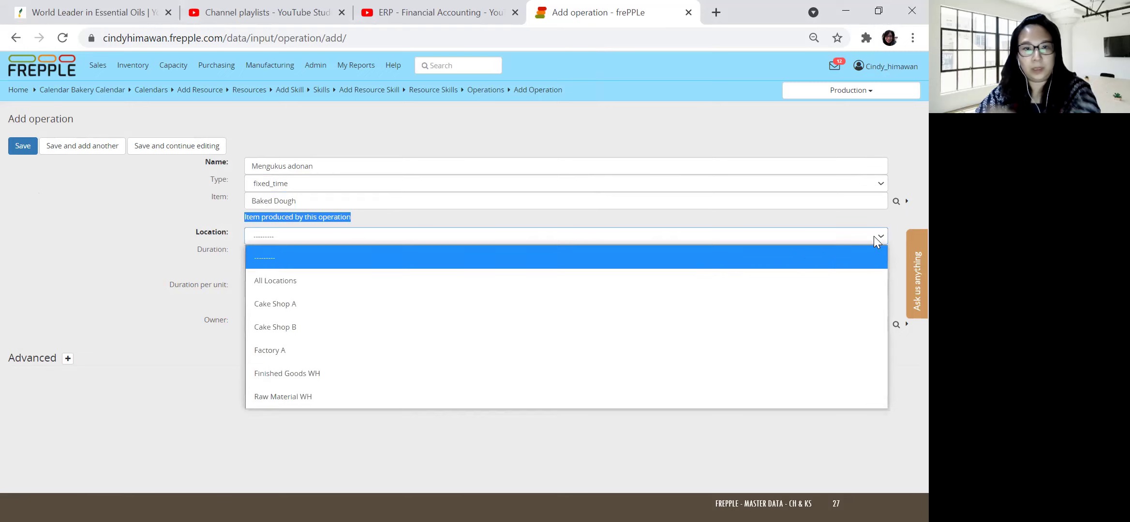
click(360, 351)
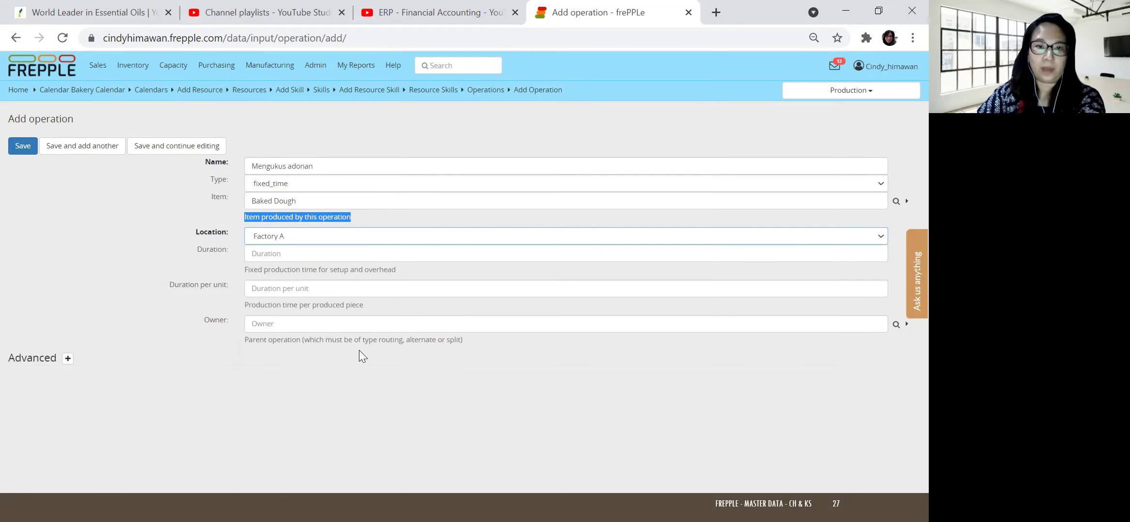
- Highlight the help texts explaining the Duration and Duration per unit fields of the new operation
click(266, 251)
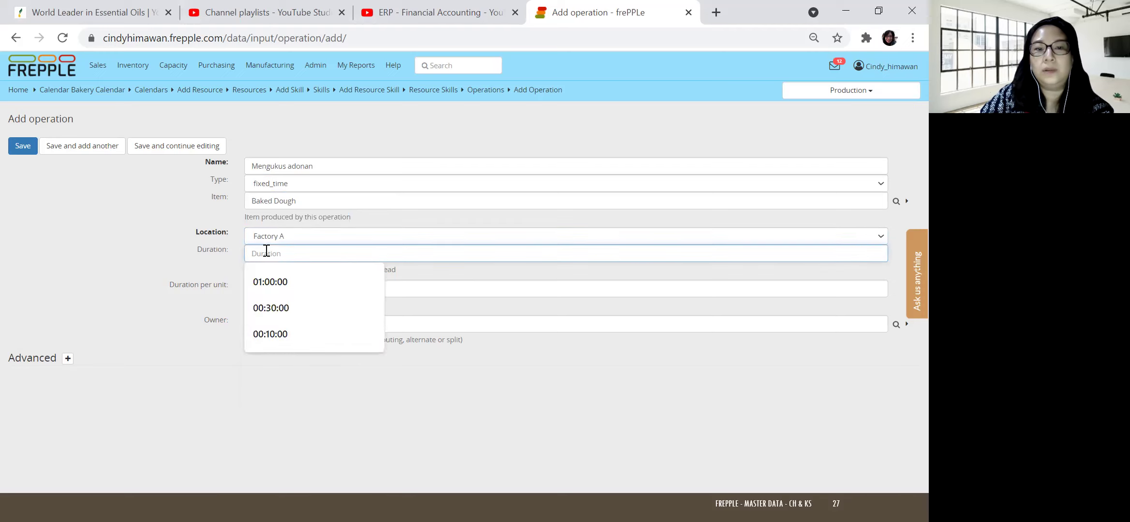
click(213, 262)
drag(245, 263, 441, 270)
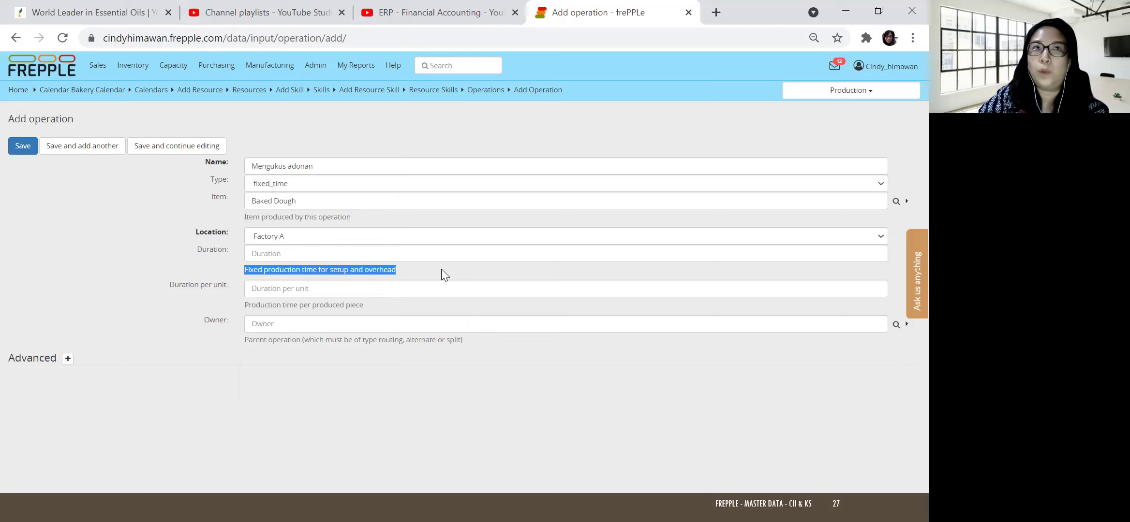
drag(403, 273, 236, 274)
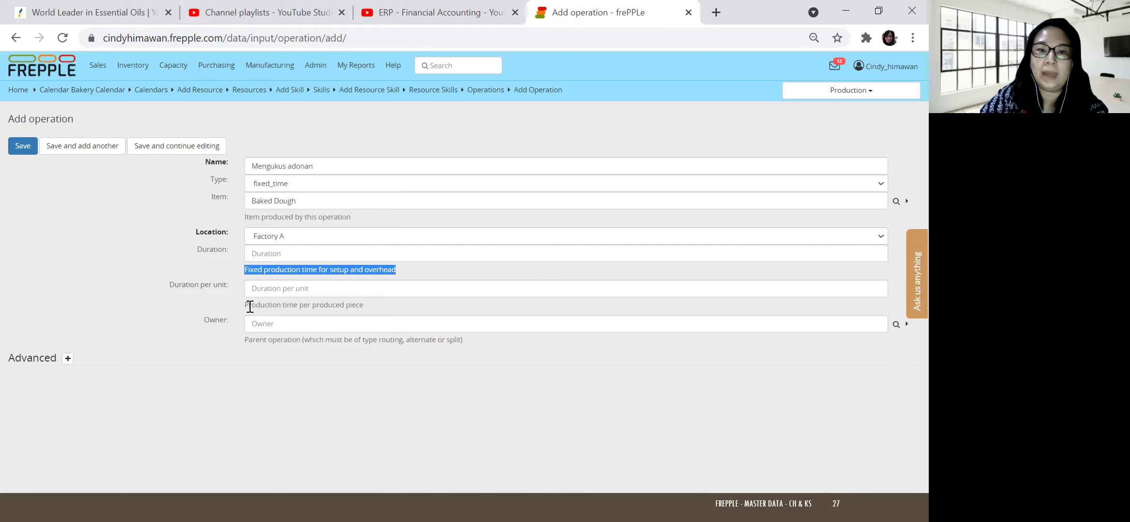
drag(242, 304, 372, 301)
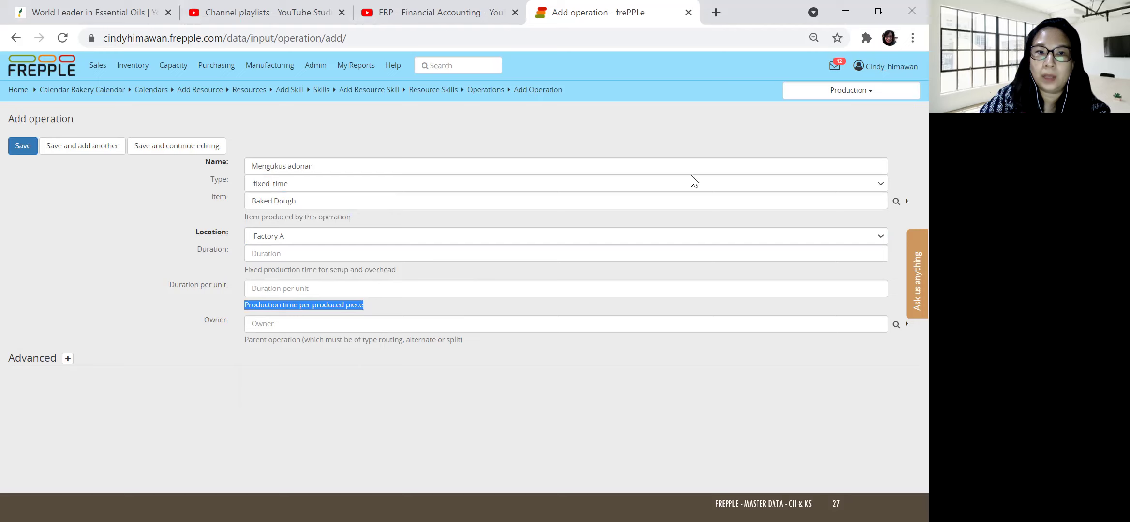
- Try time_per as the type beside the two duration fields, and restore fixed_time
click(880, 188)
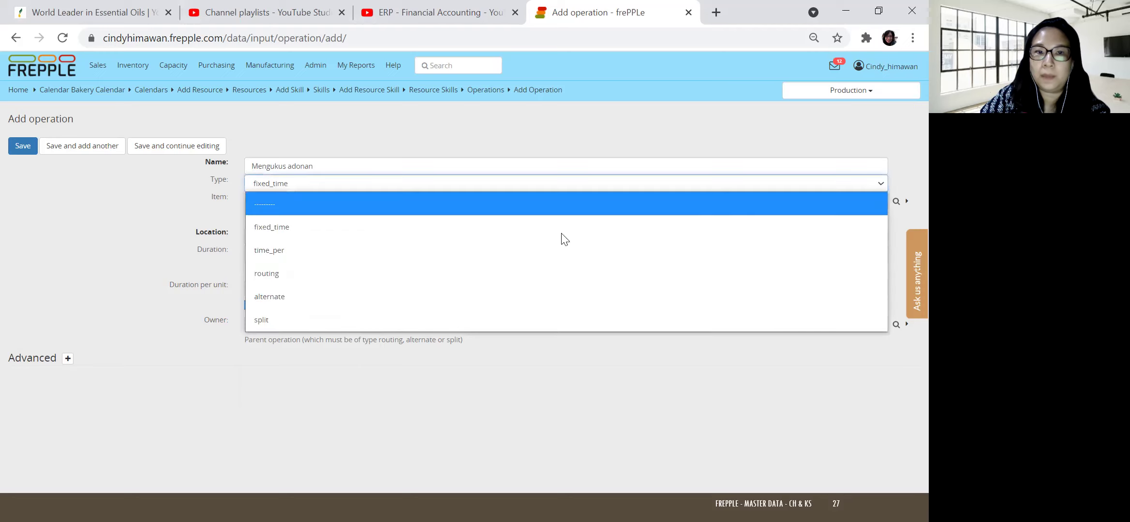
click(335, 258)
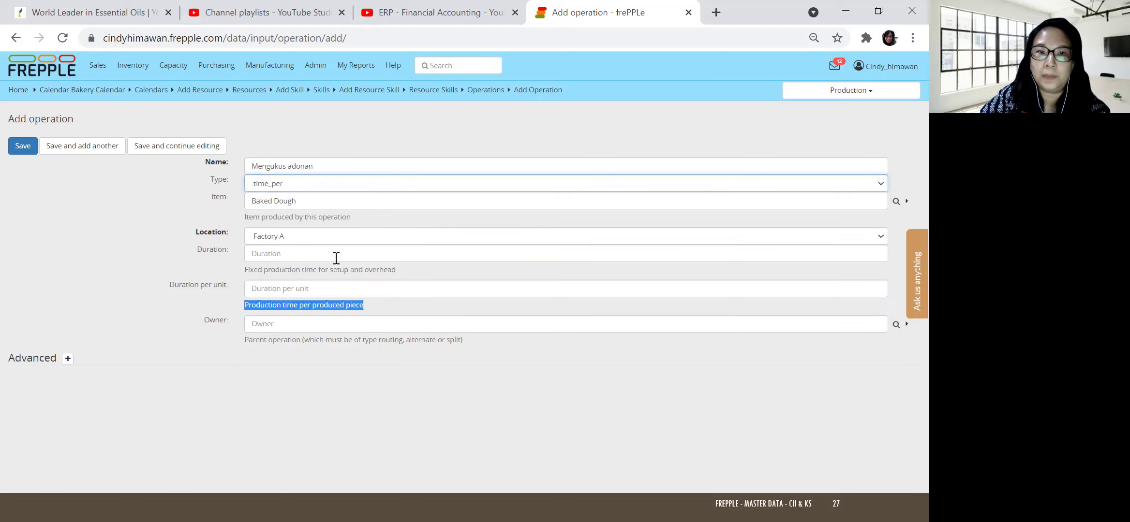
click(880, 188)
click(375, 231)
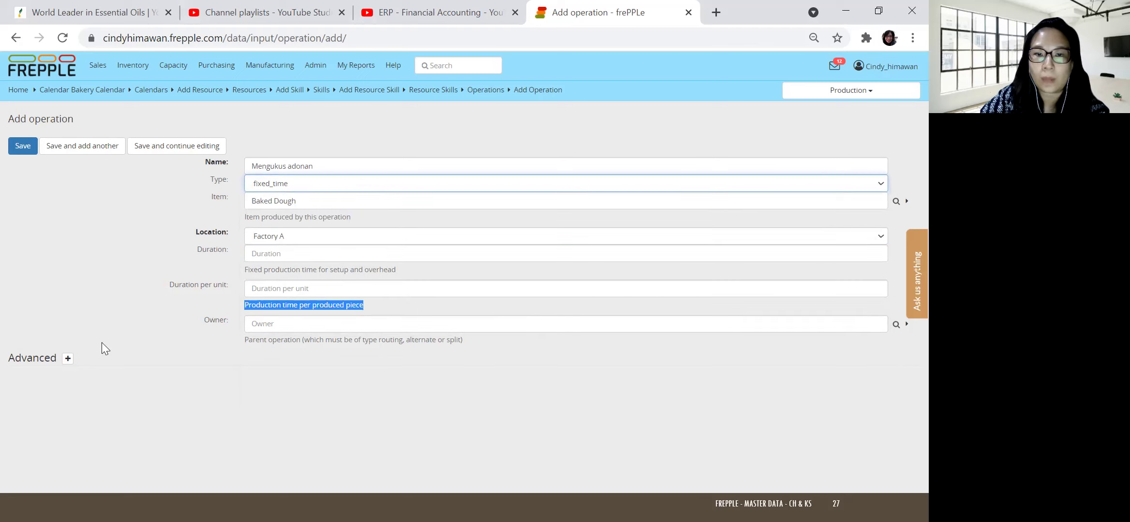
- Expand the operation's advanced settings and assign Bakery Calendar as its availability calendar
click(68, 359)
scroll(152, 317, down, 3)
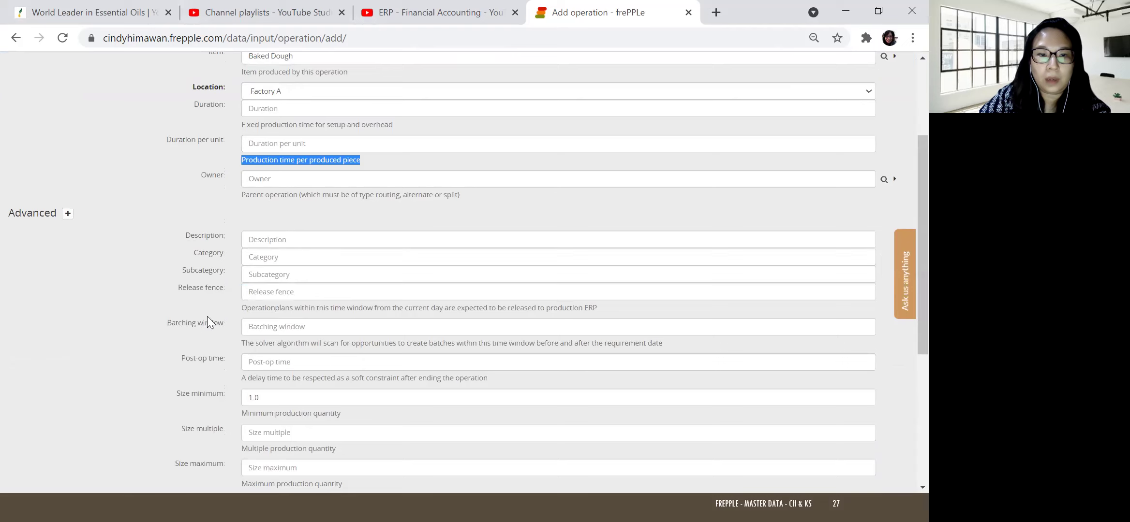
scroll(128, 274, down, 3)
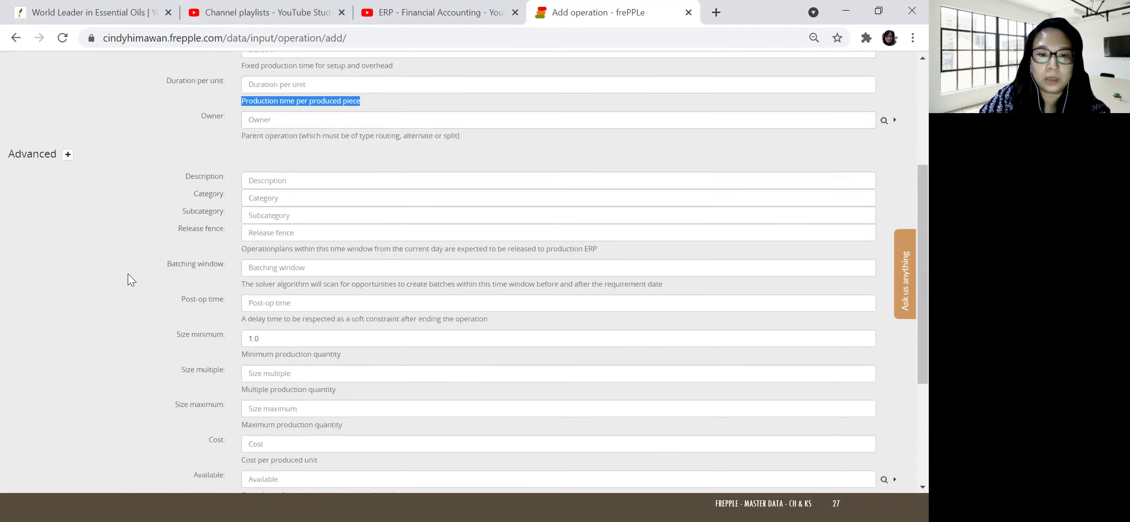
scroll(128, 273, down, 2)
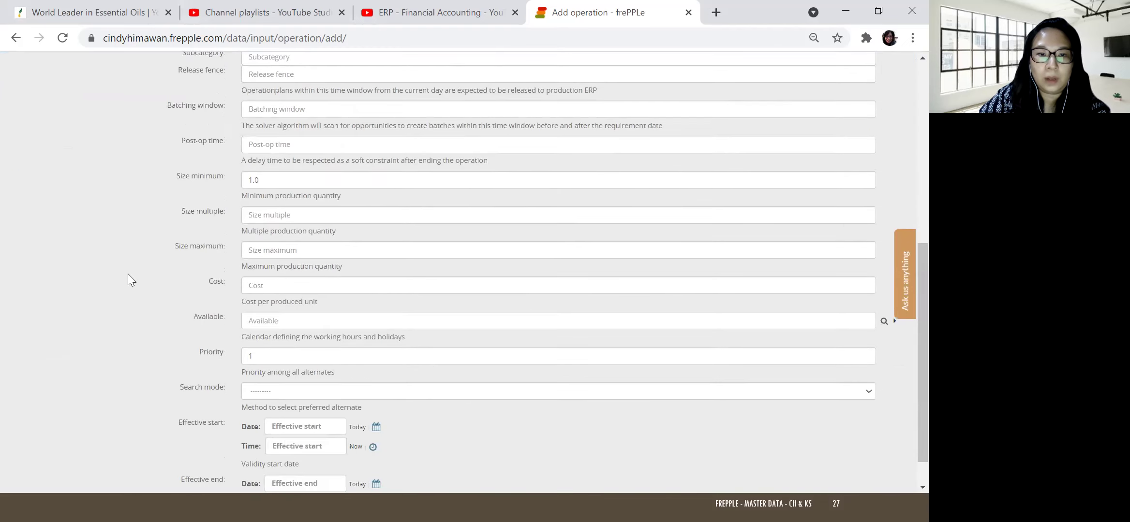
click(883, 322)
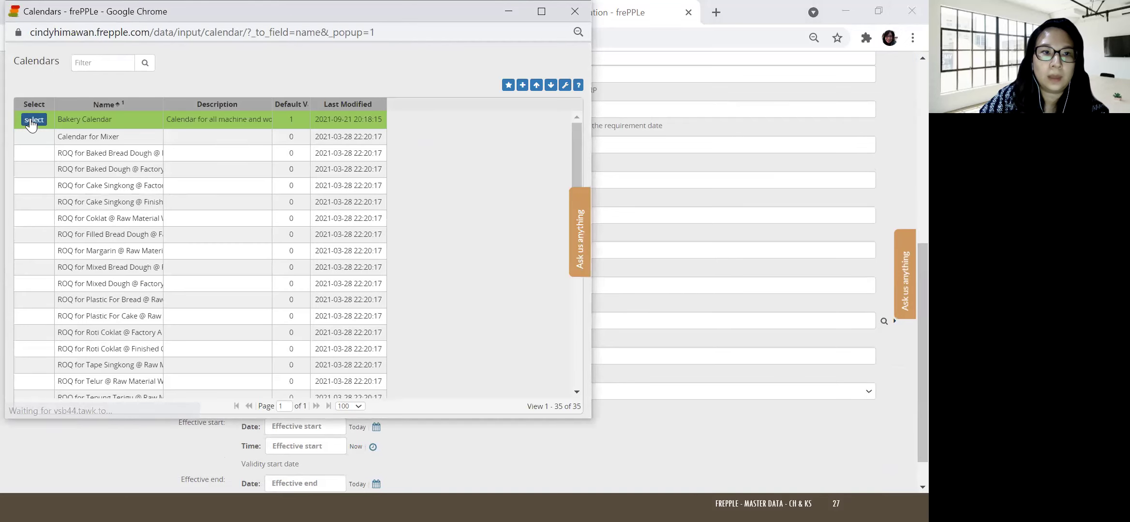
click(33, 120)
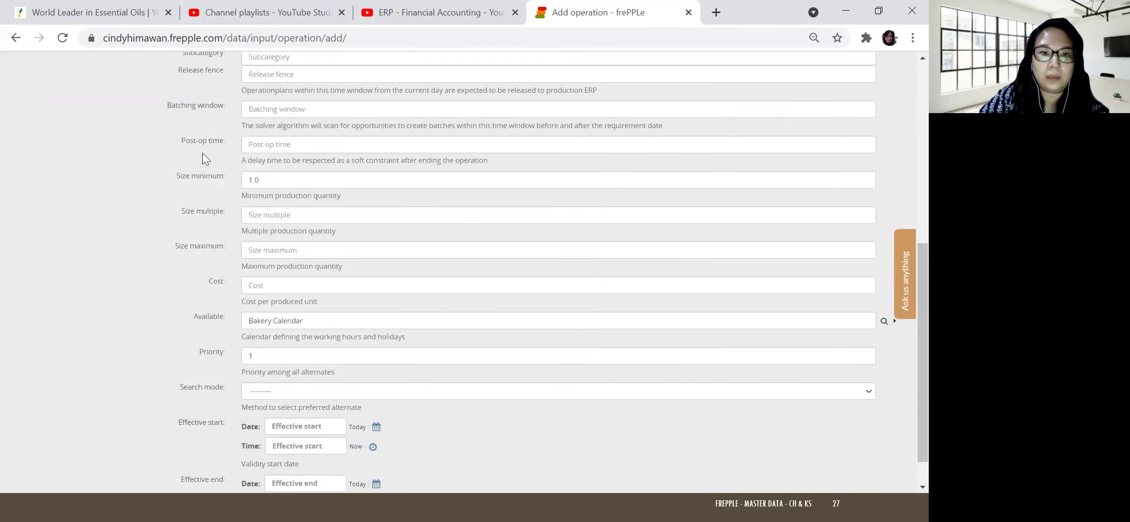
scroll(160, 209, up, 1)
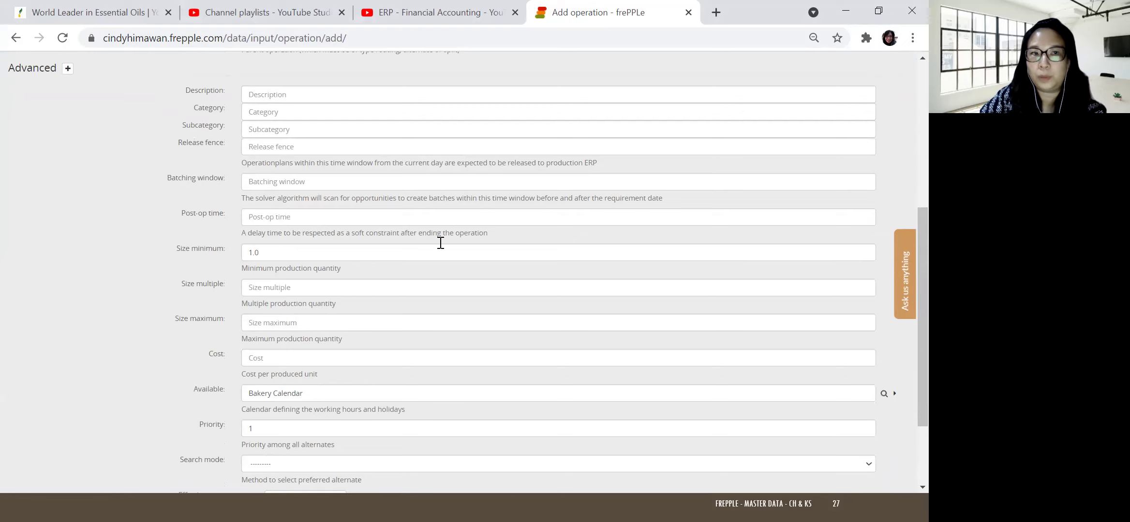
scroll(321, 330, down, 2)
scroll(323, 330, up, 2)
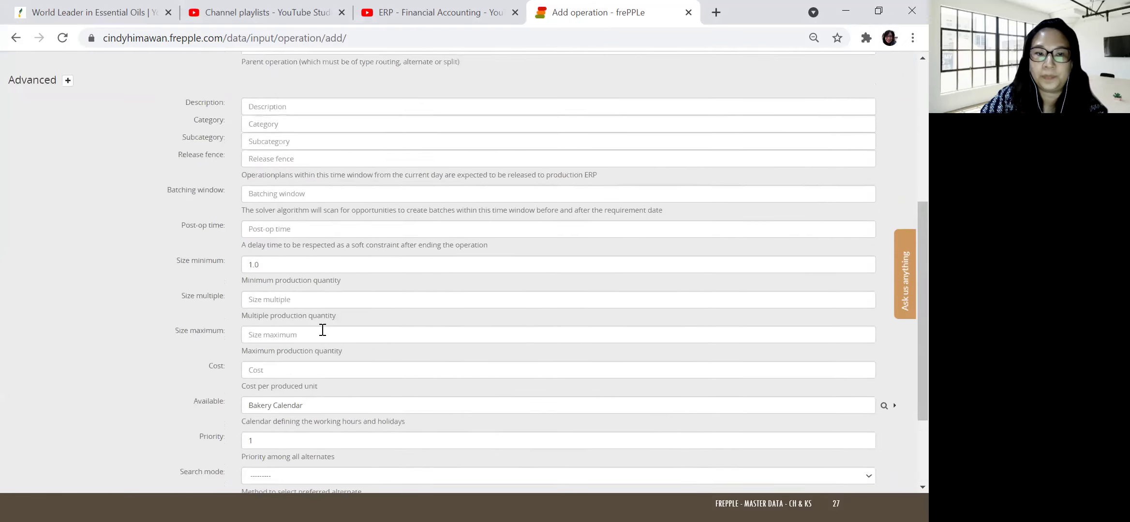
- Save the new operation Mengukus adonan
scroll(323, 330, up, 7)
click(23, 149)
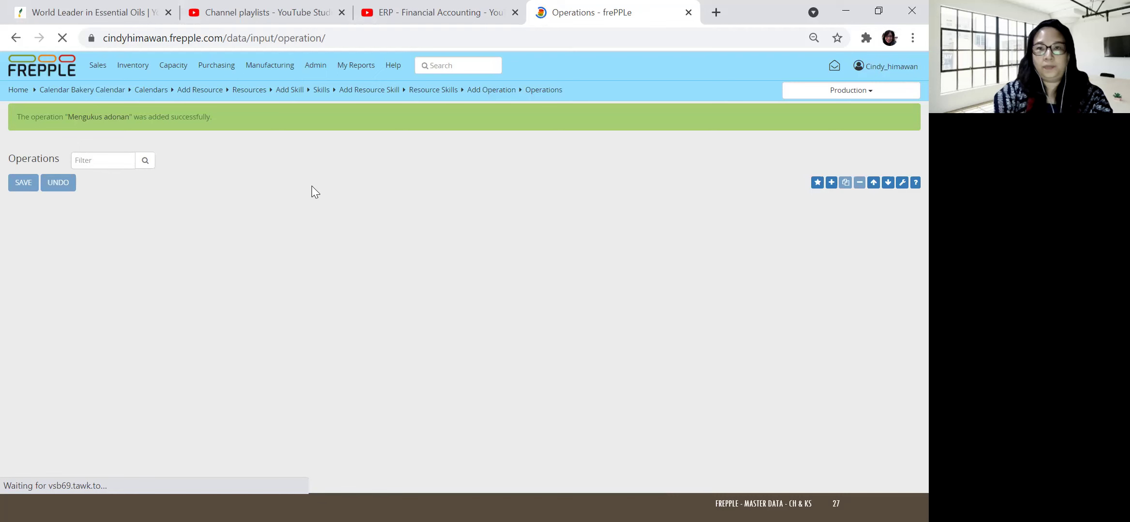
- Switch to the slideshow to review the Bolu Pisang and Brownies Kukus routing sheets and the Master Data Operation slide, and return to the operations list
key(alt+Tab)
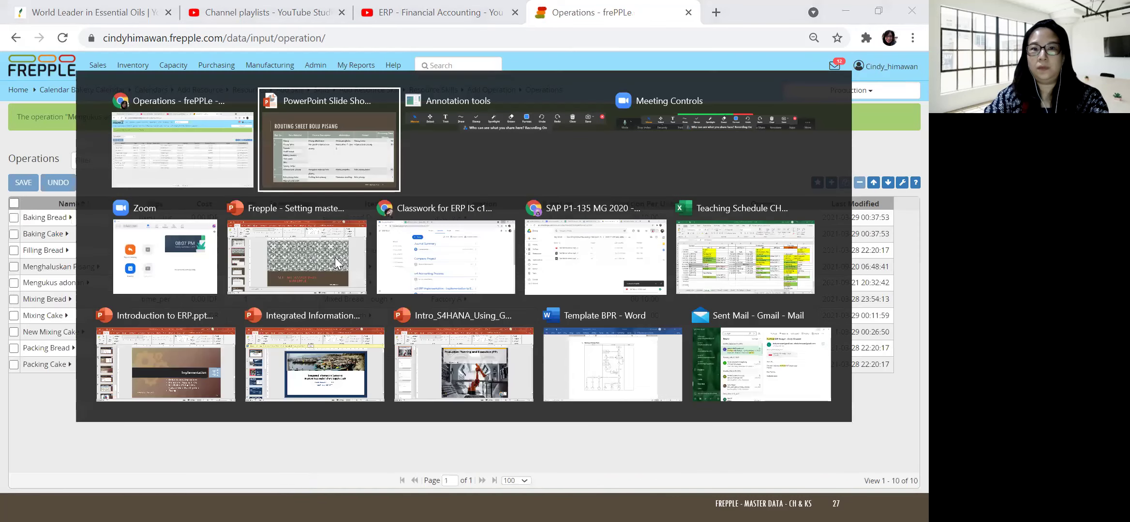
click(371, 142)
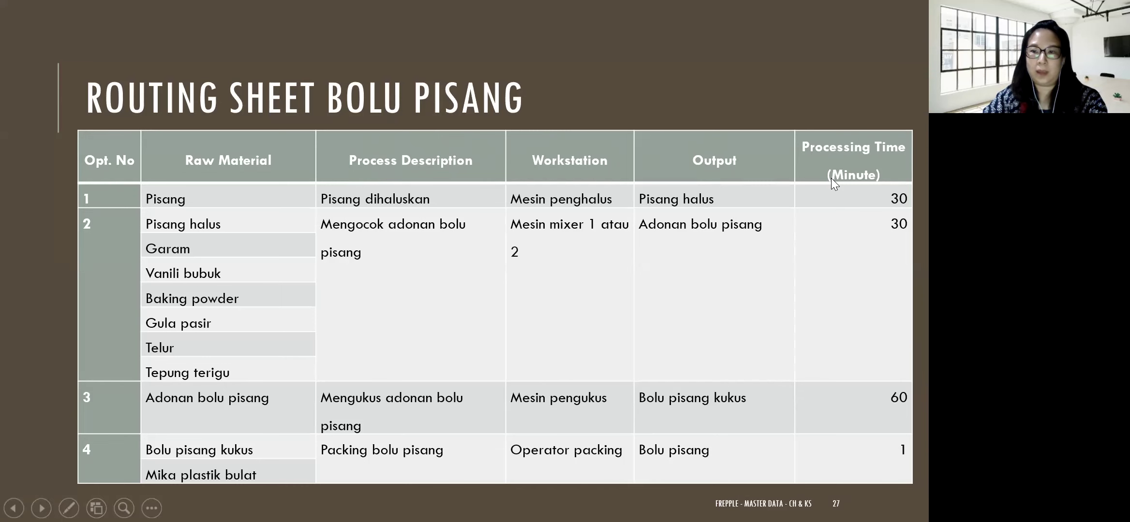
key(alt+Tab)
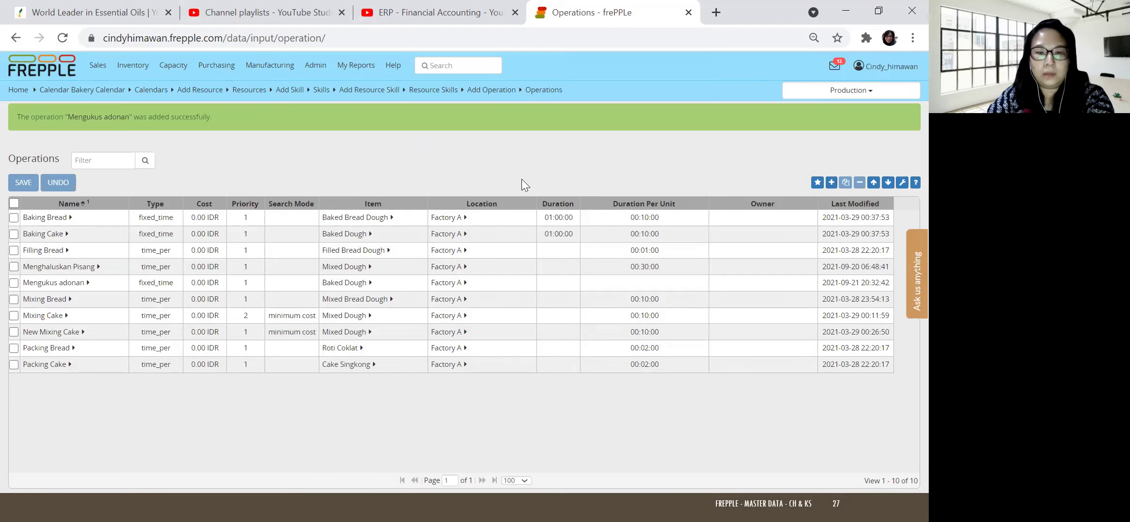
key(alt+Tab)
key(Right)
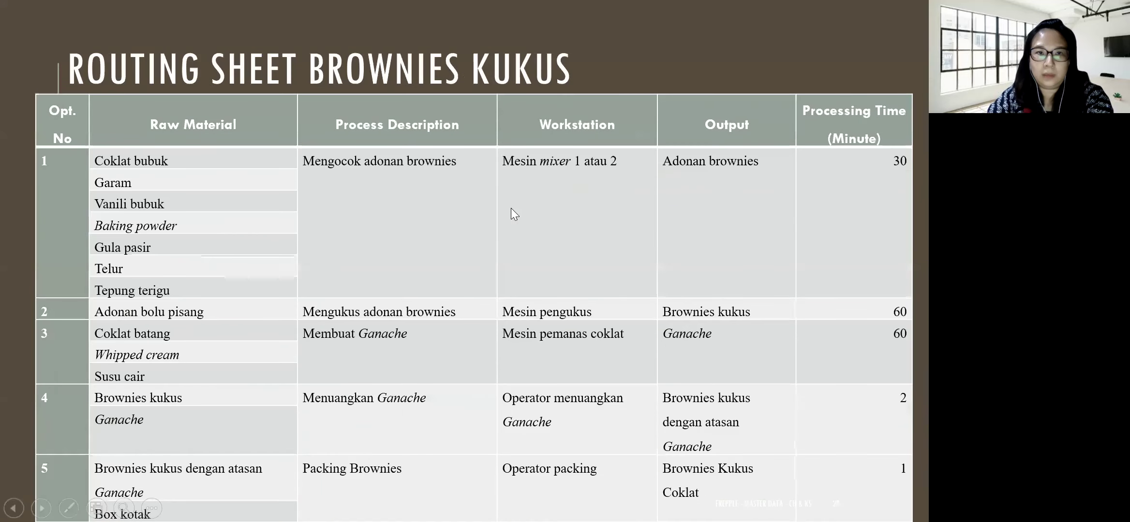
key(Right)
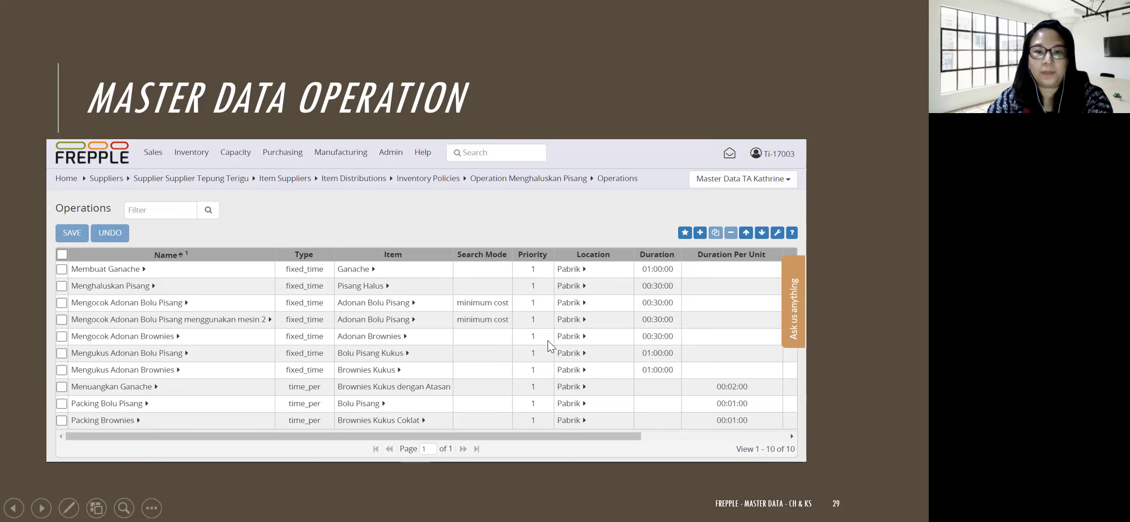
key(alt+Tab)
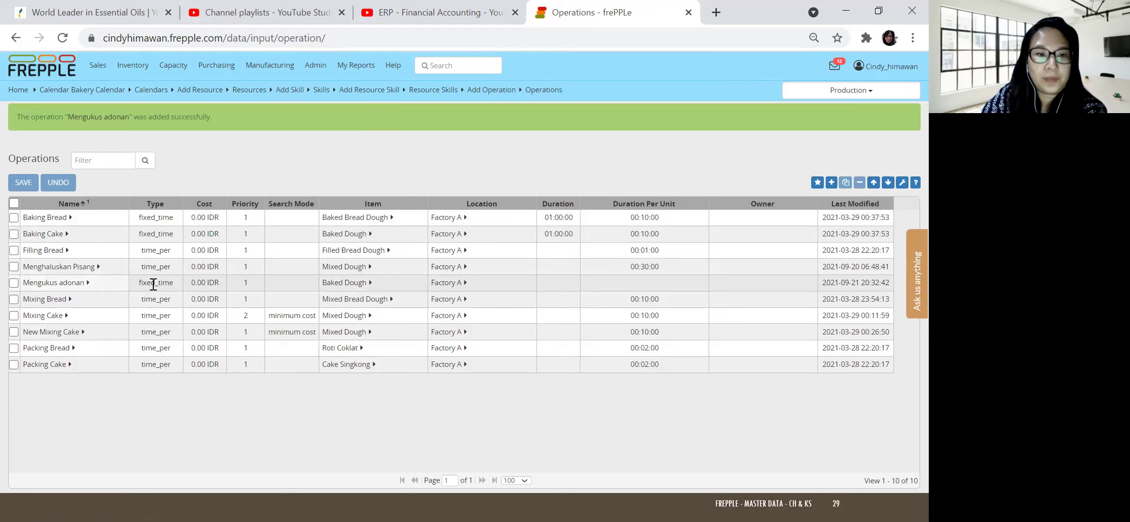
- Inspect the type, duration and duration per unit of Menghaluskan Pisang, and the type of Mengukus adonan, without changing them
click(153, 267)
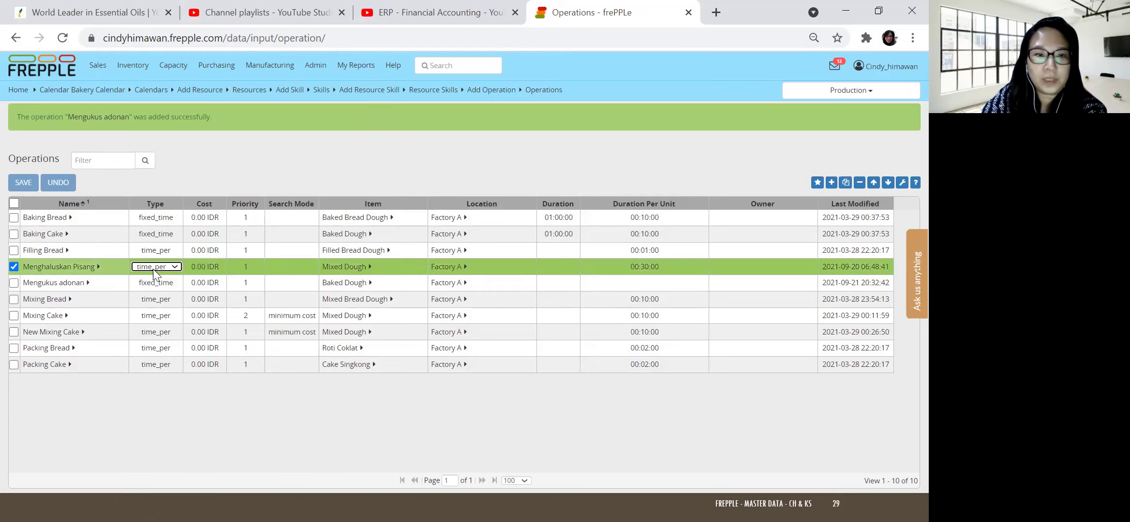
click(563, 266)
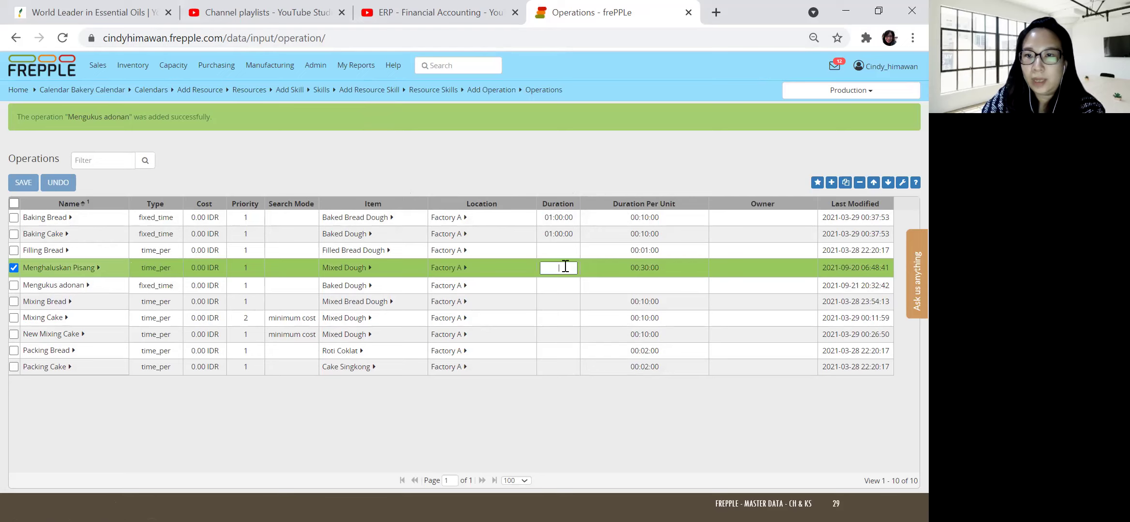
click(644, 267)
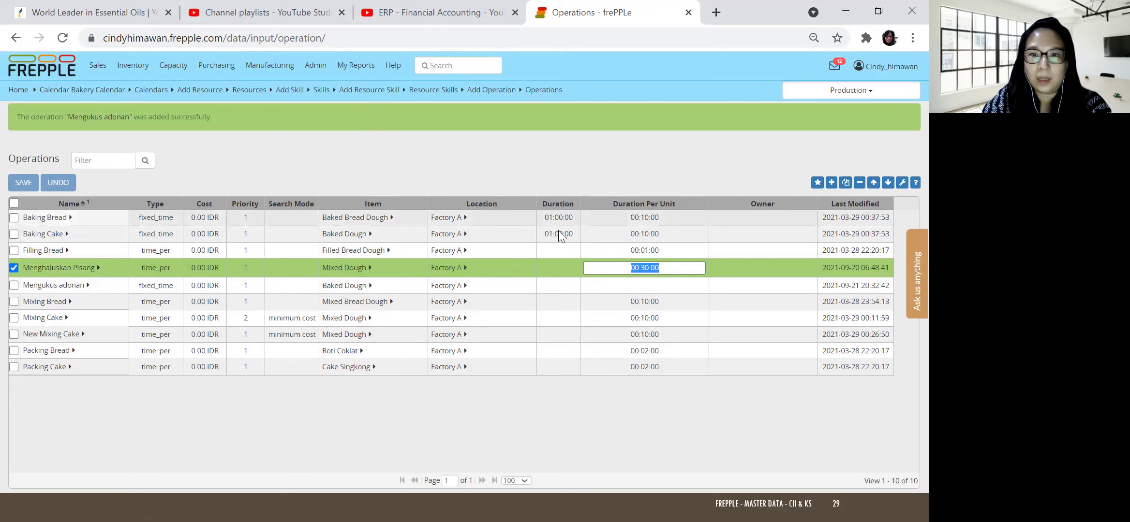
click(562, 155)
click(14, 267)
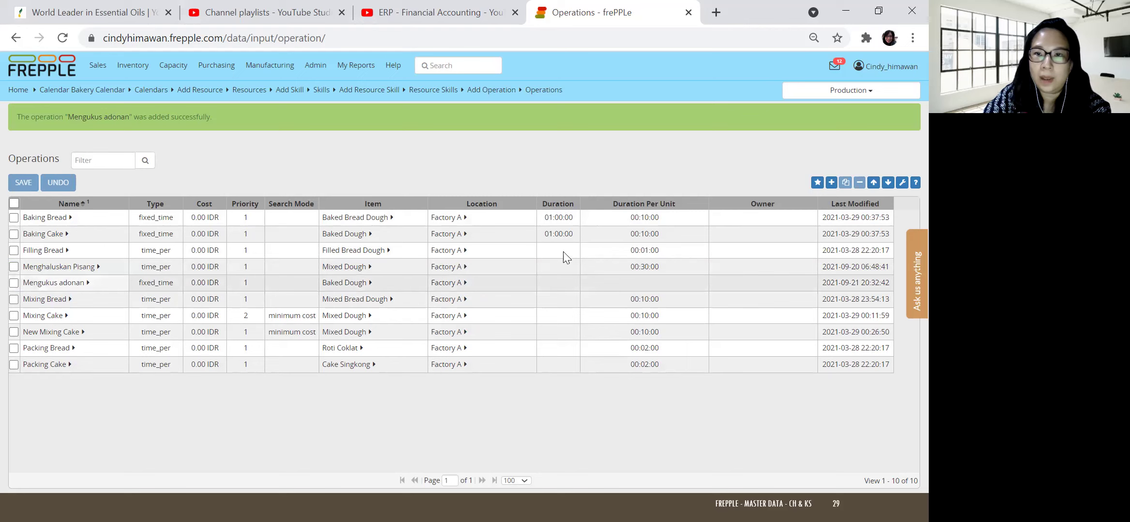
click(638, 265)
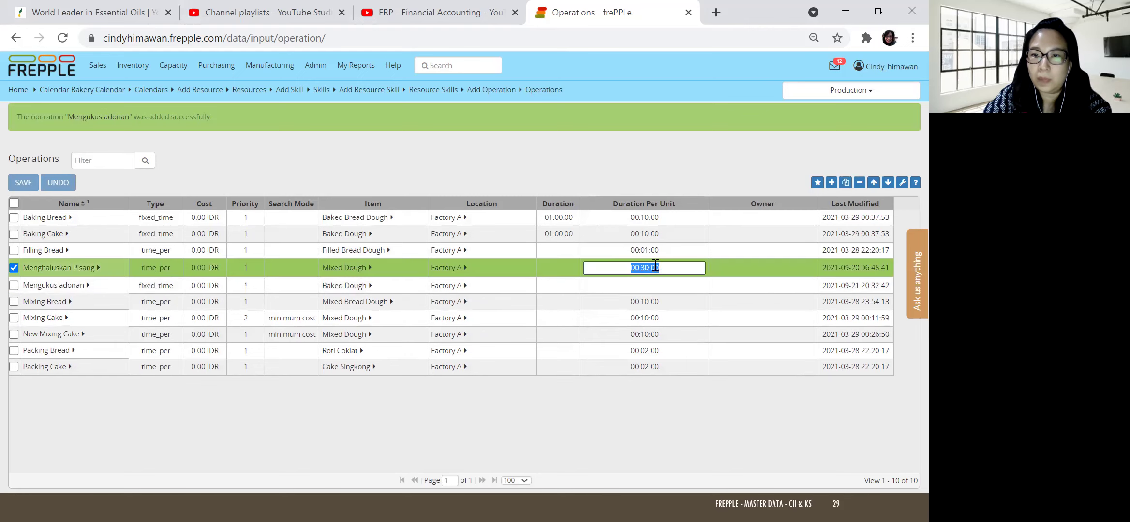
click(153, 285)
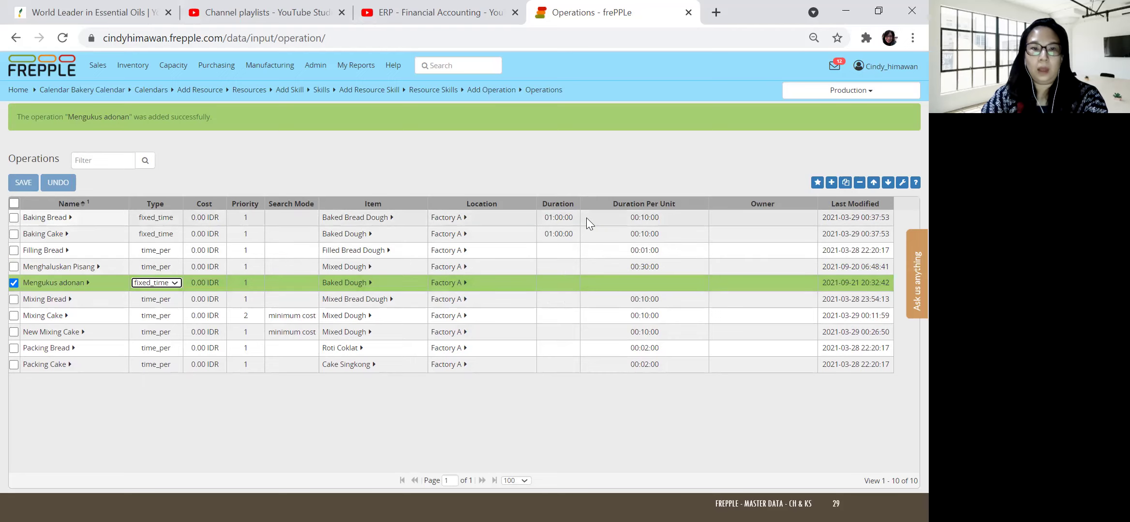
- Open the operation materials and annotate the Mixing Cake rows: underline the group, mark its ingredient items and tick the operation name
mouse_move(275, 62)
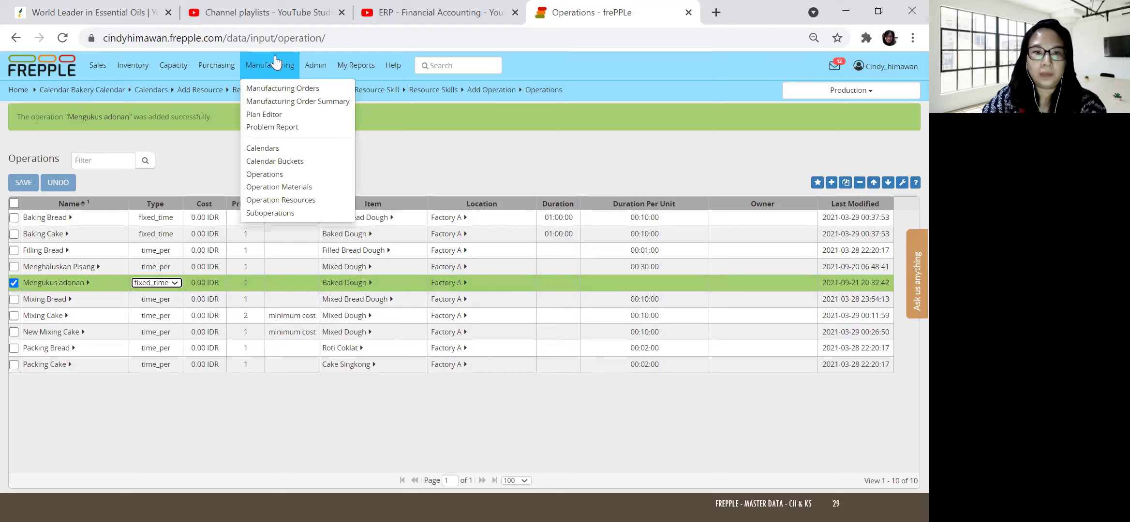
click(279, 191)
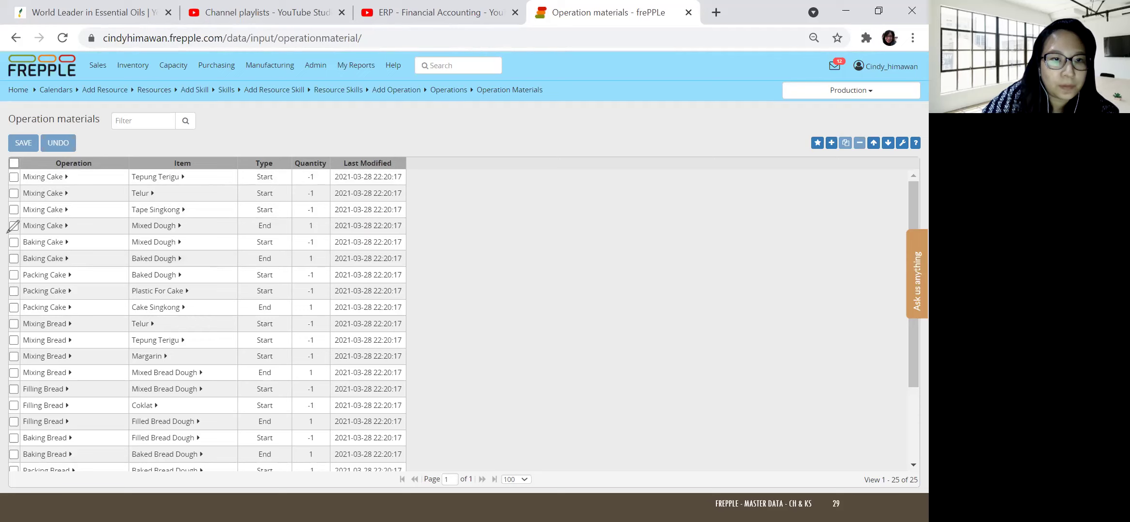
drag(5, 232, 173, 231)
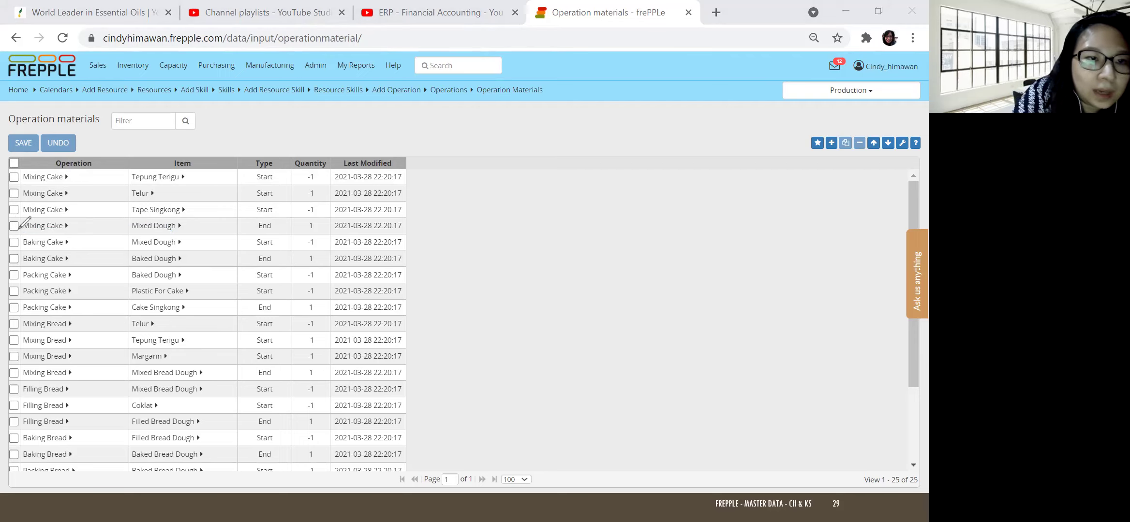
drag(7, 236, 236, 232)
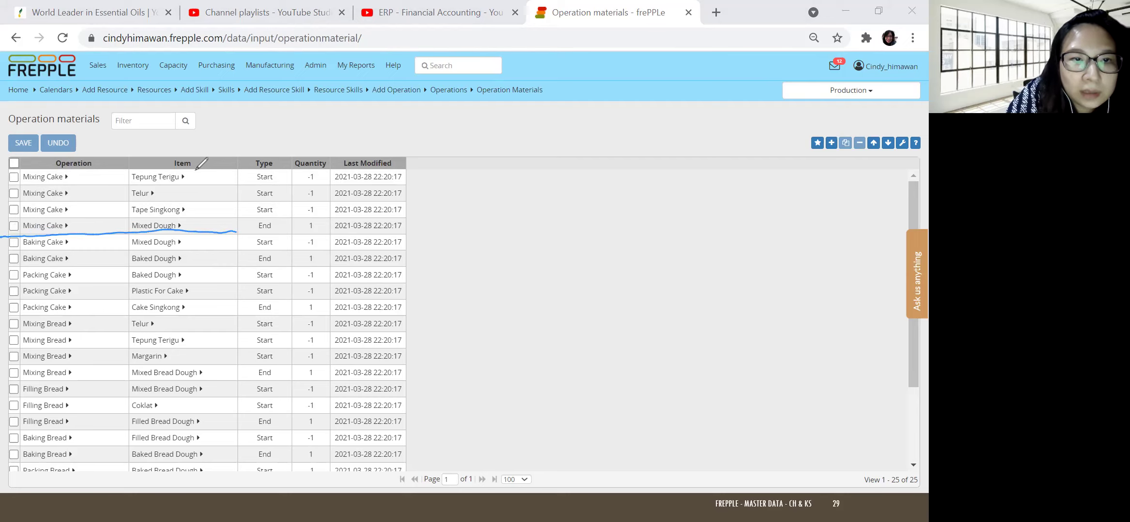
drag(197, 169, 192, 209)
drag(199, 169, 192, 211)
drag(83, 174, 95, 171)
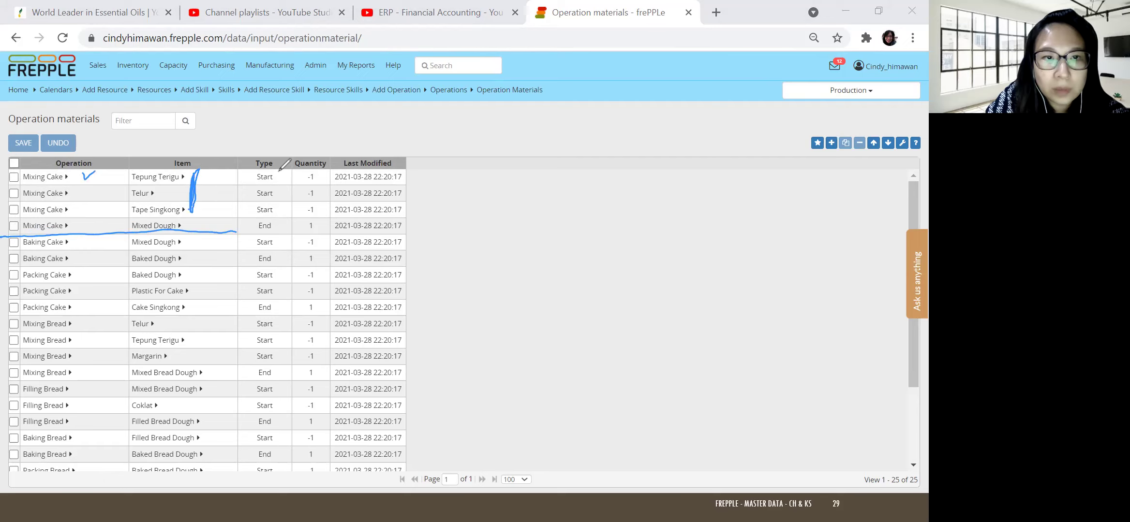
- Tick the Start types and -1 quantities of the Mixing Cake ingredients, and circle Mixed Dough, End and 1 with the note SFG
drag(280, 175, 286, 172)
mouse_move(278, 207)
mouse_down()
mouse_move(331, 168)
mouse_move(326, 190)
mouse_up()
drag(321, 209, 329, 207)
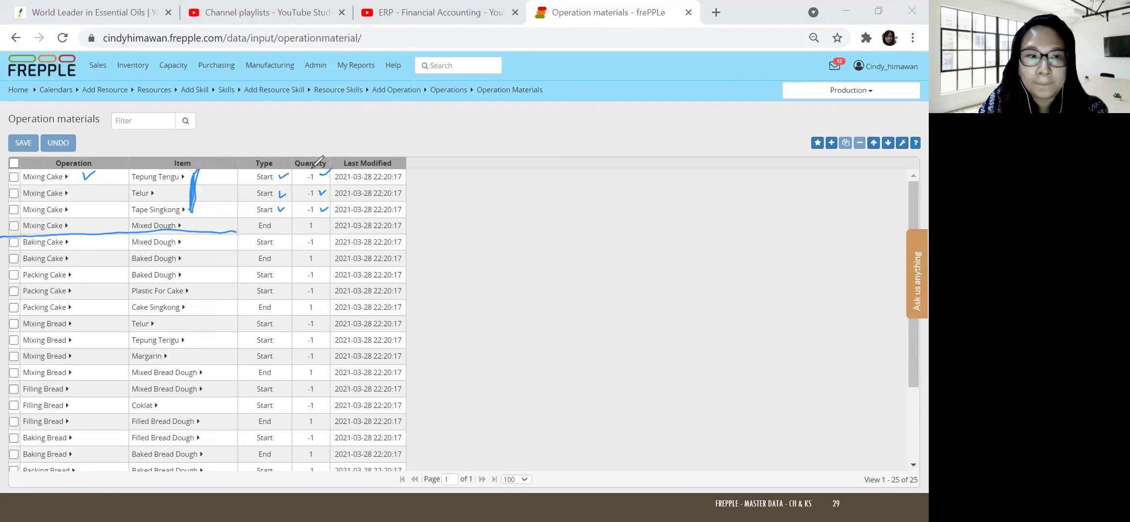
mouse_move(187, 216)
mouse_down()
mouse_move(128, 231)
mouse_move(193, 213)
mouse_move(211, 227)
mouse_move(230, 214)
mouse_move(226, 224)
mouse_up()
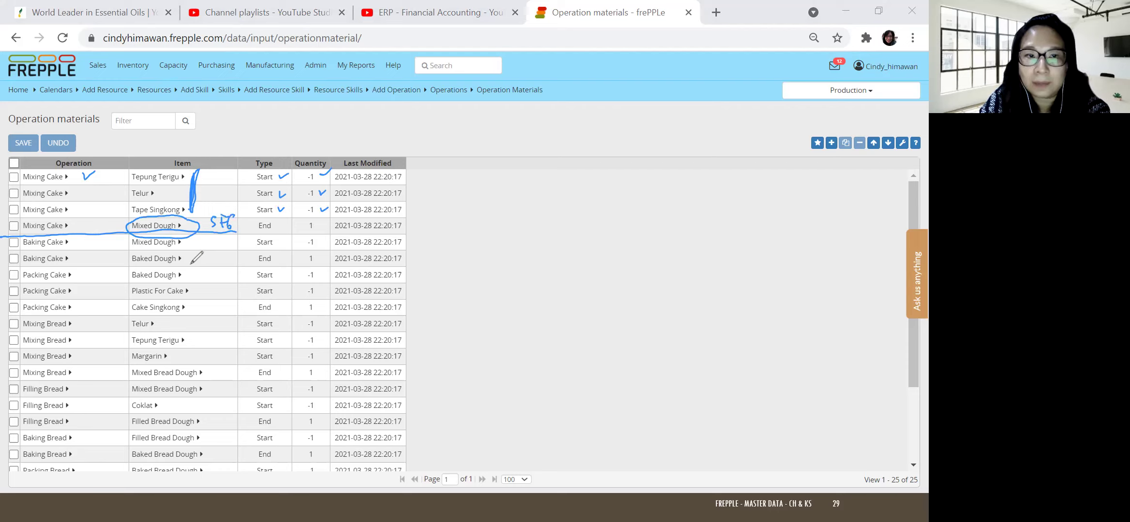
mouse_move(279, 219)
mouse_down()
mouse_move(260, 218)
mouse_move(319, 218)
mouse_move(305, 231)
mouse_up()
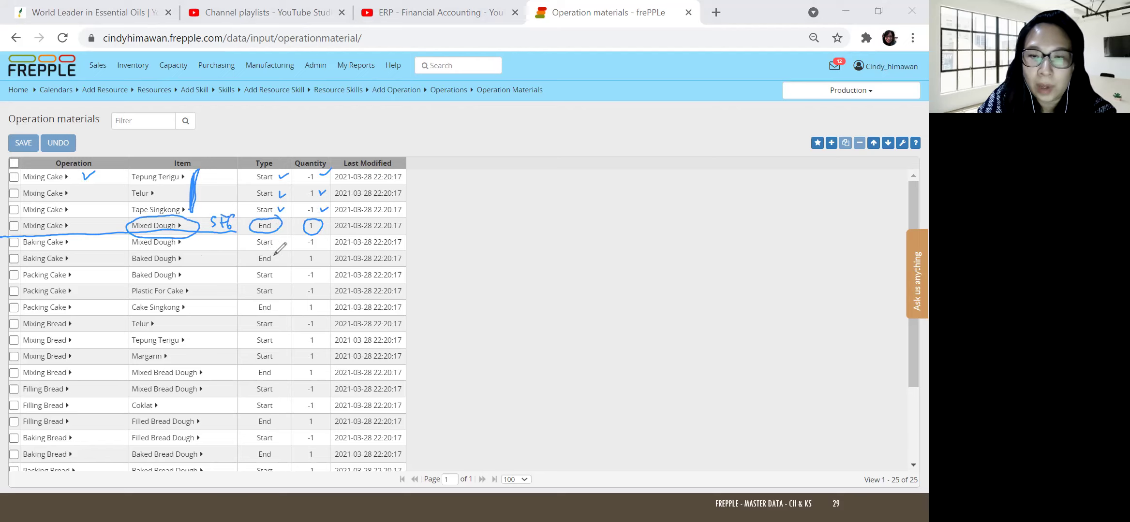
- Handwrite the ingredient list Flour, Egg and Casava in the blank area beside the table
mouse_move(459, 189)
mouse_down()
mouse_move(458, 210)
mouse_move(469, 188)
mouse_up()
drag(459, 200, 468, 198)
drag(478, 200, 504, 195)
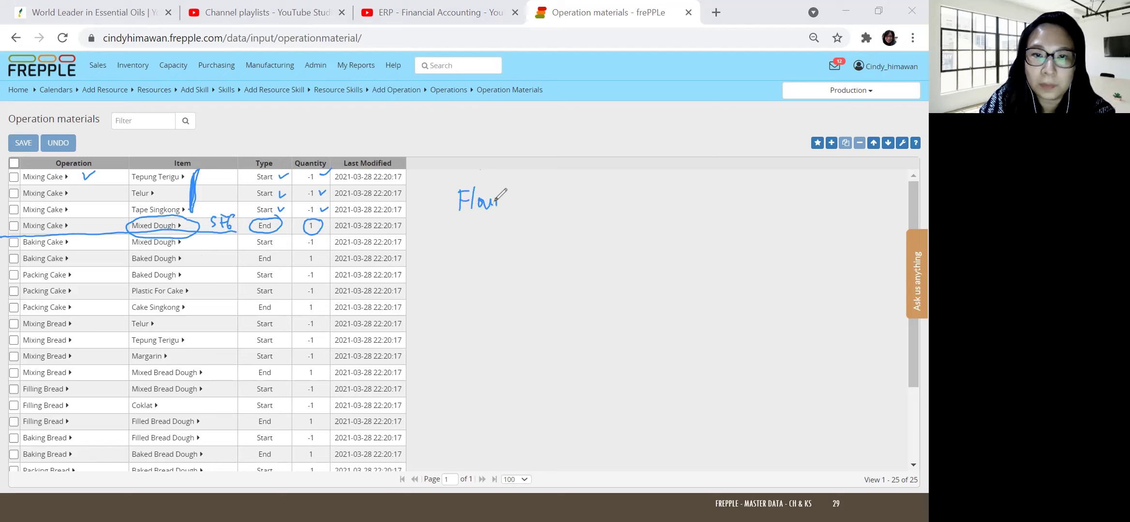
mouse_move(467, 224)
mouse_down()
mouse_move(488, 235)
mouse_move(503, 227)
mouse_move(468, 268)
mouse_move(492, 254)
mouse_move(516, 261)
mouse_up()
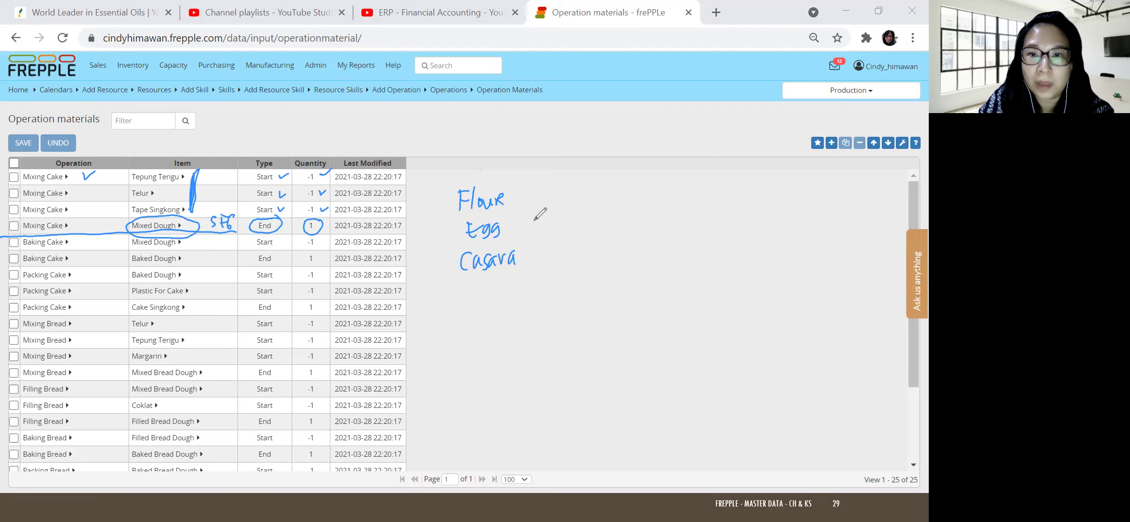
- Draw an arrow labelled mixing from the ingredient list and write Mixed dough as its output
drag(577, 219, 583, 223)
mouse_move(544, 194)
mouse_down()
mouse_move(554, 207)
mouse_move(605, 204)
mouse_move(631, 225)
mouse_up()
mouse_move(635, 213)
mouse_down()
mouse_move(635, 225)
mouse_move(660, 224)
mouse_up()
mouse_move(671, 215)
mouse_down()
mouse_move(673, 198)
mouse_move(674, 220)
mouse_up()
drag(625, 245, 673, 249)
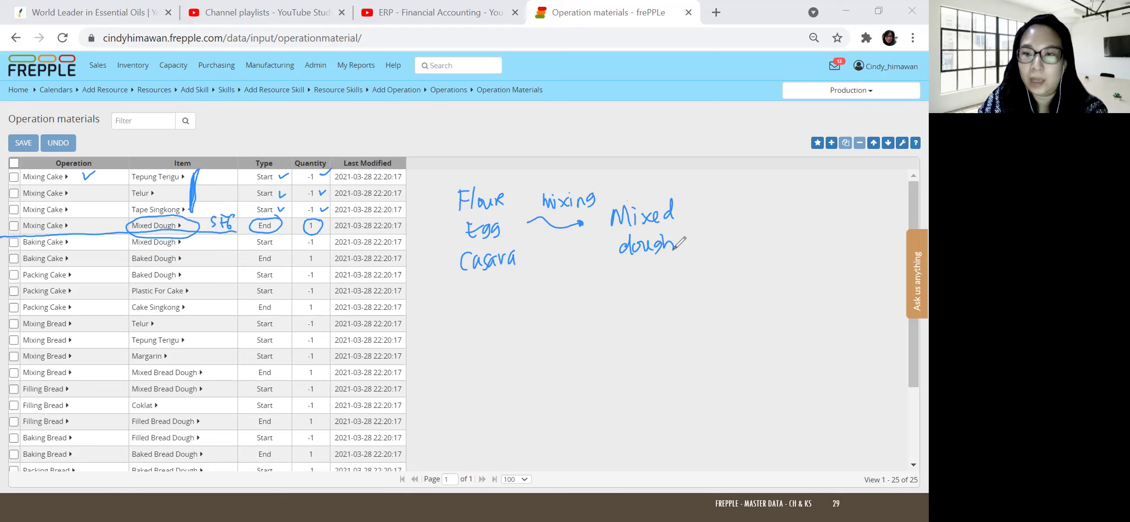
- Write a circled RM below the ingredients and a circled, double-underlined SFG below Mixed dough
drag(464, 296, 464, 312)
drag(464, 295, 474, 311)
mouse_move(477, 301)
mouse_down()
mouse_move(487, 308)
mouse_move(503, 291)
mouse_up()
drag(646, 283, 644, 302)
drag(640, 286, 654, 291)
mouse_move(669, 282)
mouse_down()
mouse_move(665, 293)
mouse_move(624, 290)
mouse_move(675, 267)
mouse_up()
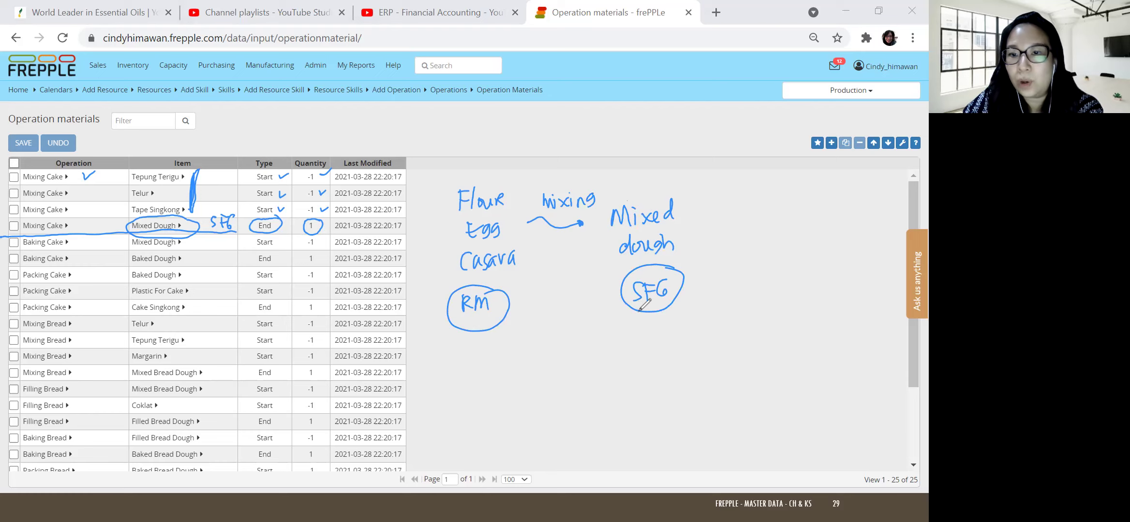
mouse_move(633, 321)
mouse_down()
mouse_move(672, 318)
mouse_move(635, 323)
mouse_up()
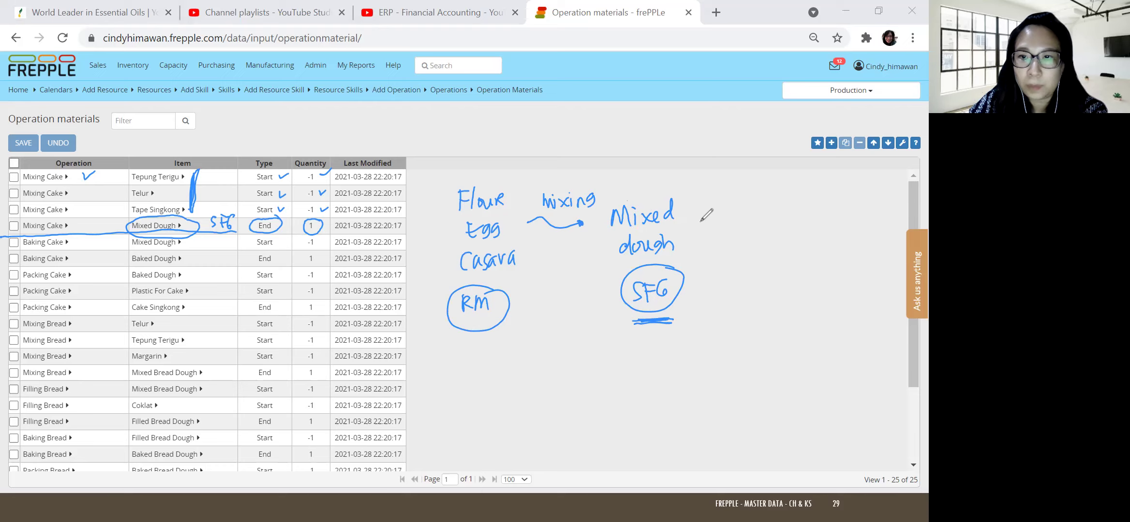
- Draw an arrow leading on from Mixed dough, label it Baking and underline the label
drag(690, 225, 735, 229)
mouse_move(697, 186)
mouse_down()
mouse_move(707, 194)
mouse_move(698, 208)
mouse_move(756, 196)
mouse_up()
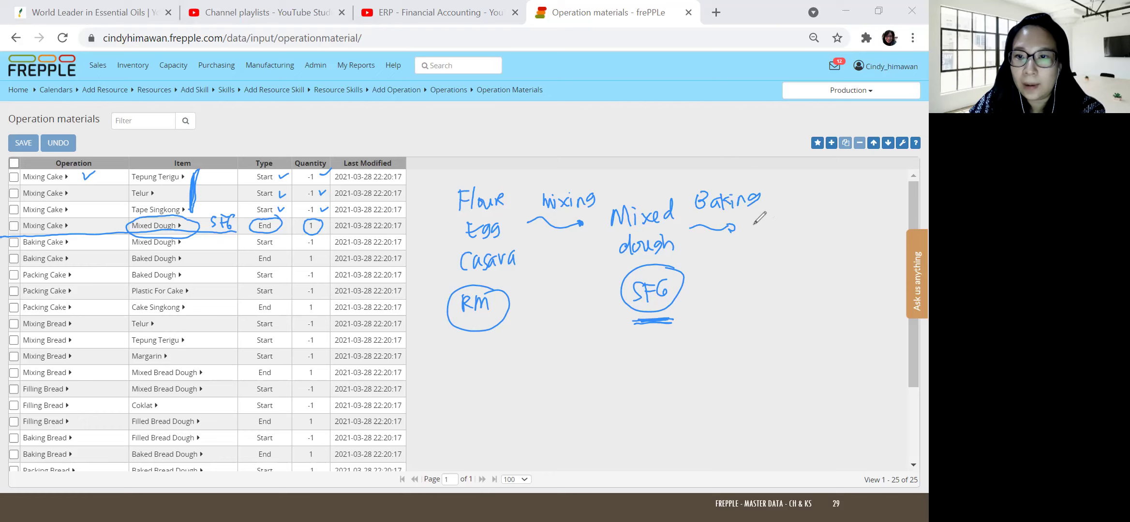
click(687, 188)
drag(698, 216, 744, 214)
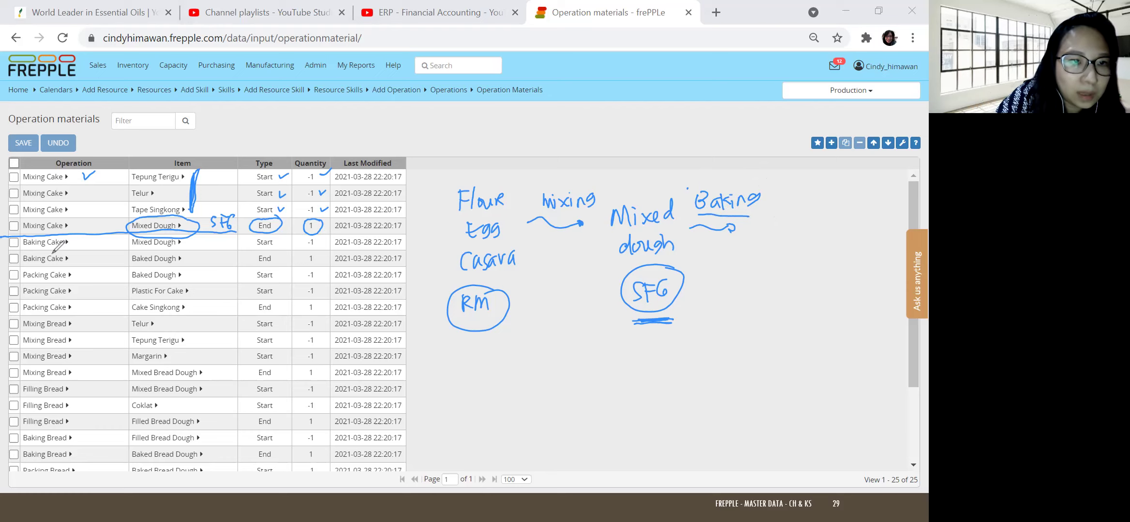
- Underline the Baking Cake rows in the table, and extend the flow sketch with a circled RM under Mixed dough and Baked Dough marked SFG
drag(4, 266, 344, 266)
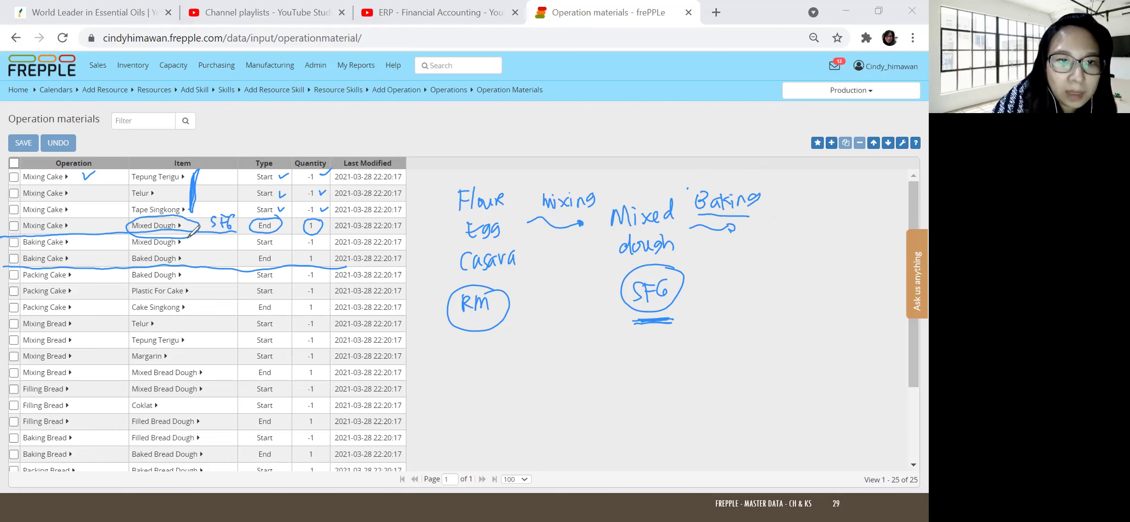
click(201, 241)
mouse_move(657, 365)
mouse_down()
mouse_move(659, 346)
mouse_move(688, 363)
mouse_move(645, 375)
mouse_move(689, 332)
mouse_up()
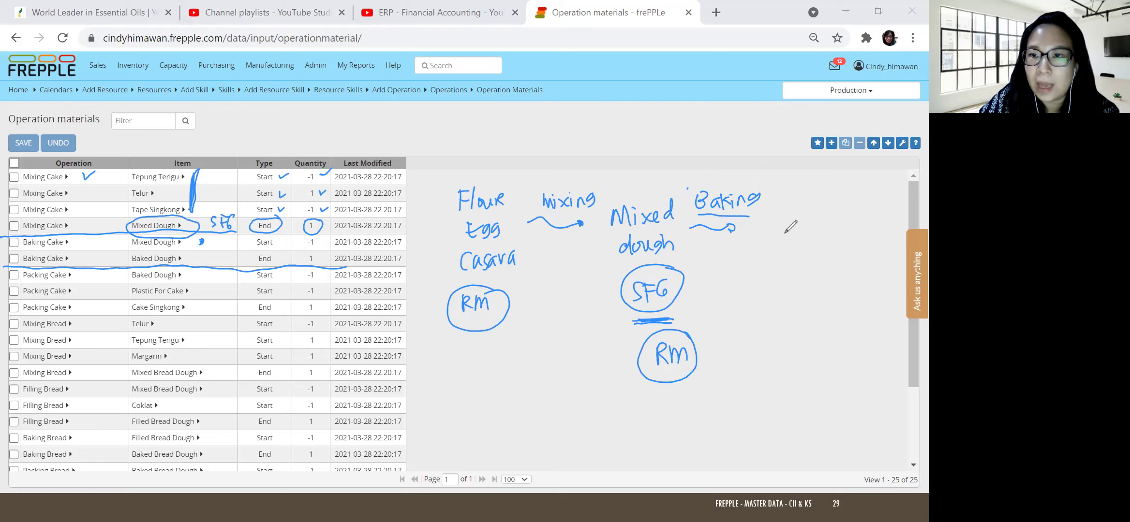
mouse_move(779, 225)
mouse_down()
mouse_move(779, 209)
mouse_move(788, 213)
mouse_move(781, 226)
mouse_move(801, 224)
mouse_move(830, 220)
mouse_move(829, 204)
mouse_move(792, 245)
mouse_move(827, 255)
mouse_up()
mouse_move(780, 342)
mouse_down()
mouse_move(818, 334)
mouse_move(822, 317)
mouse_move(770, 338)
mouse_up()
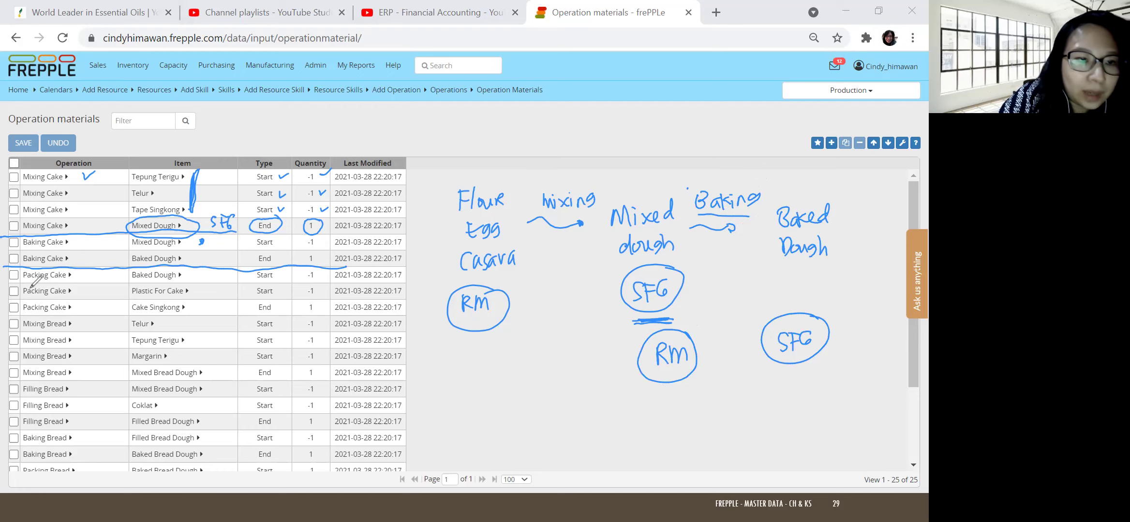
- Underline the Packing Cake rows in the table, and draw an arrow from Baked Dough with the underlined label Packing
click(5, 316)
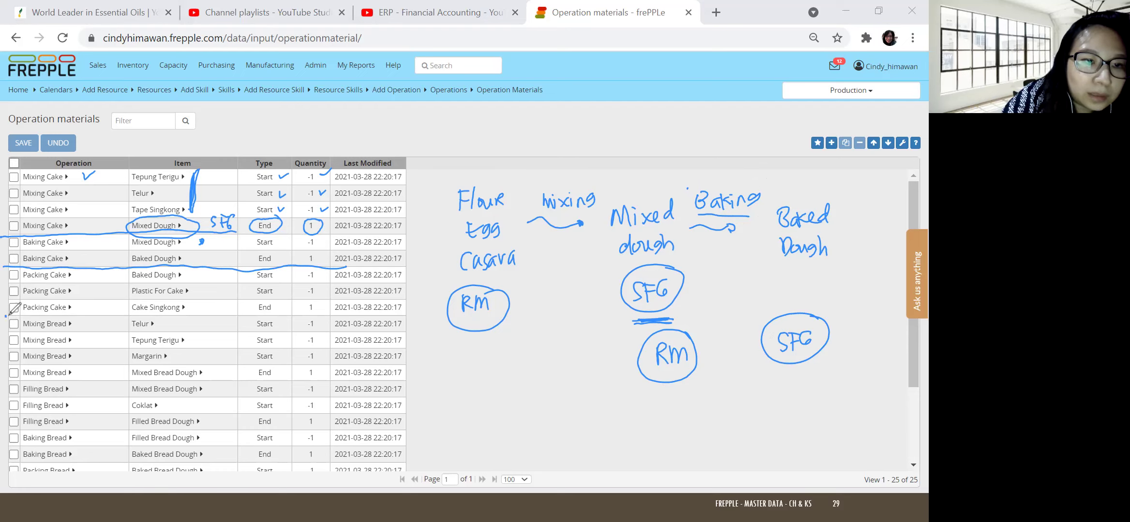
drag(10, 315, 212, 315)
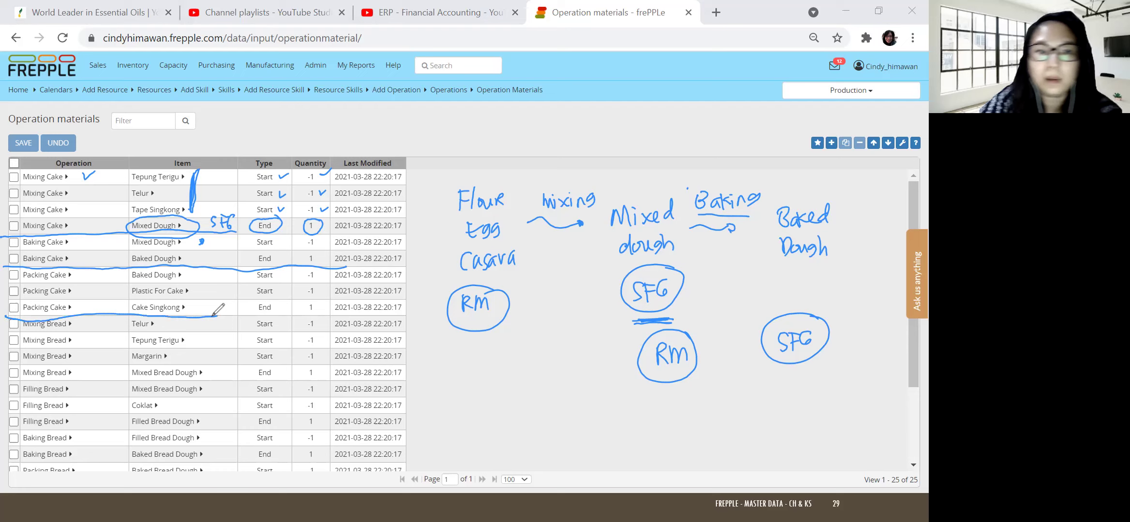
drag(829, 232, 885, 235)
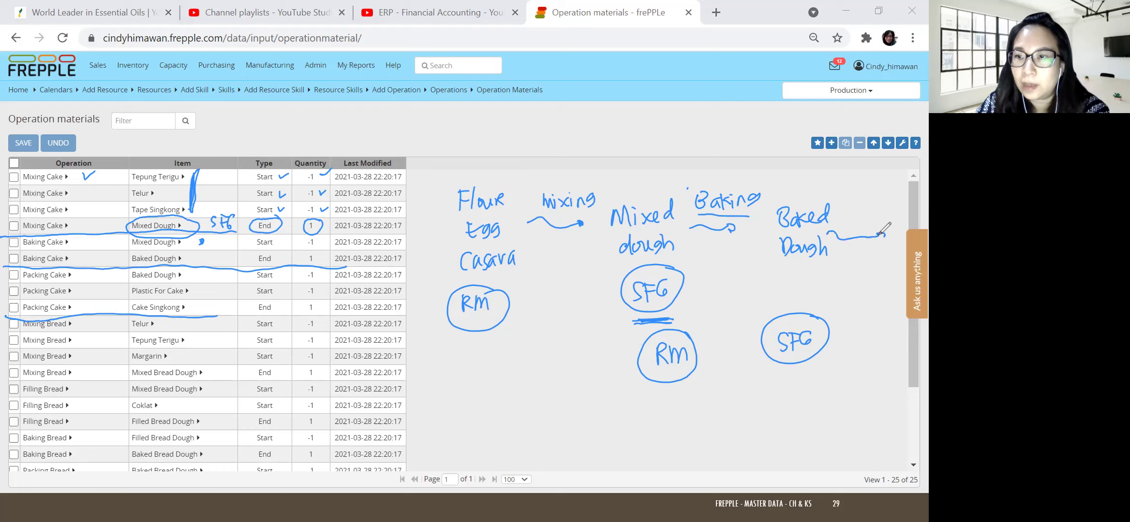
drag(844, 204, 903, 219)
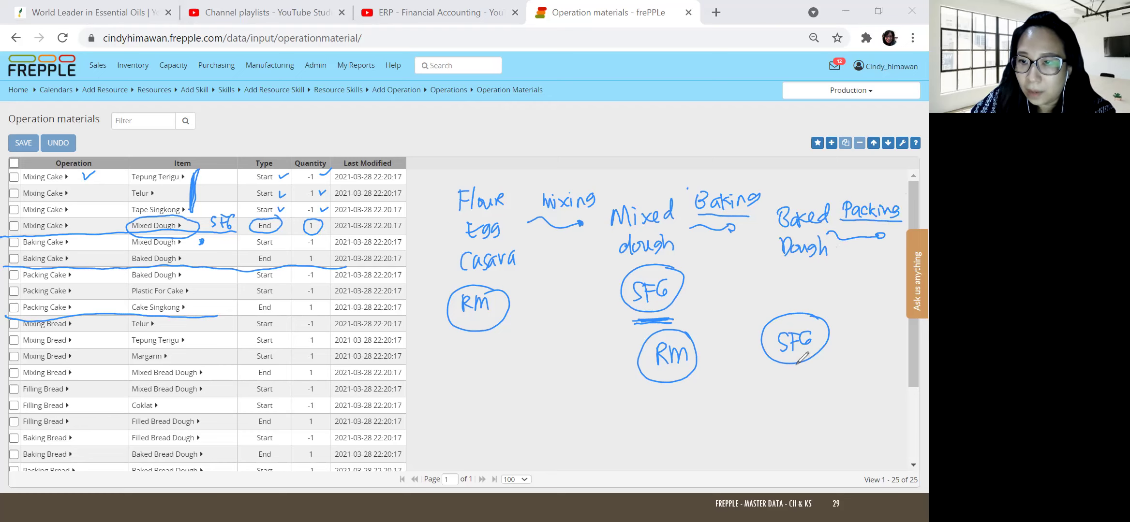
- Mark the packing inputs: a circled RM below Baked Dough's SFG, circled Start and -1, underlined Plastic For Cake, and the note plastic
mouse_move(782, 377)
mouse_down()
mouse_move(825, 375)
mouse_move(769, 375)
mouse_move(764, 398)
mouse_up()
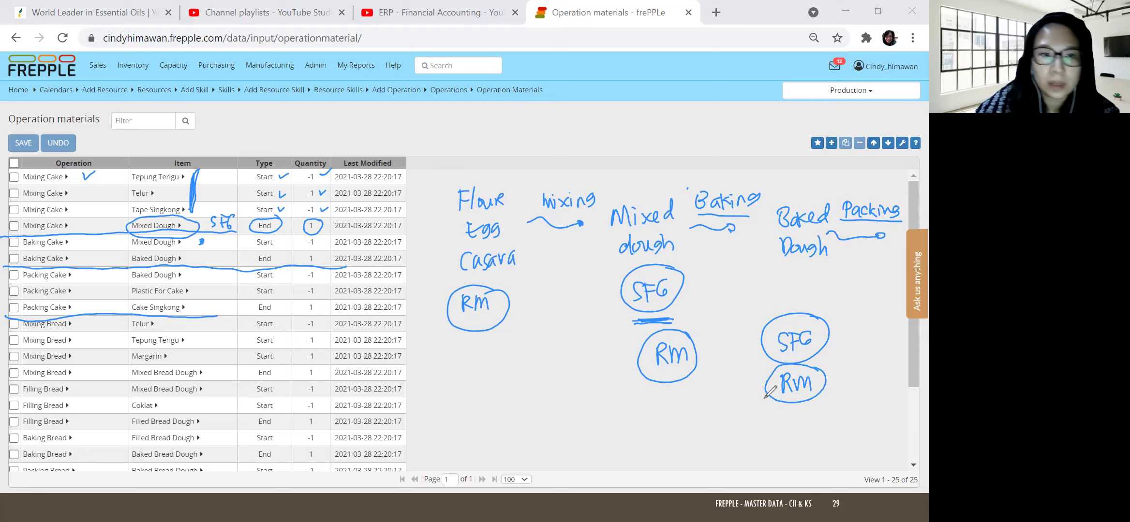
drag(278, 269, 319, 266)
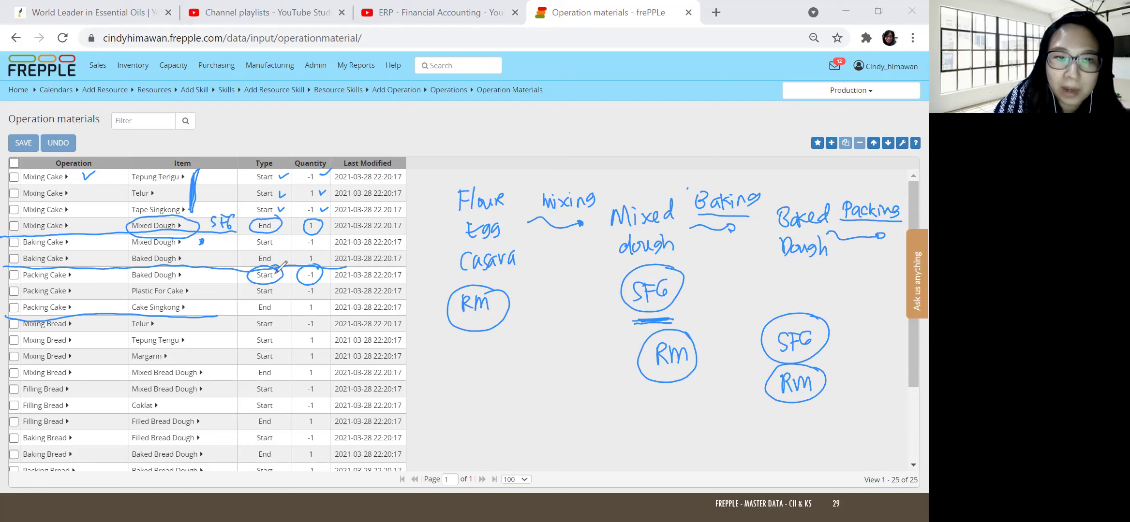
drag(135, 296, 186, 296)
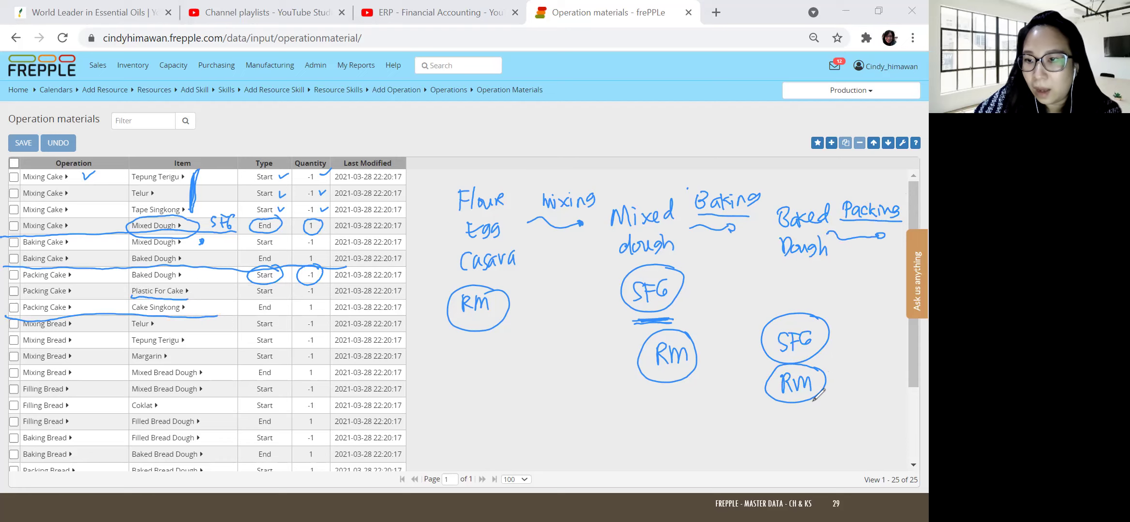
drag(833, 390, 871, 398)
click(794, 415)
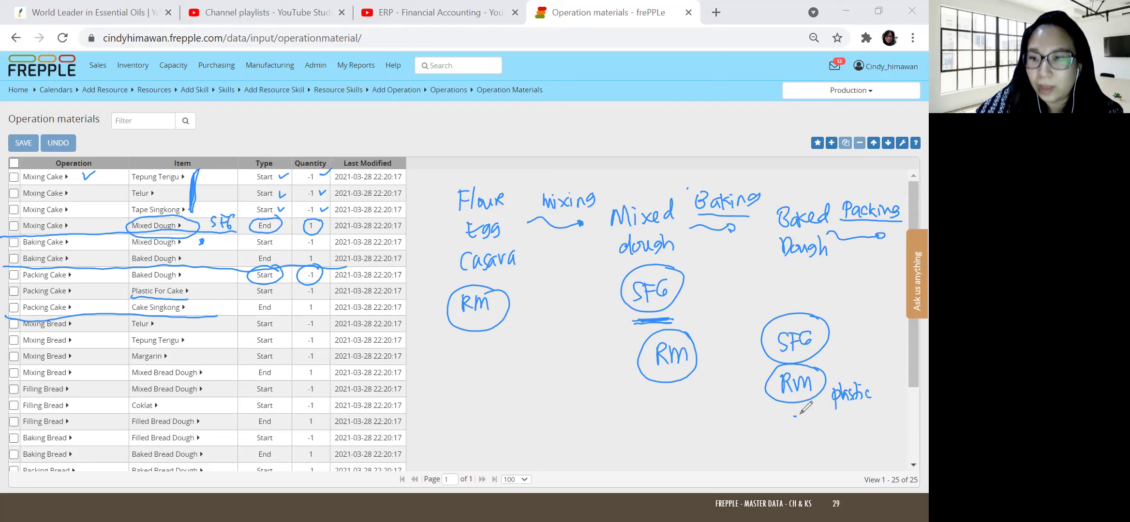
- Write cake as the packing output and draw an arrow from it down to a circled FG
mouse_move(858, 369)
mouse_down()
mouse_move(905, 368)
mouse_move(881, 442)
mouse_move(893, 419)
mouse_up()
drag(880, 431, 888, 430)
mouse_move(904, 417)
mouse_down()
mouse_move(902, 437)
mouse_move(885, 410)
mouse_move(909, 412)
mouse_up()
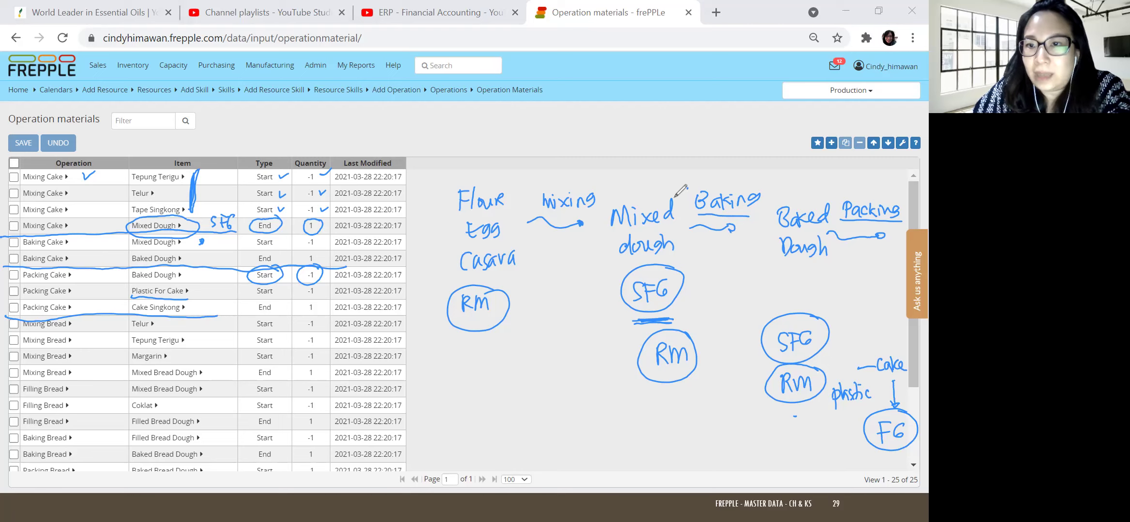
- Draw boxes around Mixed dough and Baked Dough in the flow sketch, and clear all annotations
drag(603, 200, 683, 237)
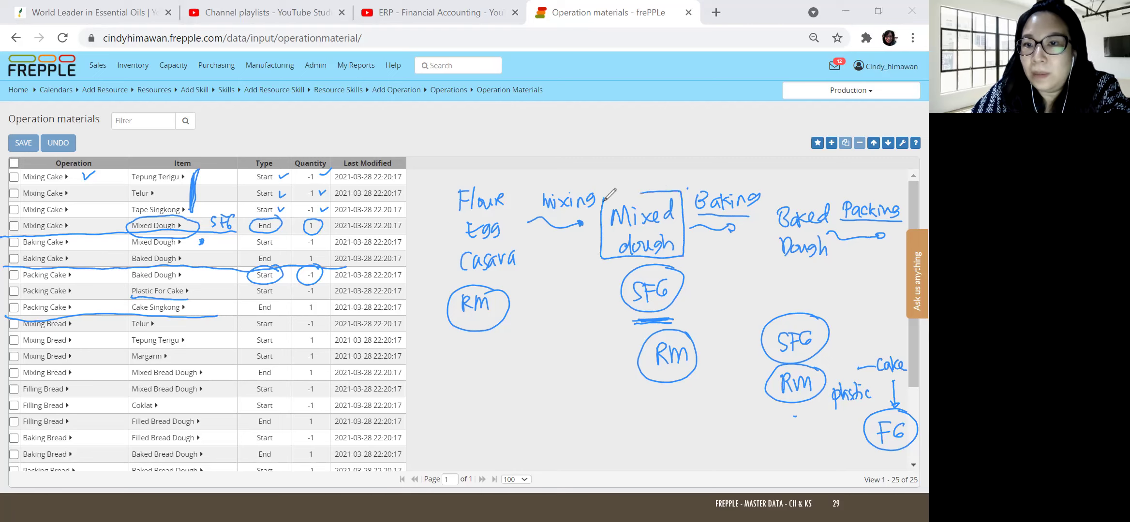
mouse_move(772, 203)
mouse_down()
mouse_move(832, 268)
mouse_move(763, 199)
mouse_up()
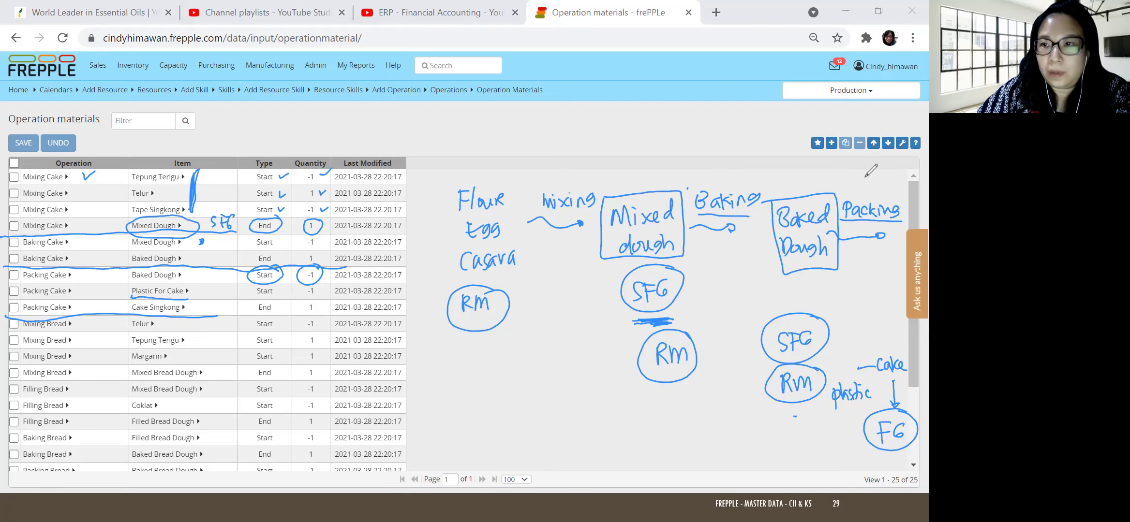
key(e)
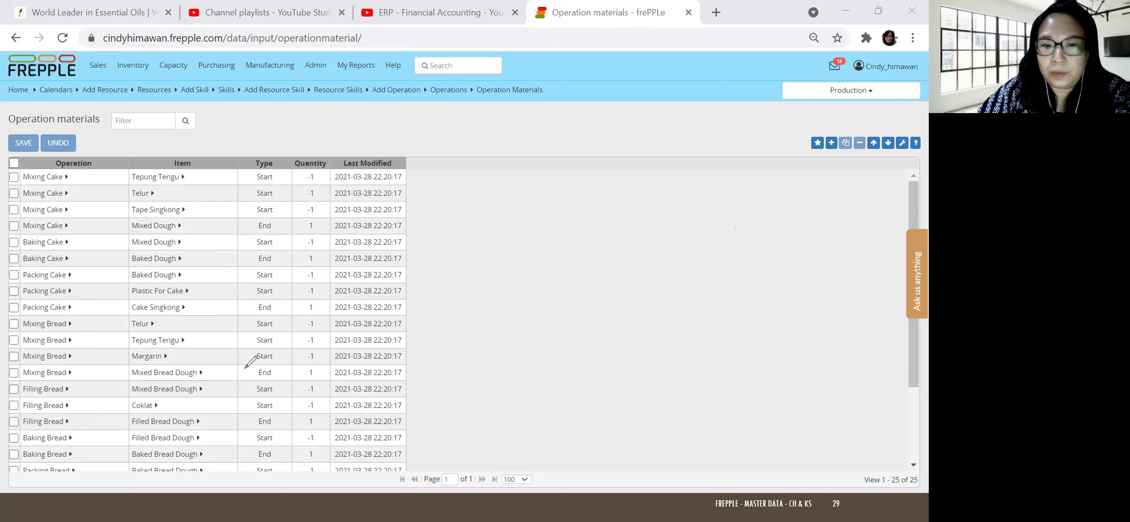
- View the blank form for adding an operation material and return to the operation materials list
click(832, 143)
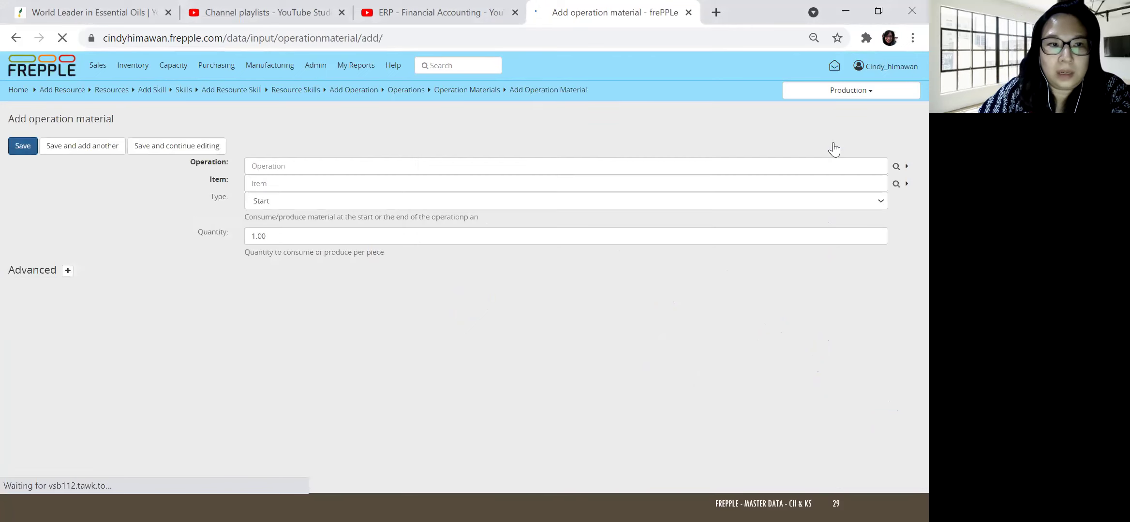
click(288, 163)
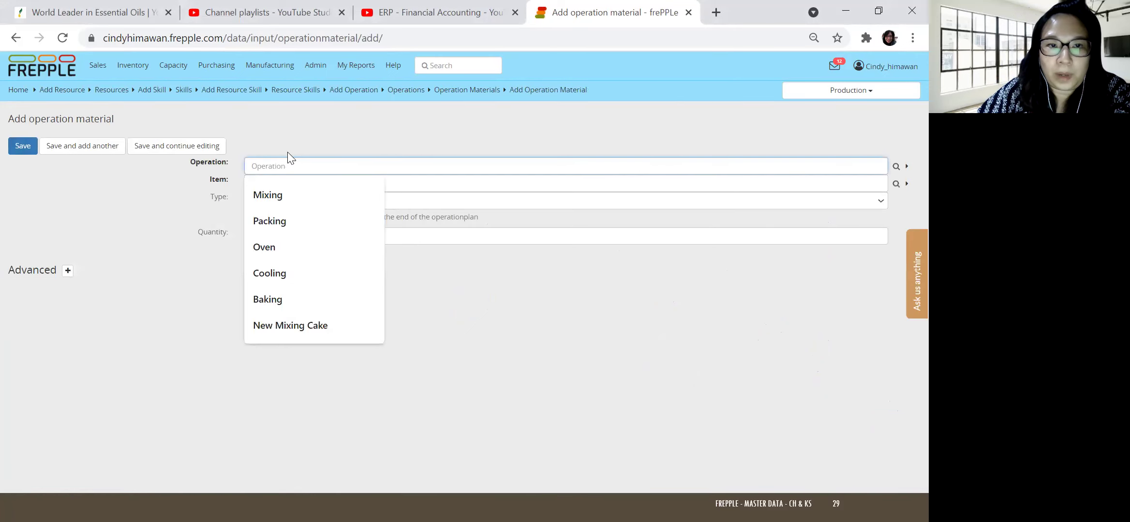
click(275, 175)
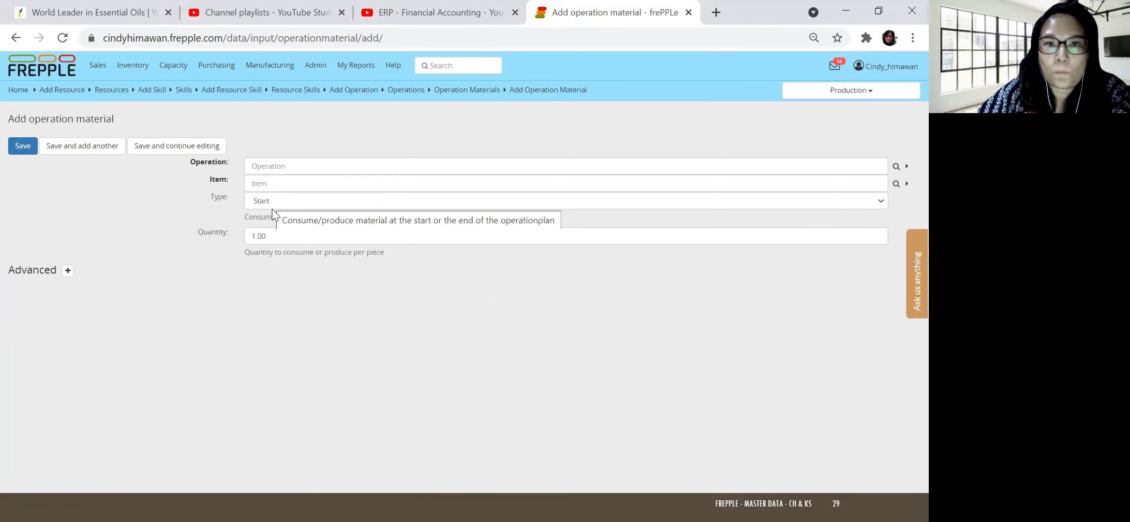
click(270, 65)
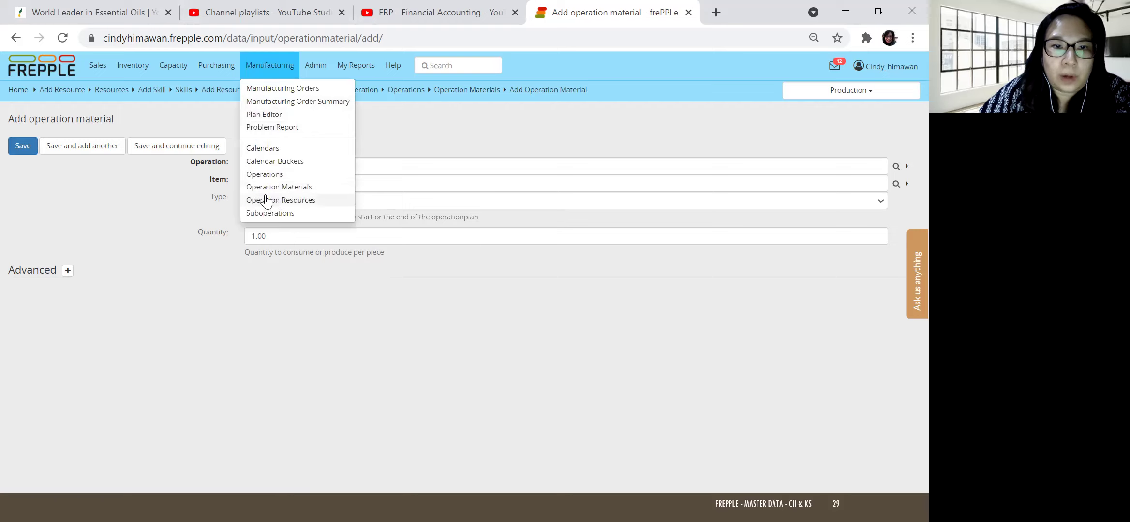
click(480, 89)
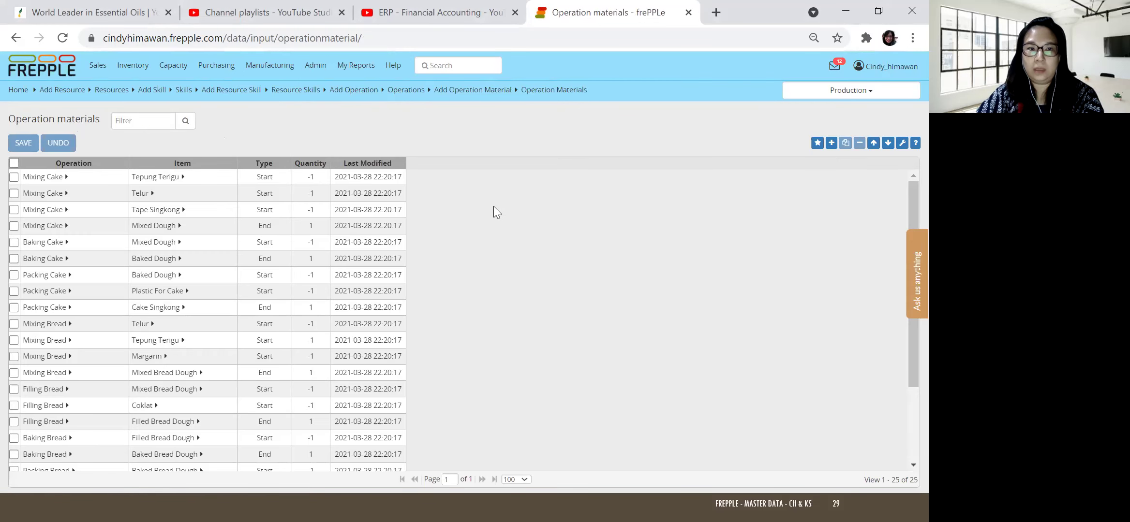
- Switch to the PowerPoint slide show and advance to the Master Data Operation Resource slide
key(alt+Tab)
key(alt+Tab)
key(alt+Tab)
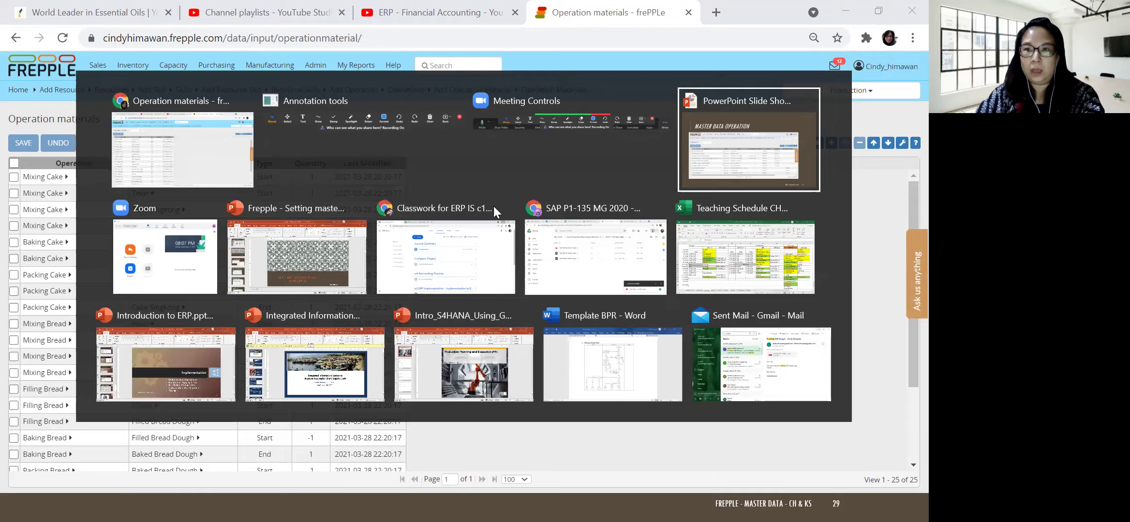
click(557, 221)
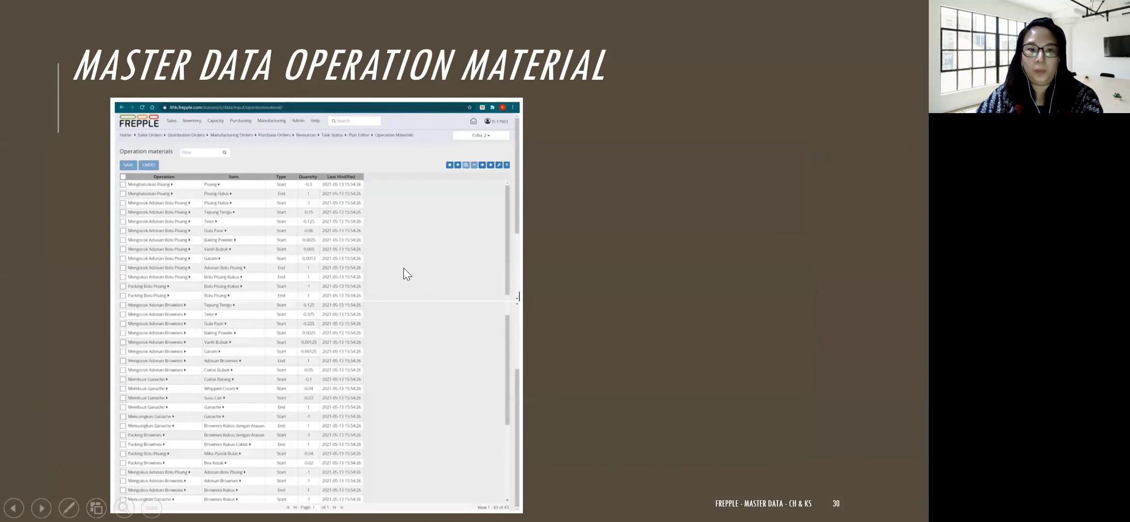
click(323, 265)
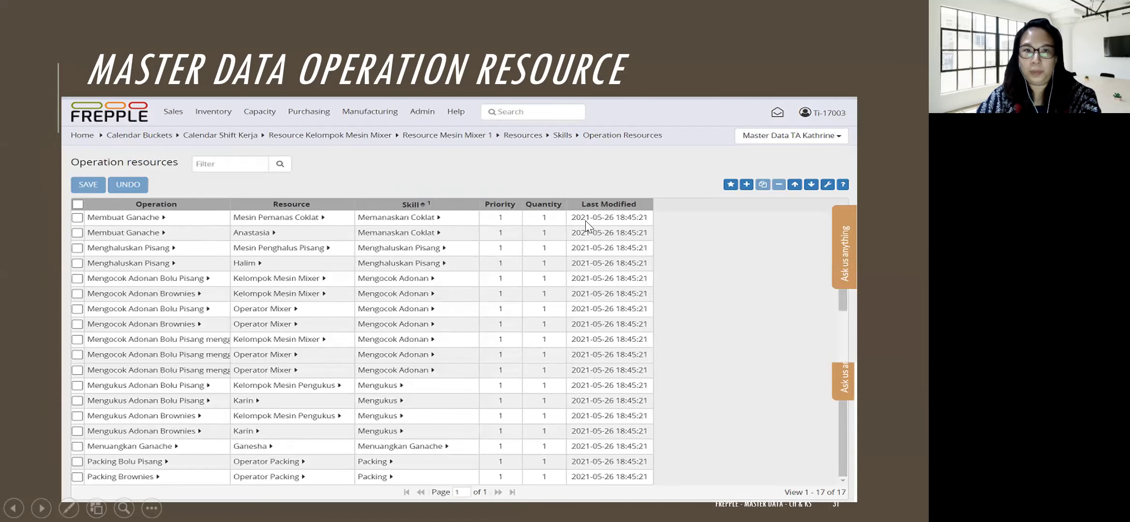
- Switch back to frePPLe in the browser and open the operation resources list
key(alt+Tab)
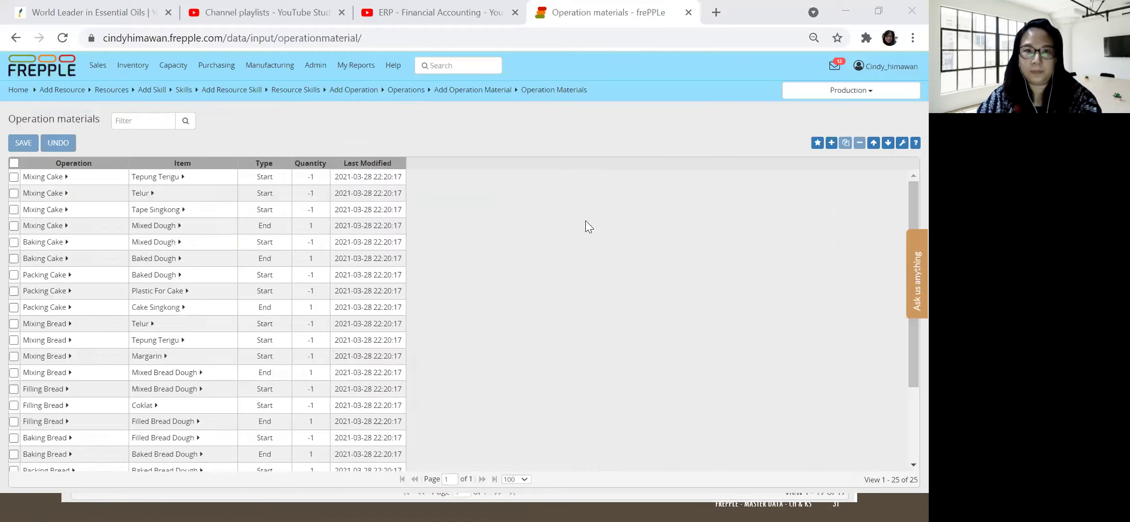
click(309, 67)
mouse_move(288, 66)
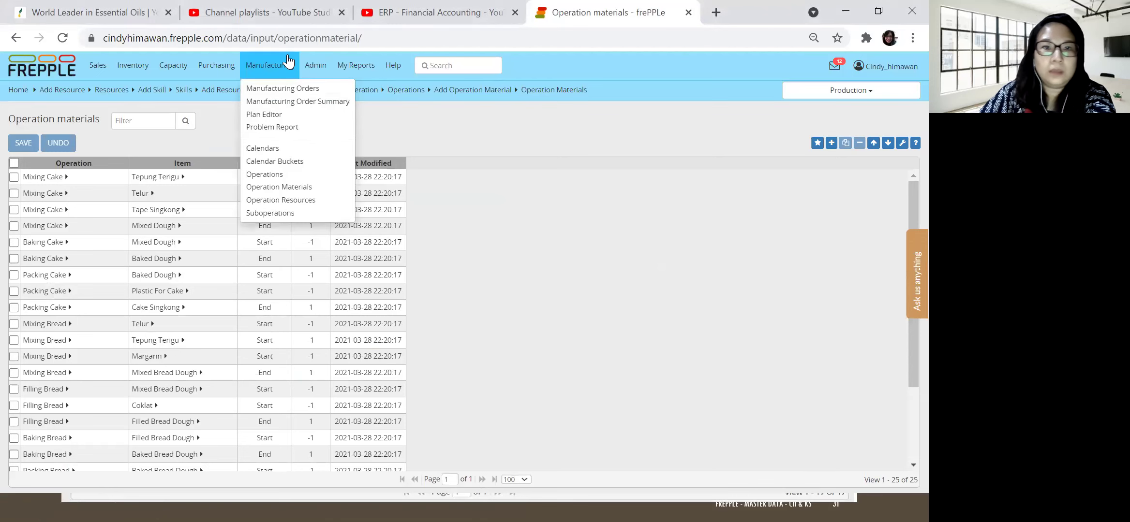
click(296, 201)
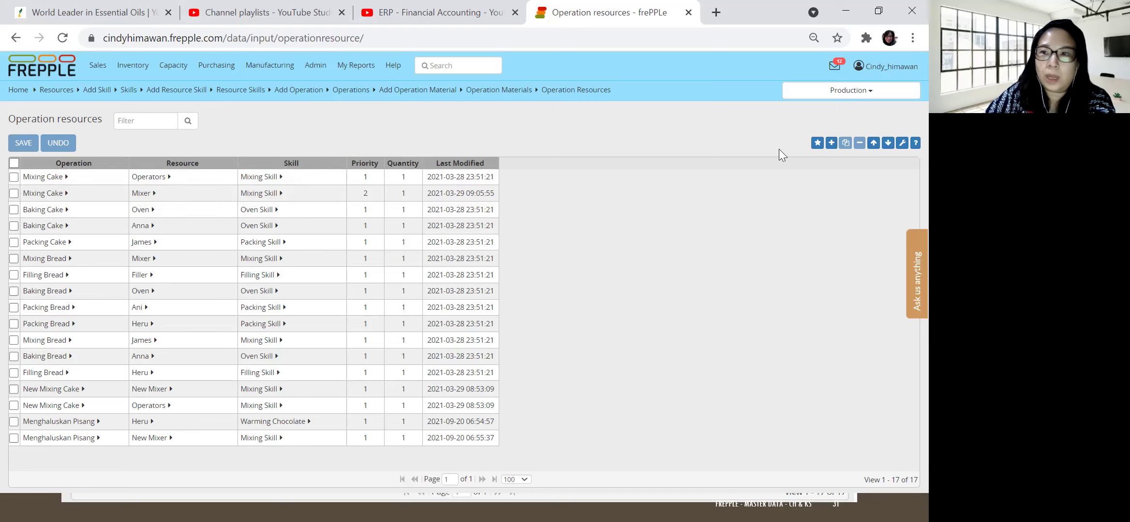
- Start a new operation resource with Mengukus adonan as the operation and the first listed human operator as the resource
click(831, 143)
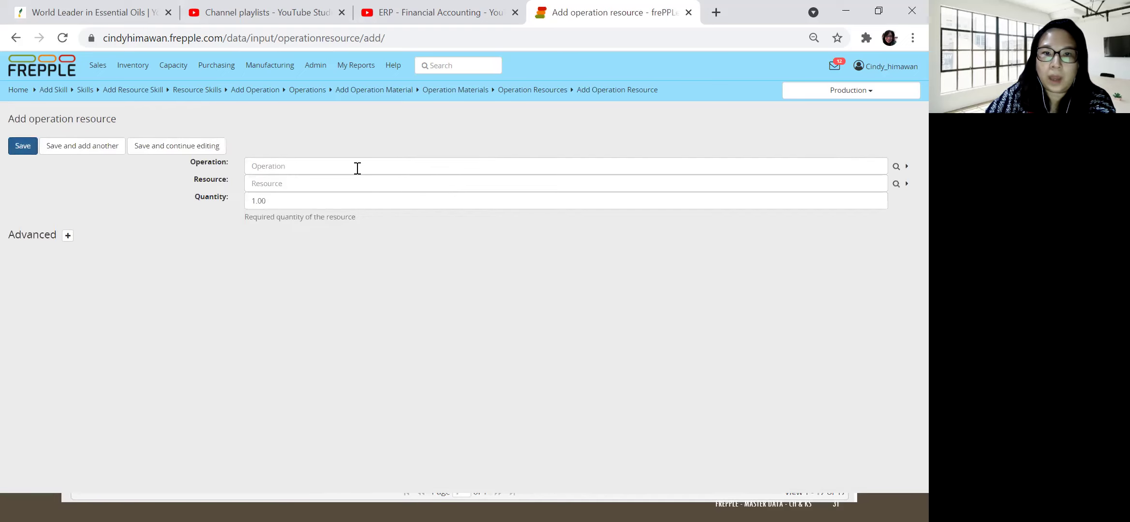
click(895, 166)
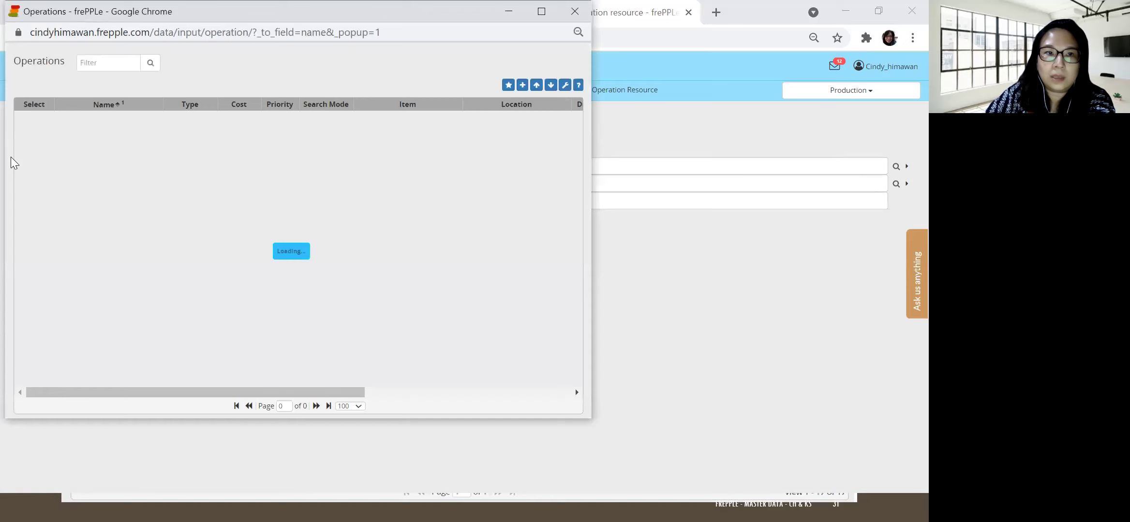
click(33, 185)
click(34, 185)
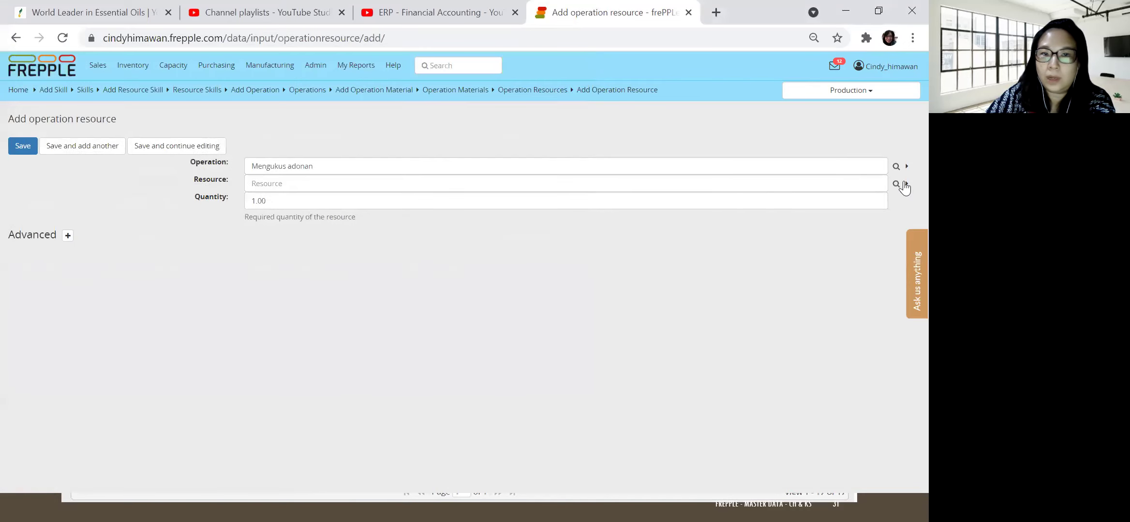
click(895, 187)
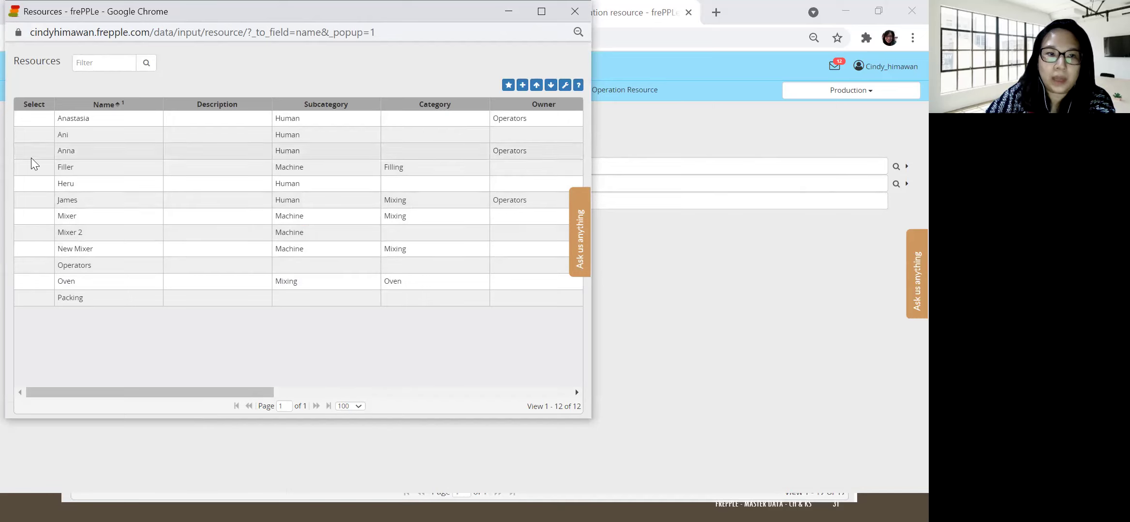
click(38, 116)
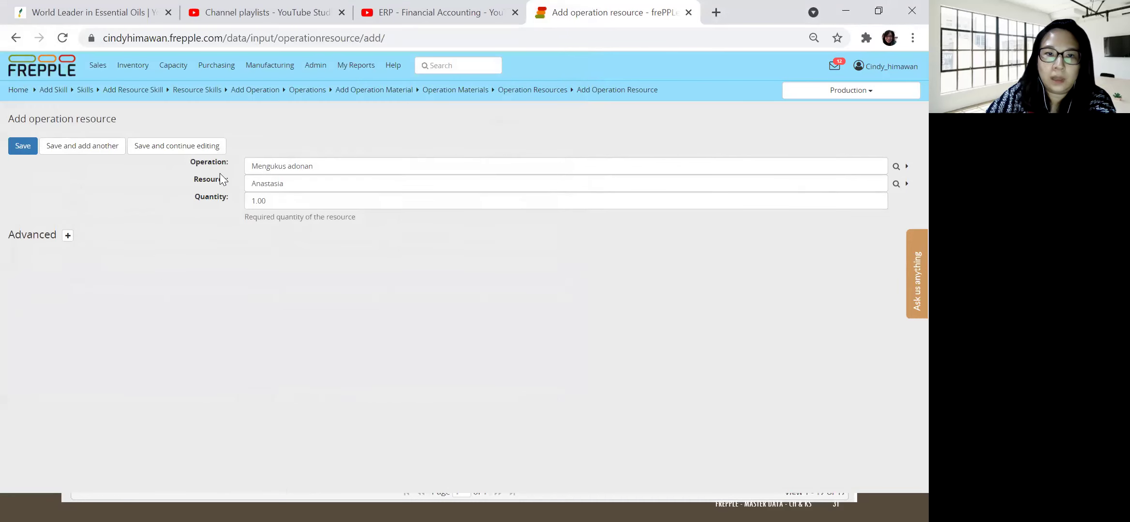
- Set the required skill to Mengukus in the advanced settings of the new operation resource
click(67, 236)
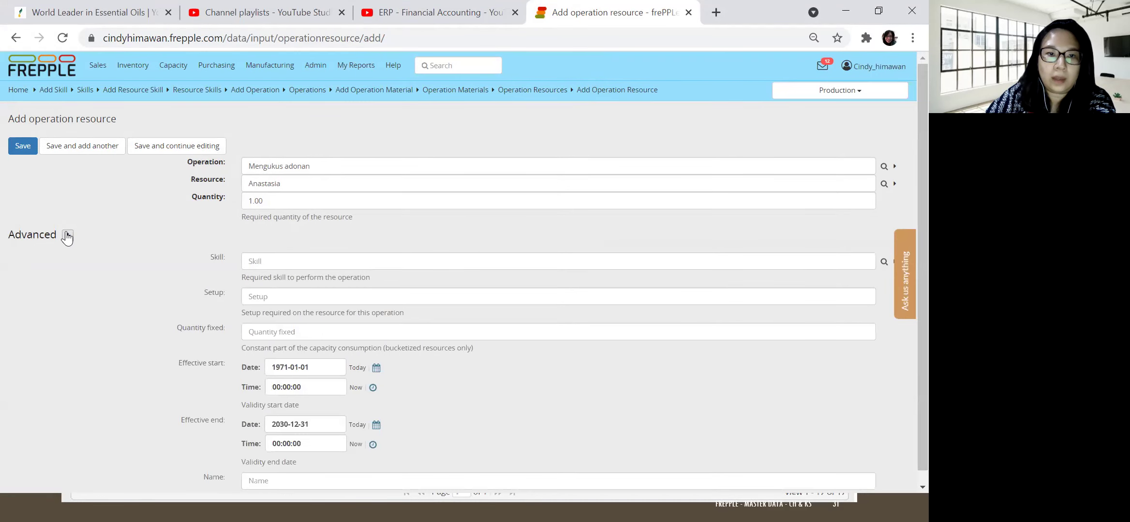
click(884, 262)
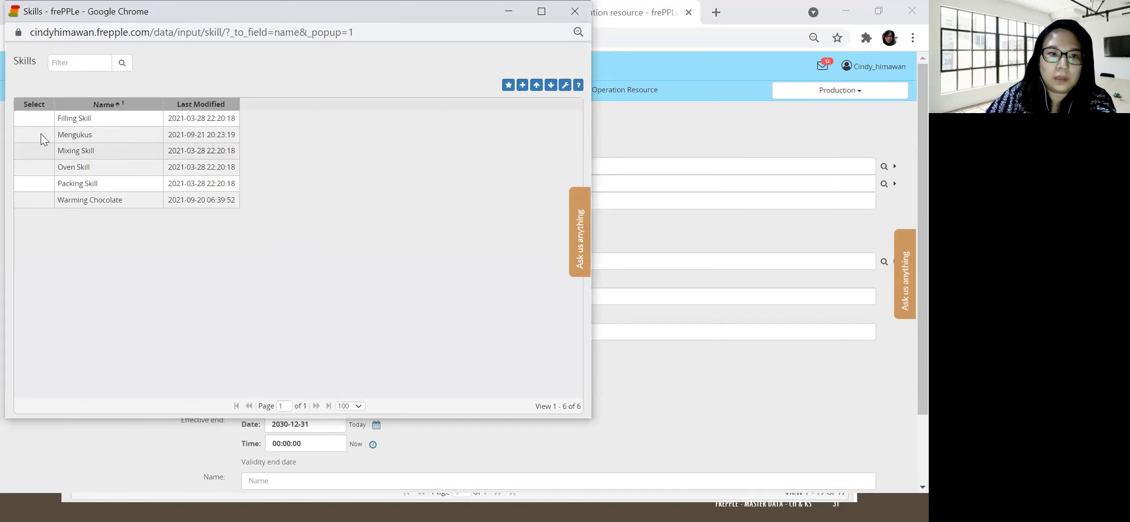
click(41, 135)
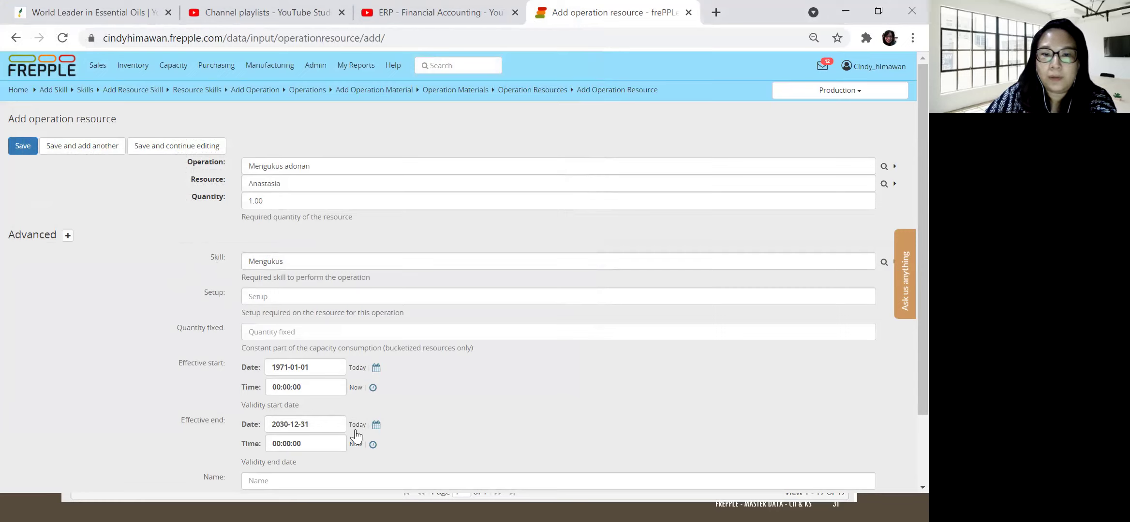
- Underline the chosen resource's name, and write skills beside the Resource label with lines leading to it
drag(246, 190, 286, 190)
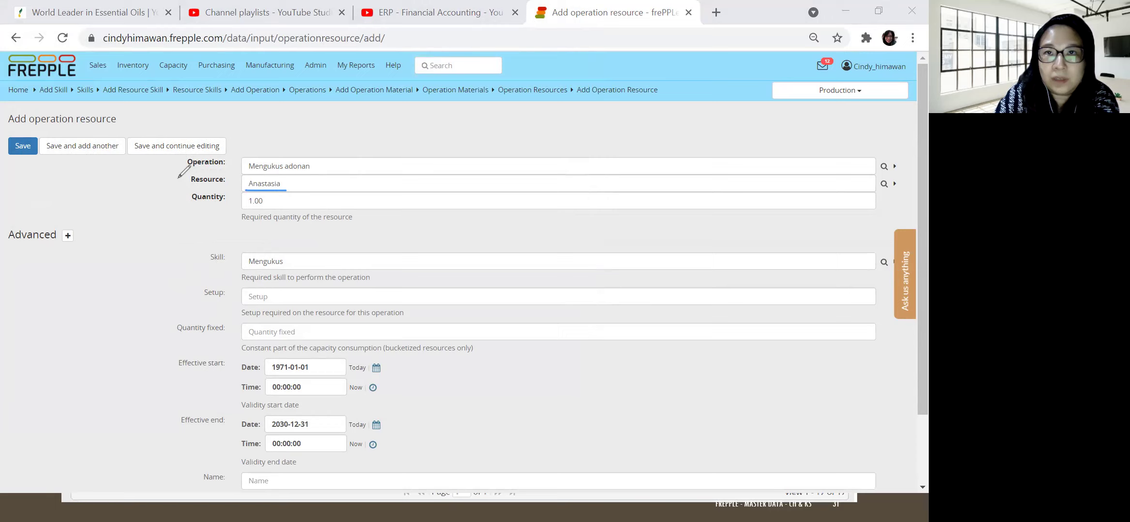
mouse_move(184, 181)
mouse_down()
mouse_move(130, 193)
mouse_move(141, 183)
mouse_move(147, 191)
mouse_move(152, 175)
mouse_move(154, 192)
mouse_up()
drag(162, 178, 157, 193)
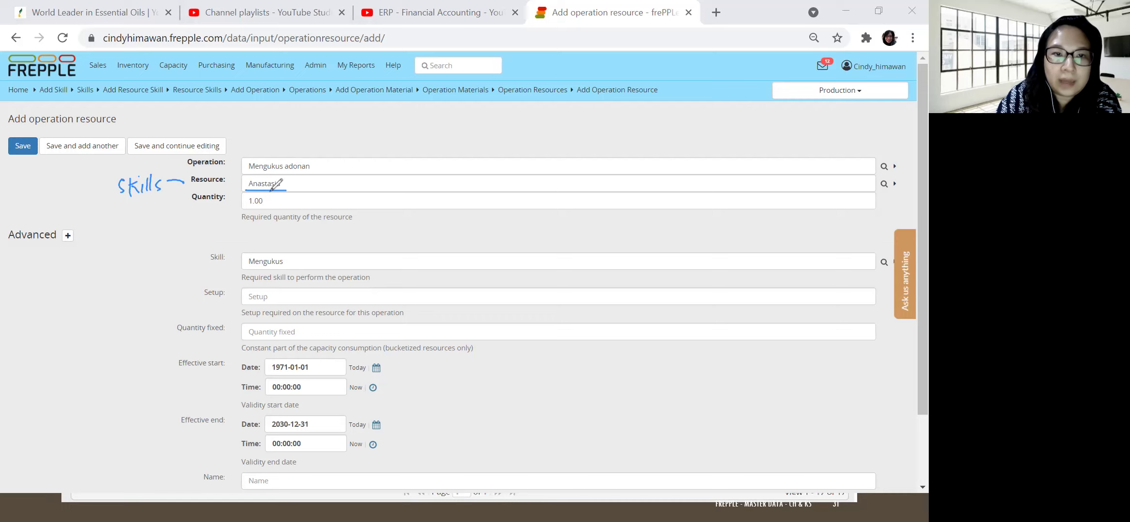
drag(185, 180, 163, 224)
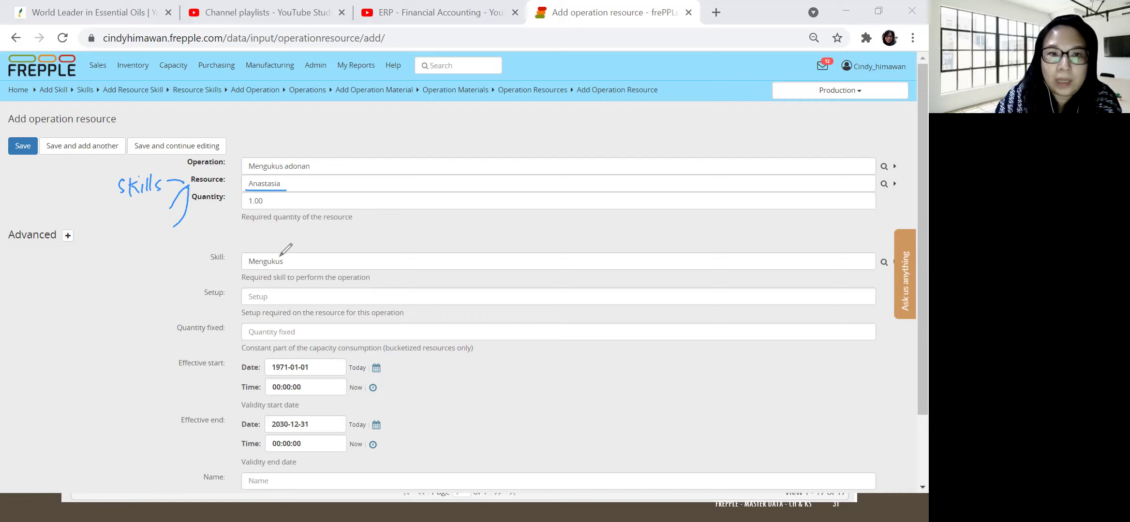
- Circle the Mengukus skill, branch the resource into Baking, Mixing and an underlined Mengukus, and clear the annotations
mouse_move(291, 252)
mouse_down()
mouse_move(284, 277)
mouse_move(292, 252)
mouse_up()
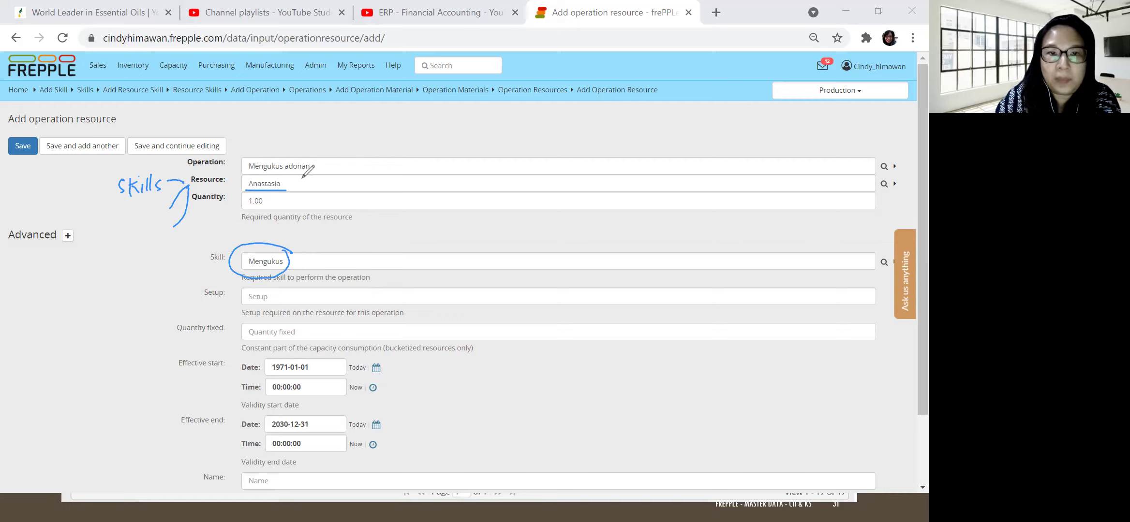
mouse_move(304, 181)
mouse_down()
mouse_move(371, 147)
mouse_move(399, 160)
mouse_move(347, 183)
mouse_move(412, 191)
mouse_move(347, 203)
mouse_move(390, 215)
mouse_move(425, 205)
mouse_move(404, 218)
mouse_up()
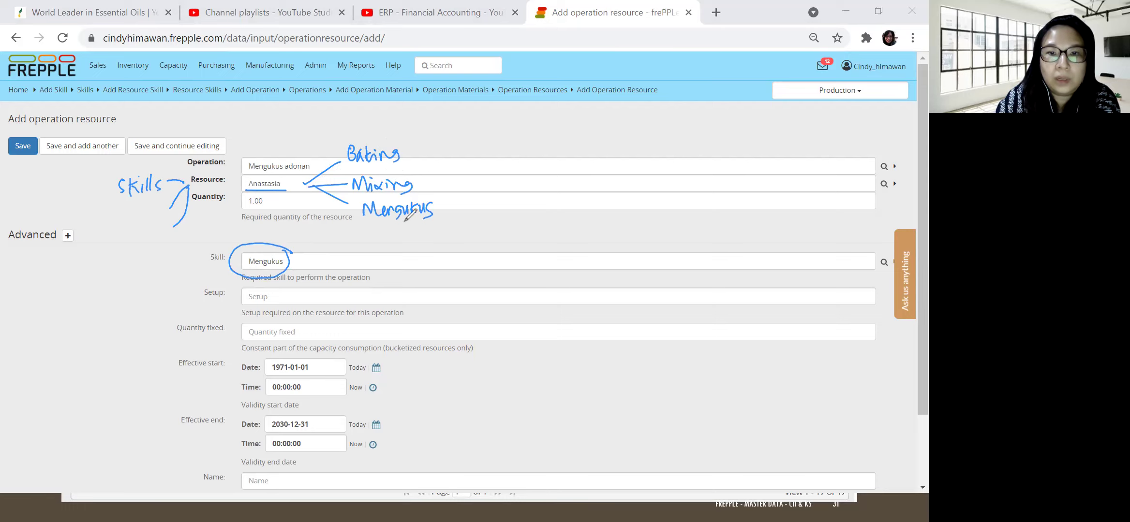
drag(290, 250, 289, 249)
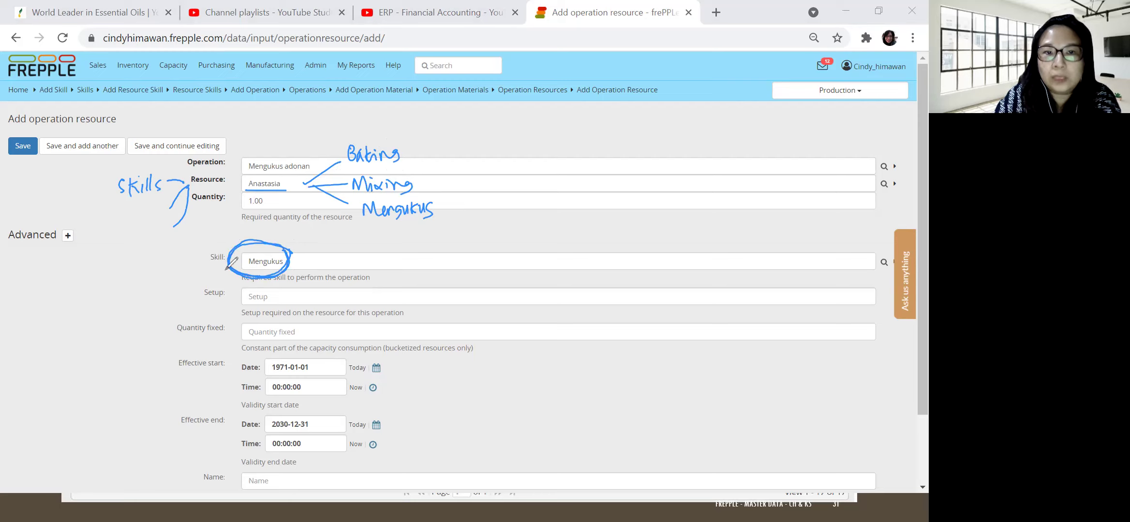
drag(374, 217, 424, 218)
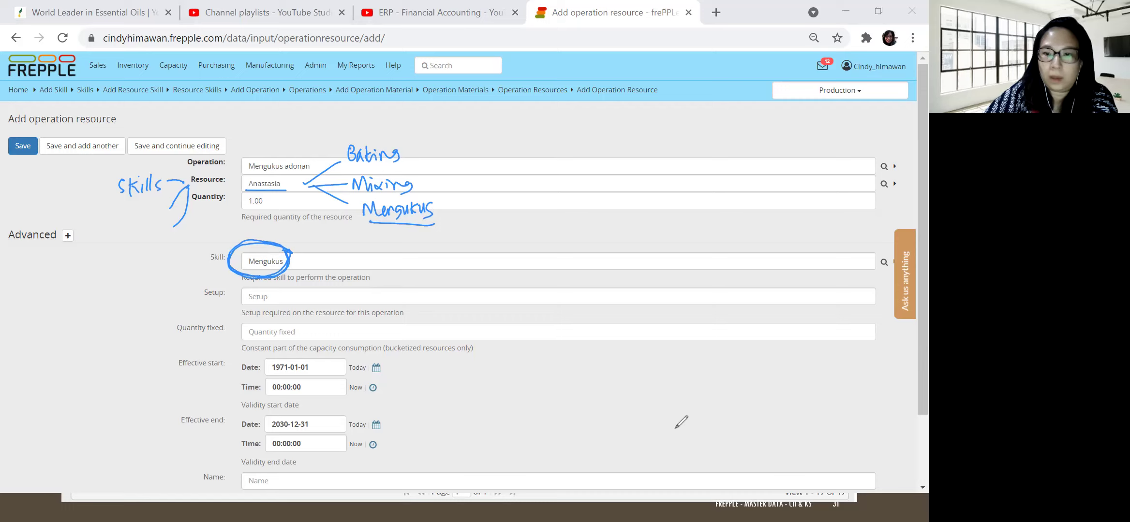
key(Escape)
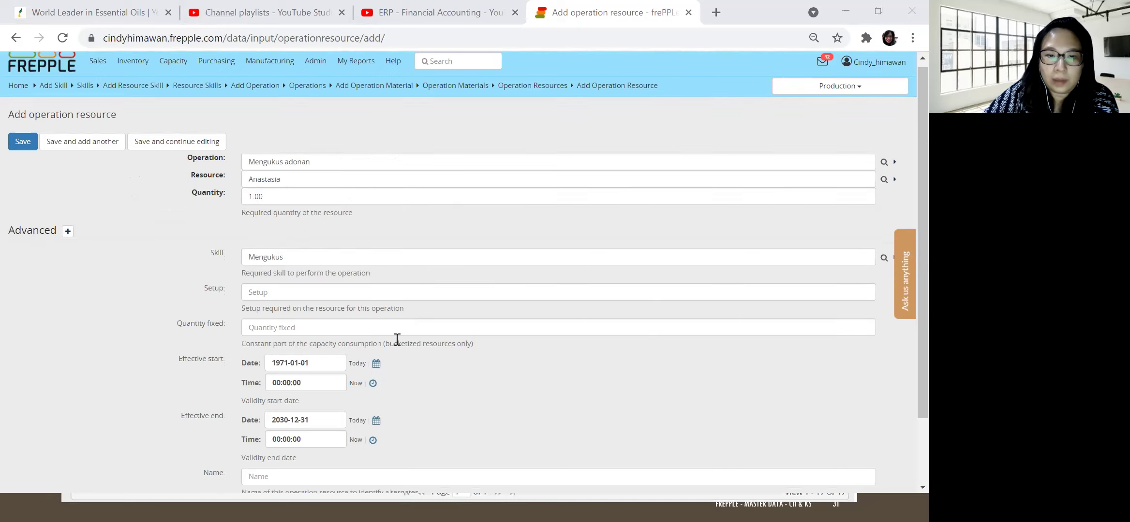
- Save the new operation resource for Mengukus adonan
click(23, 146)
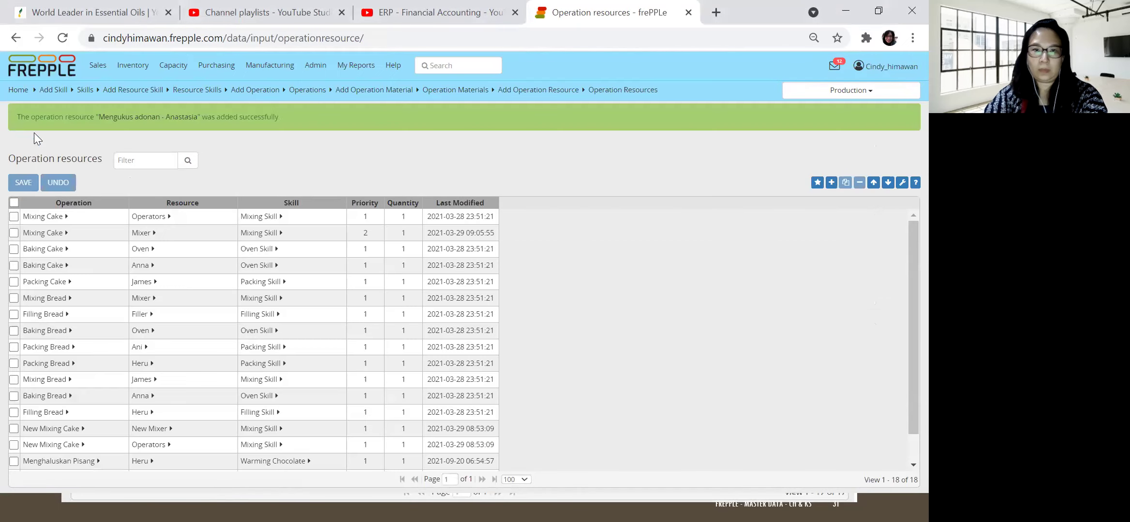
- Switch to the slide show, bring back the Master Data Operation Resource slide, and return to frePPLe in the browser
click(109, 72)
key(alt+Tab)
key(alt+Tab)
key(alt+Tab)
click(384, 226)
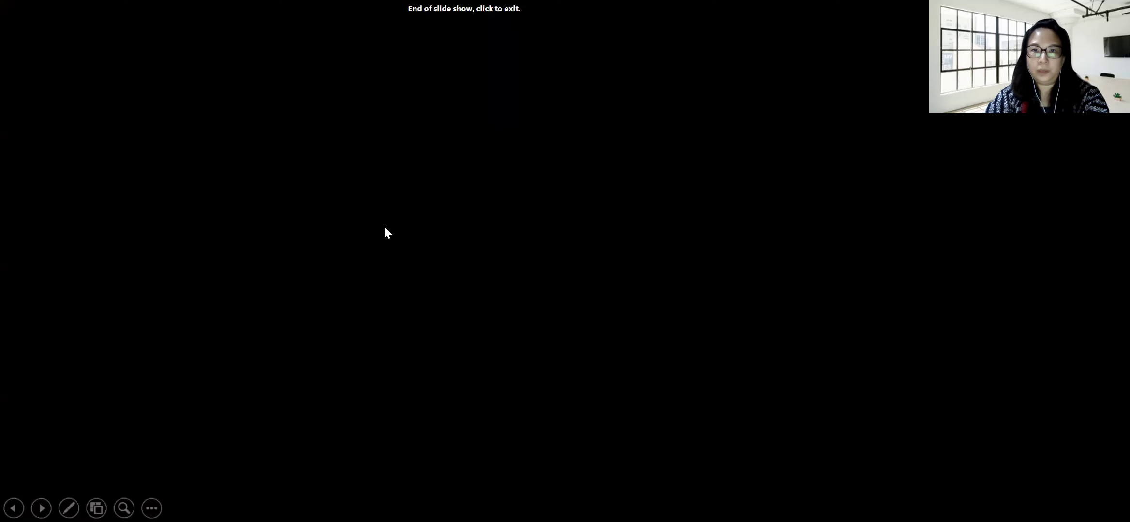
key(Left)
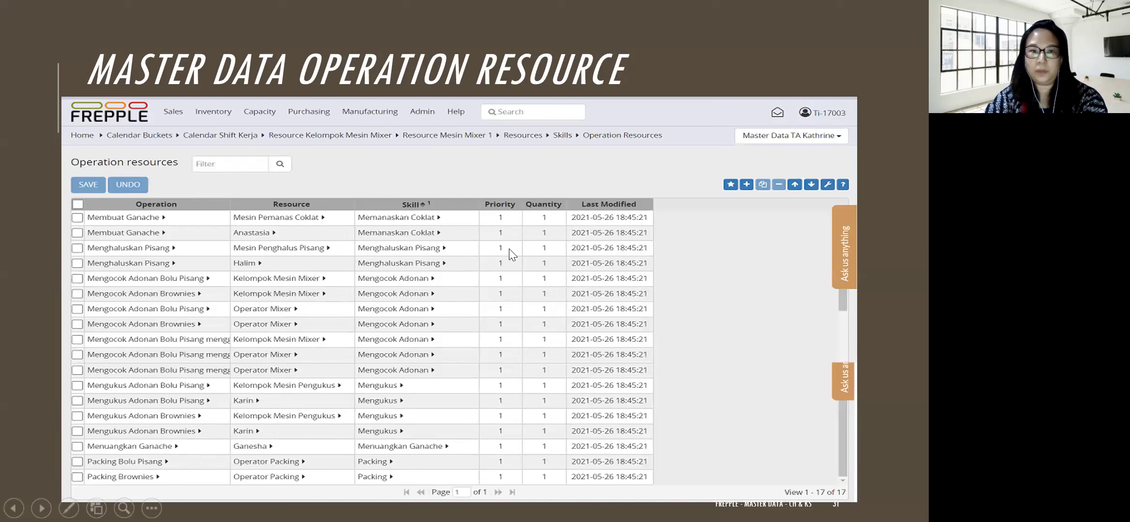
key(alt+Tab)
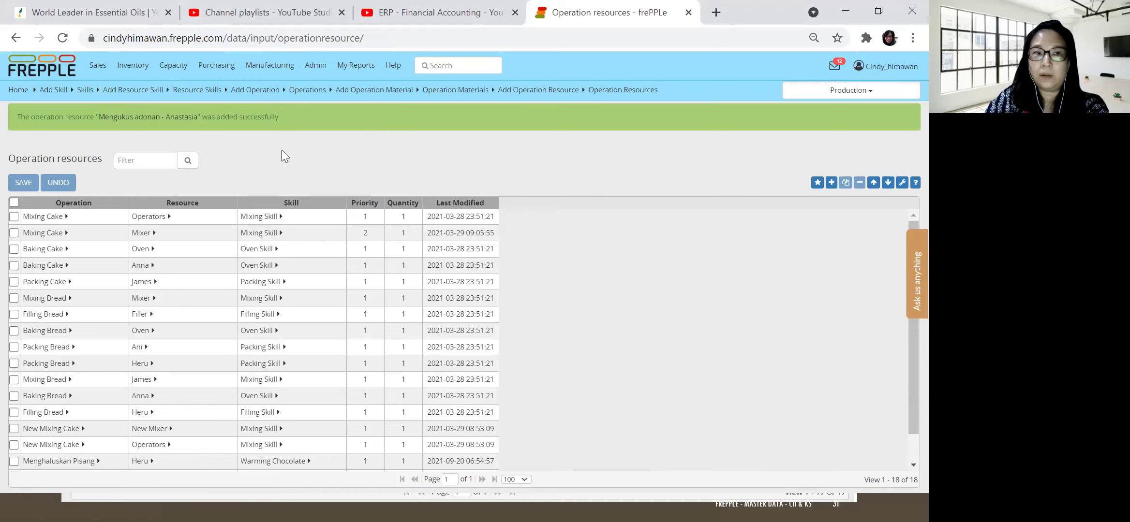
- Open the Roti Coklat item from the items list and display its supply path
click(98, 64)
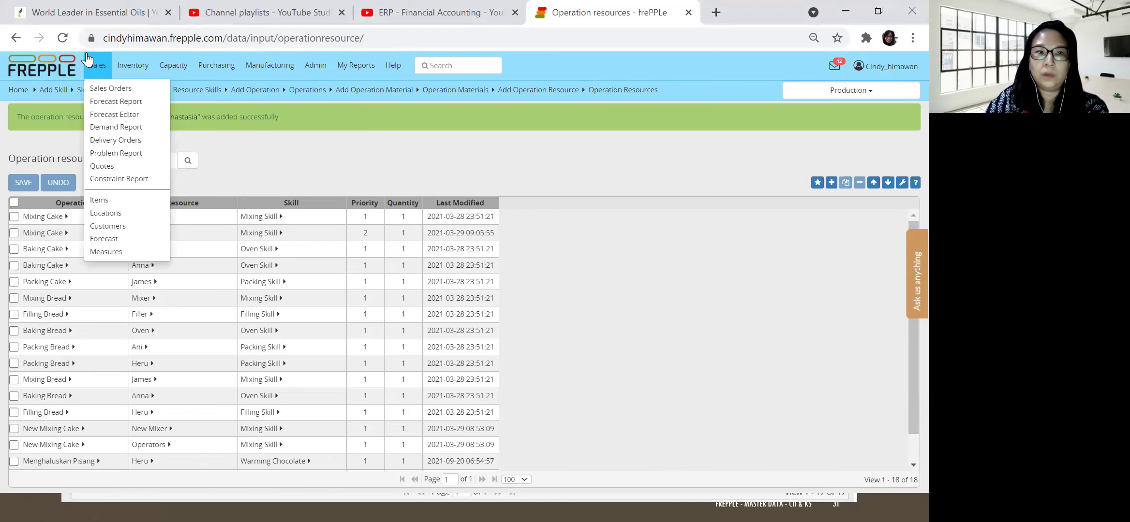
click(98, 200)
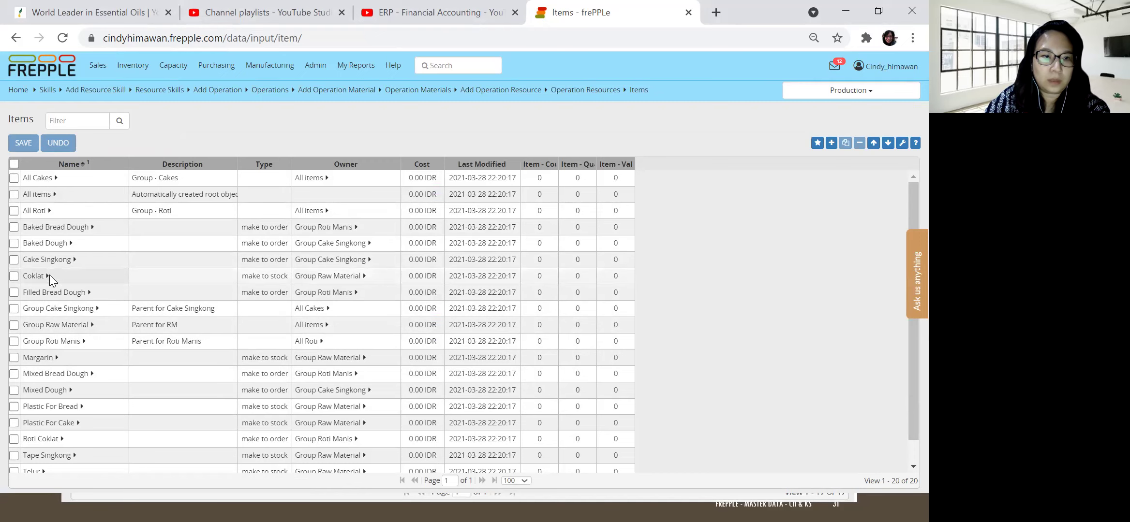
scroll(49, 278, down, 1)
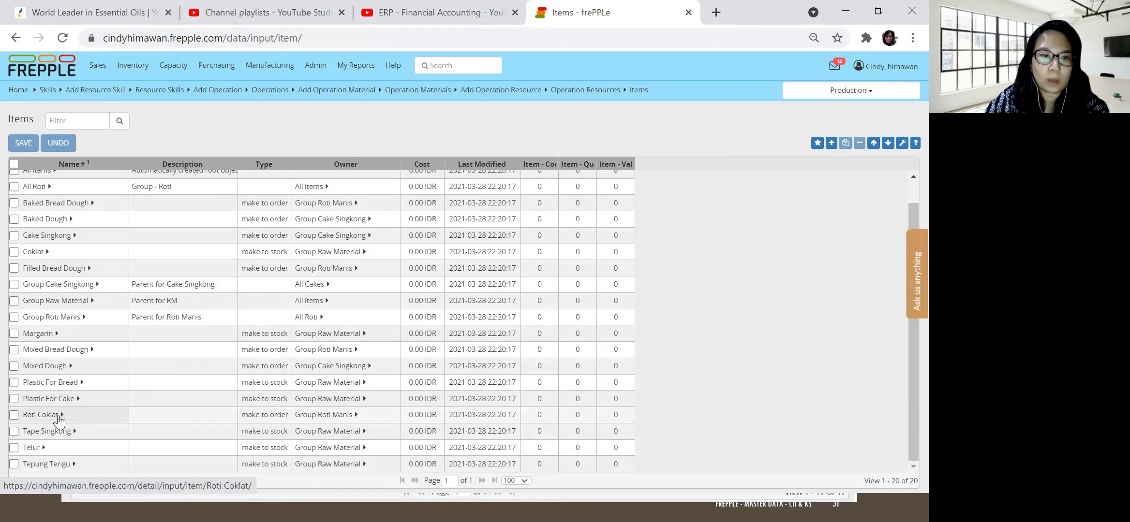
click(57, 415)
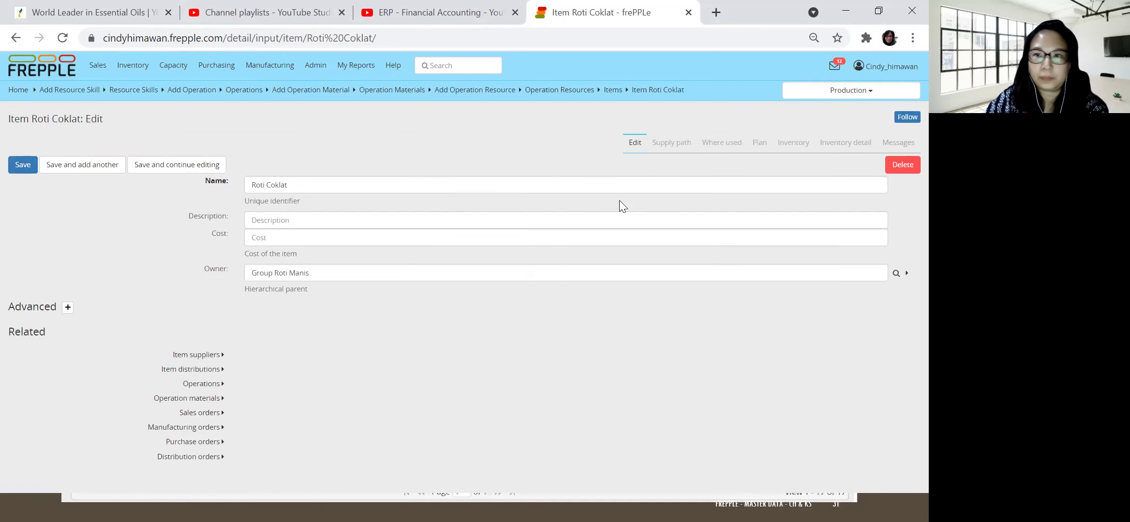
click(665, 146)
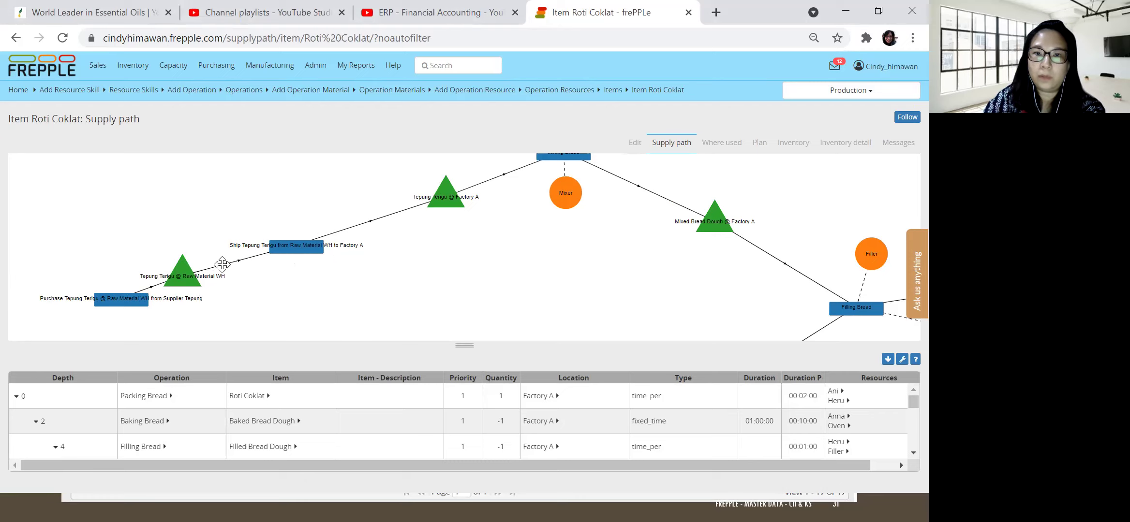
- Examine the Mixing Bread operation in the supply path, including its ingredients at Factory A and its assigned resources
drag(545, 275, 397, 334)
drag(486, 219, 480, 311)
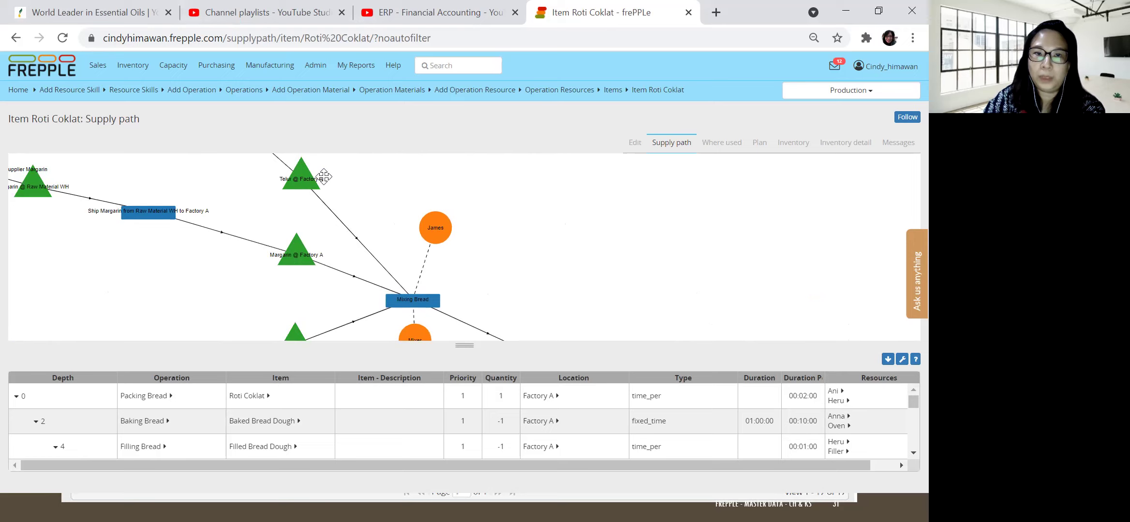
drag(525, 267, 519, 244)
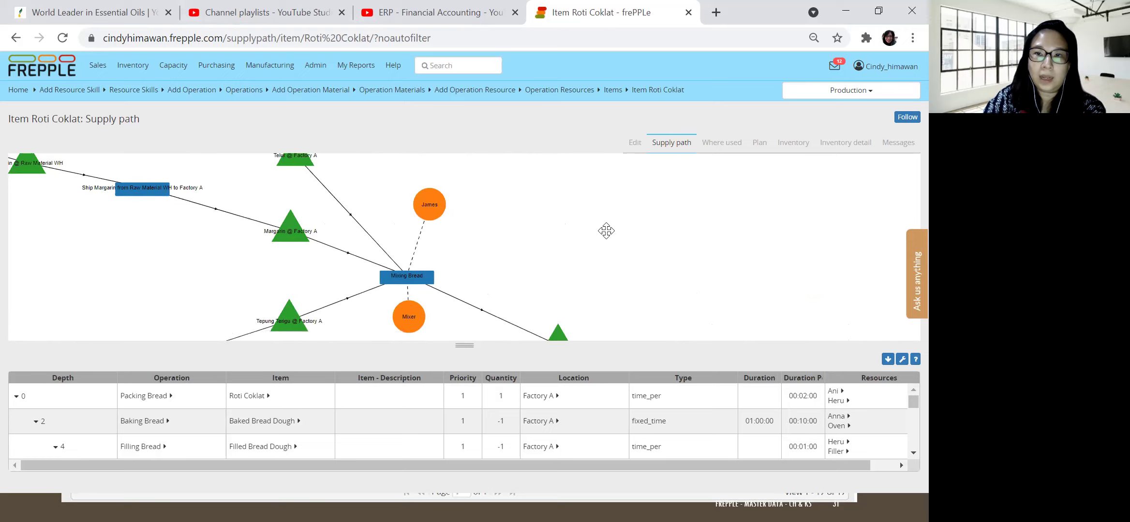
drag(606, 232, 582, 215)
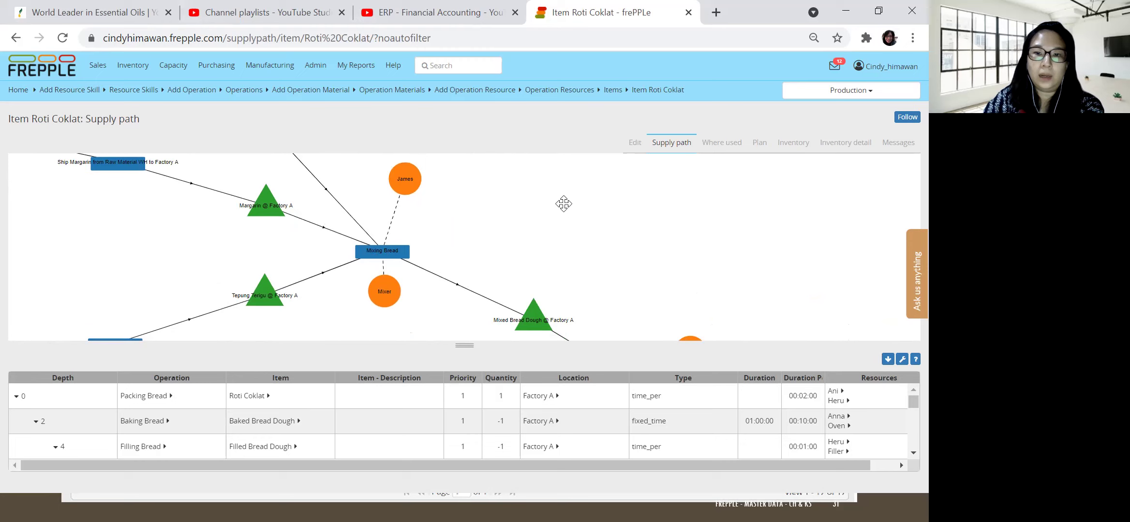
drag(573, 230, 539, 207)
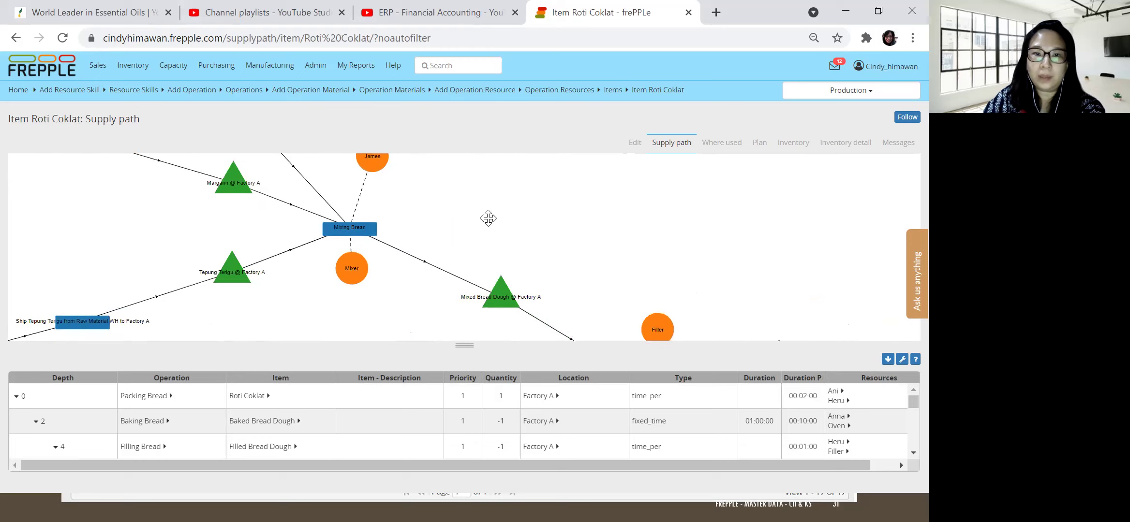
drag(377, 276, 373, 282)
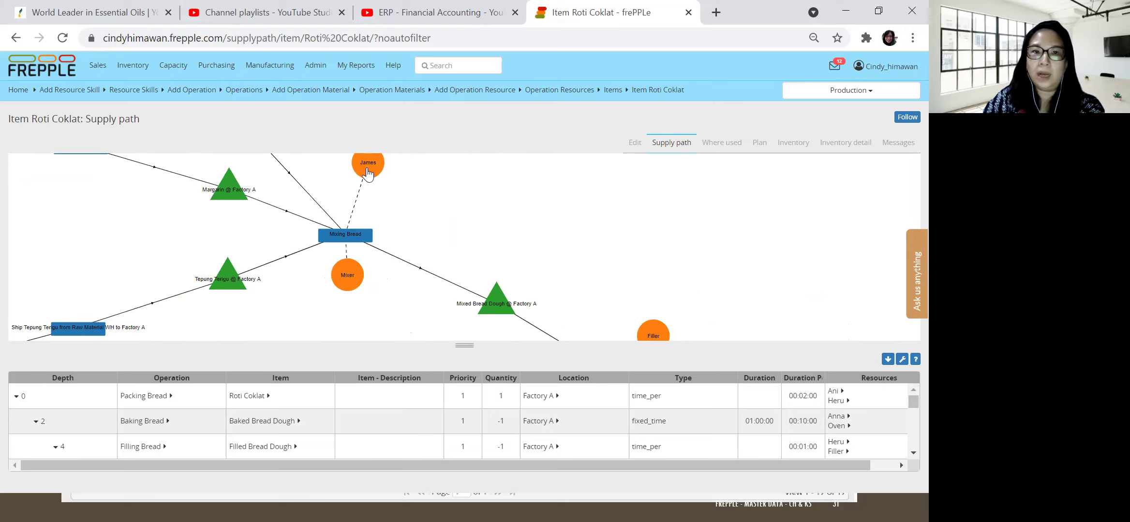
- Follow the supply path from Mixed Bread Dough to the Filling Bread operation, examining its Coklat input and its resources
drag(716, 236, 680, 212)
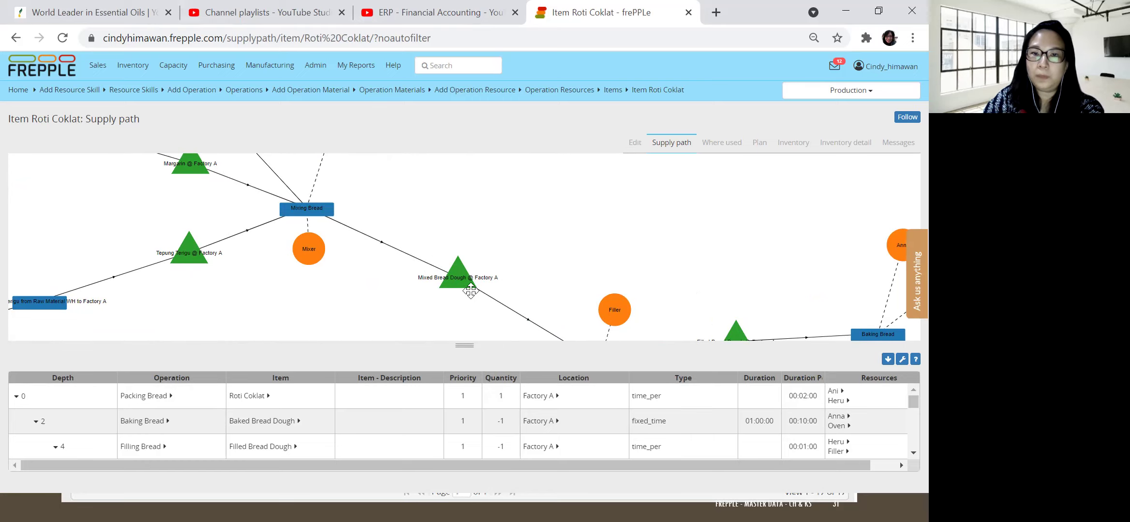
drag(530, 262, 461, 197)
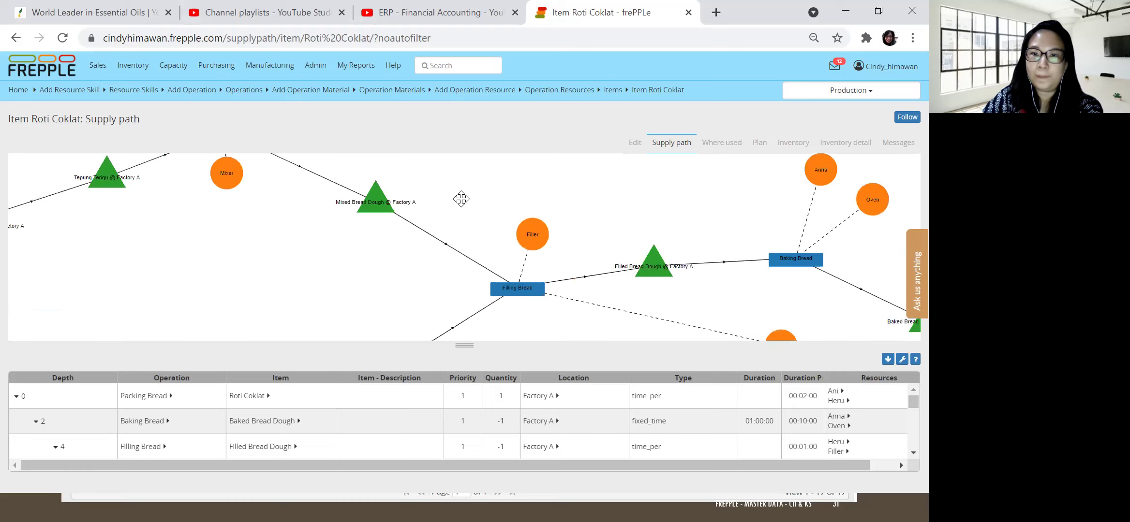
drag(560, 318, 519, 278)
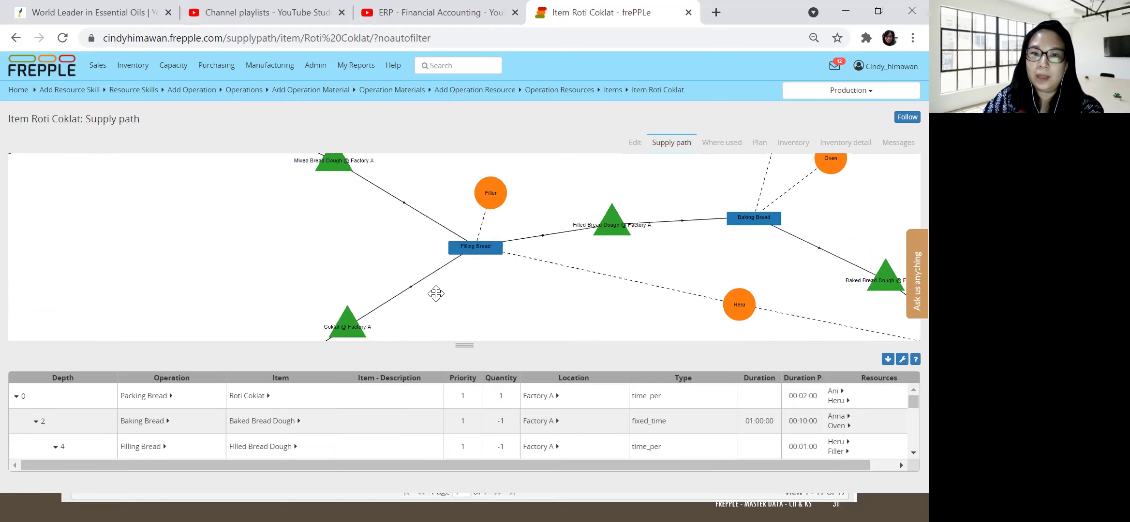
drag(427, 299, 427, 299)
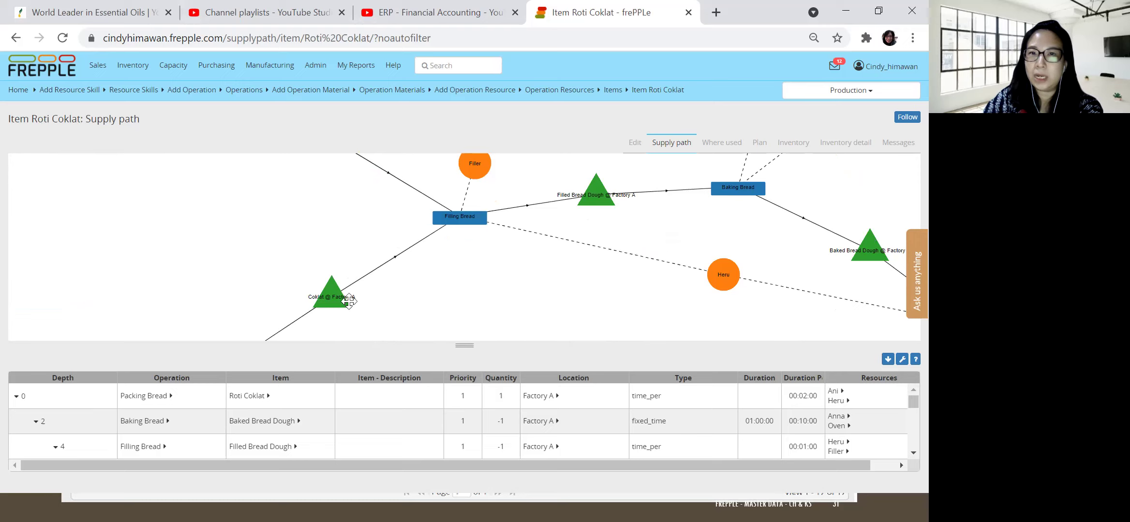
drag(498, 259, 474, 285)
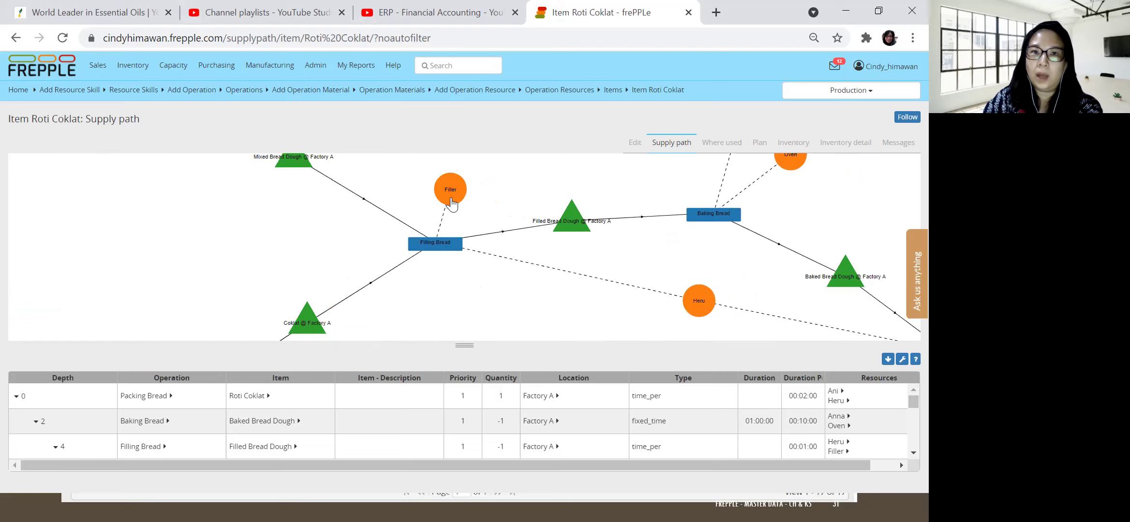
- Trace the supply path through Baking Bread to Packing Bread, examining their resources, the plastic packaging supply and the finished Roti Coklat
drag(626, 252, 534, 266)
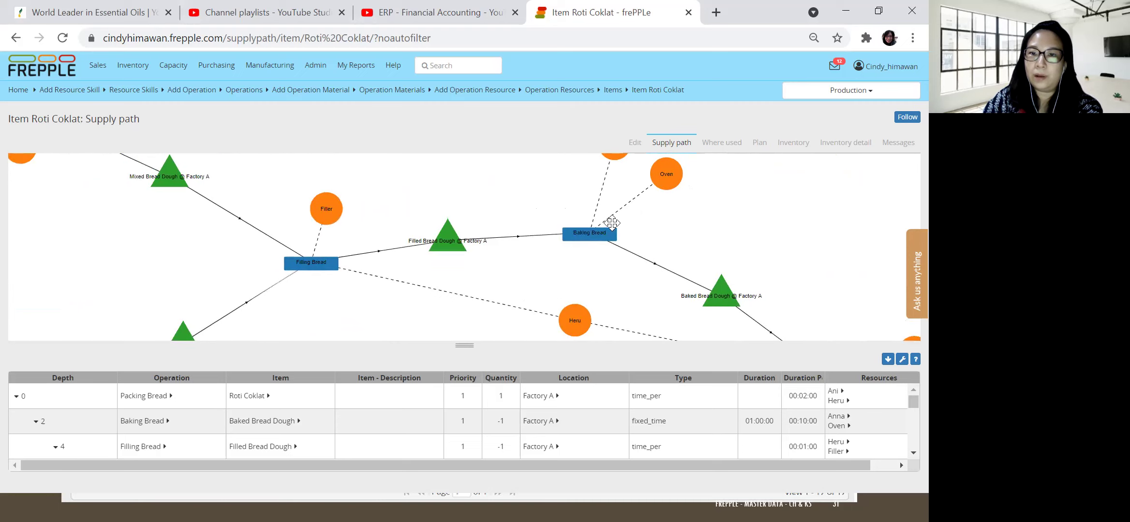
drag(589, 268, 479, 218)
drag(670, 222, 636, 196)
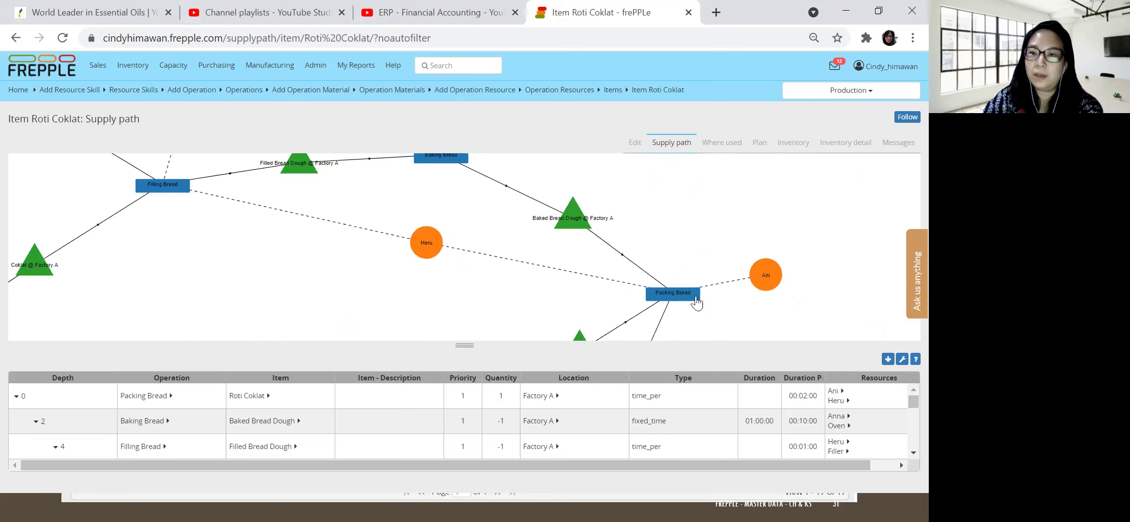
mouse_move(671, 257)
mouse_down()
mouse_move(716, 295)
mouse_move(643, 212)
mouse_move(651, 265)
mouse_up()
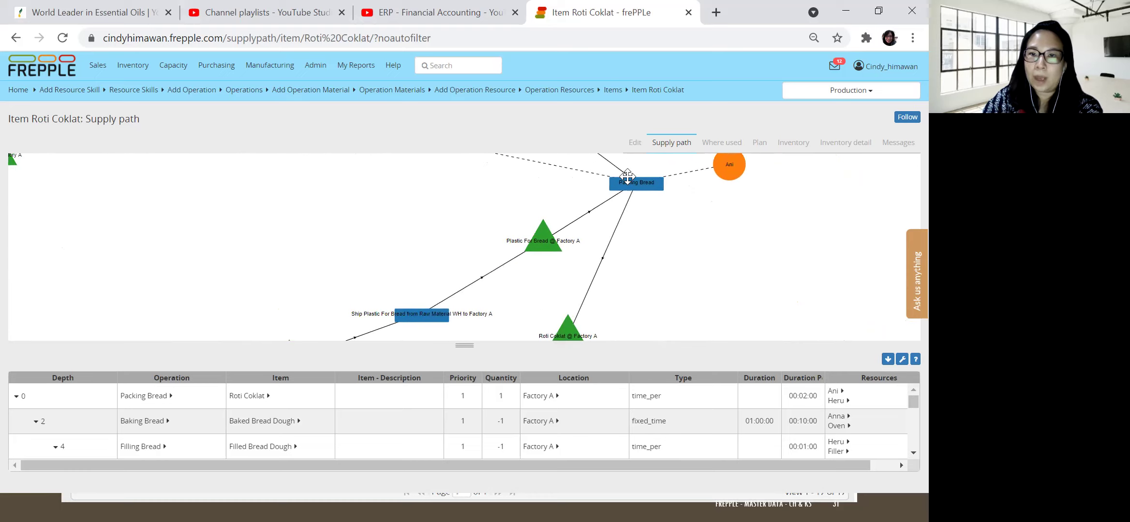
drag(750, 284, 652, 204)
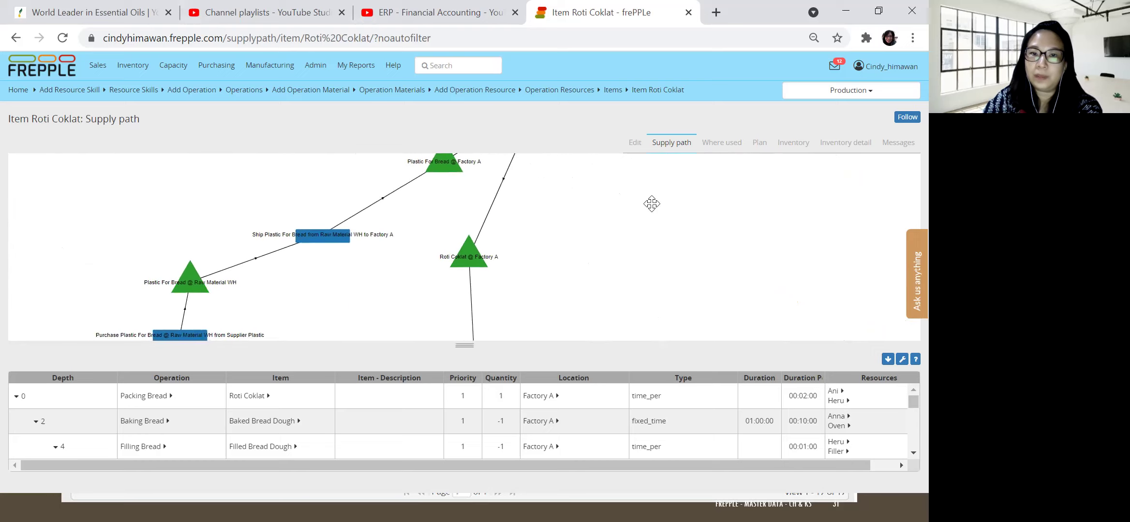
drag(615, 293, 567, 327)
drag(624, 215, 580, 294)
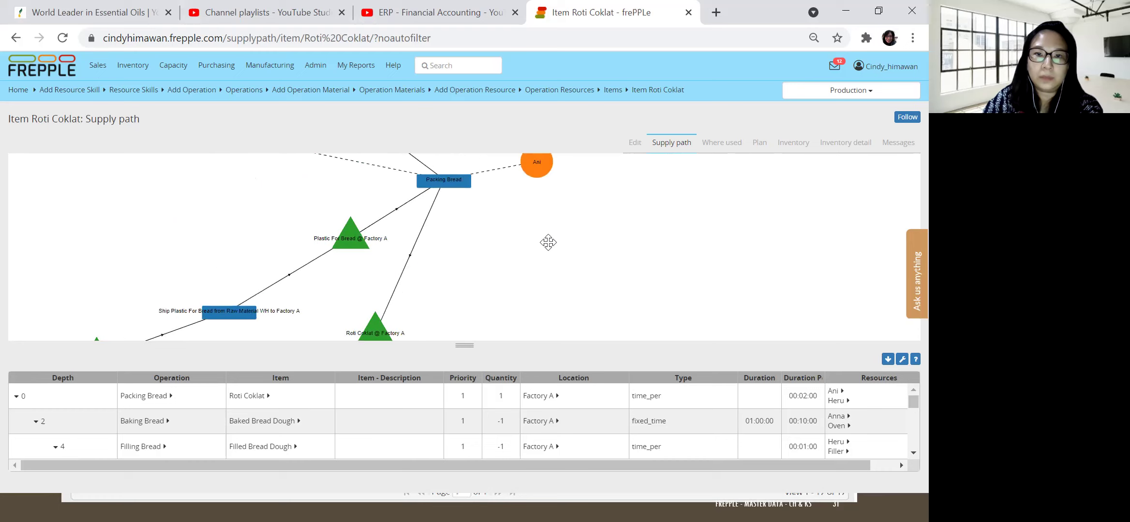
drag(614, 228, 610, 221)
- Follow the shipping of Roti Coklat from Factory A through Finished Goods WH to Cake Shop A and Cake Shop B
scroll(609, 221, down, 5)
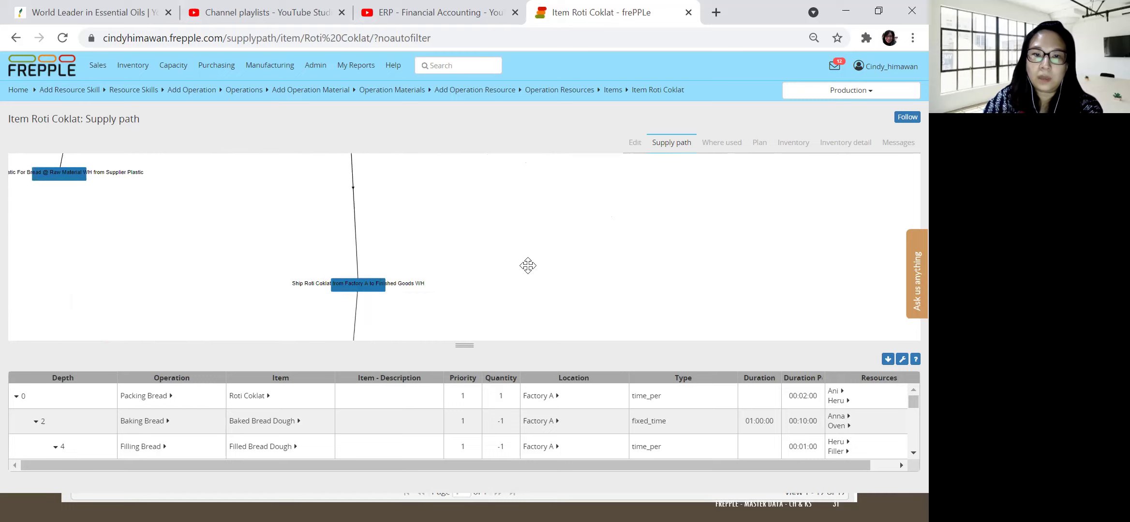
drag(531, 284, 512, 232)
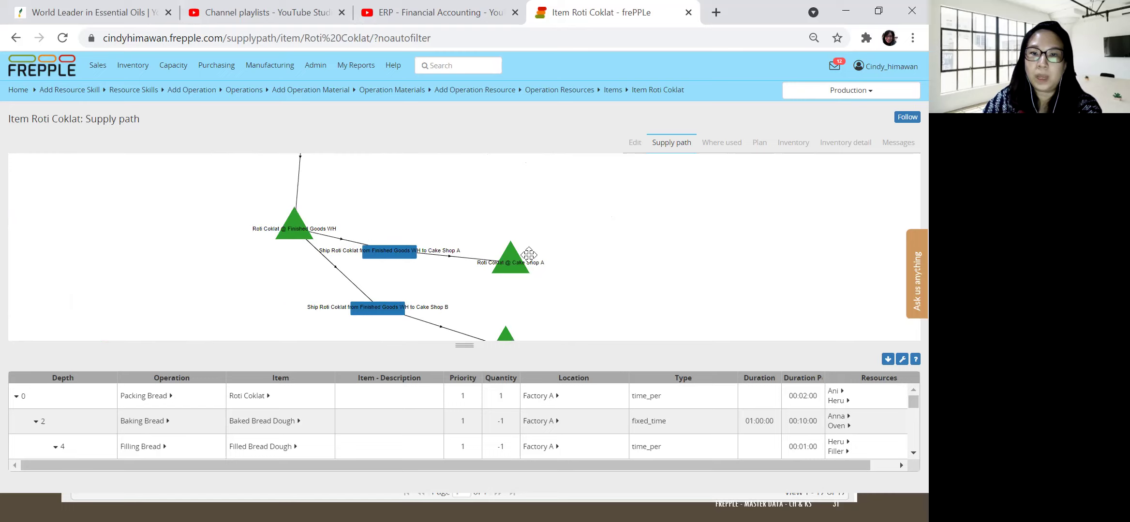
drag(606, 287, 603, 252)
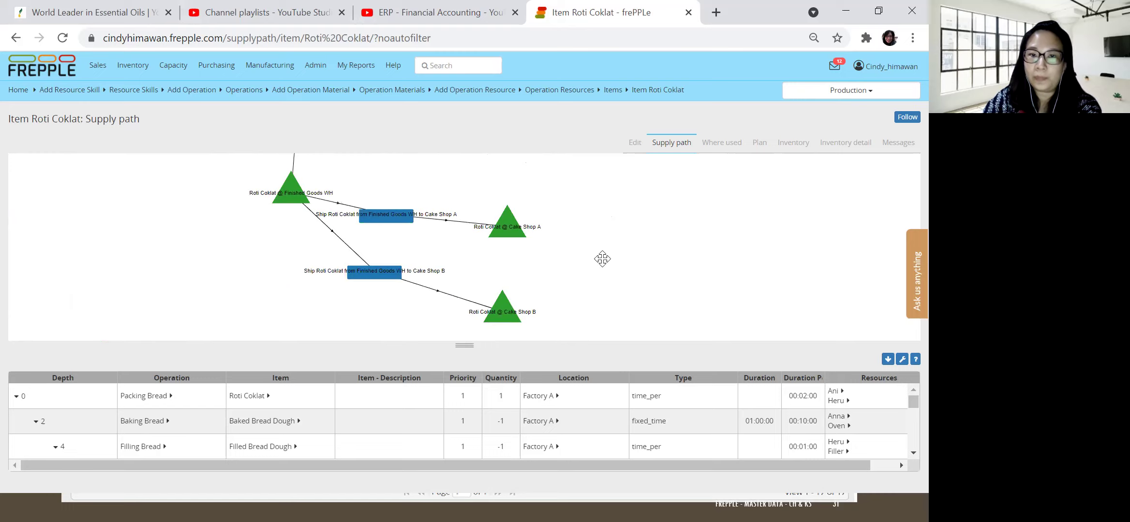